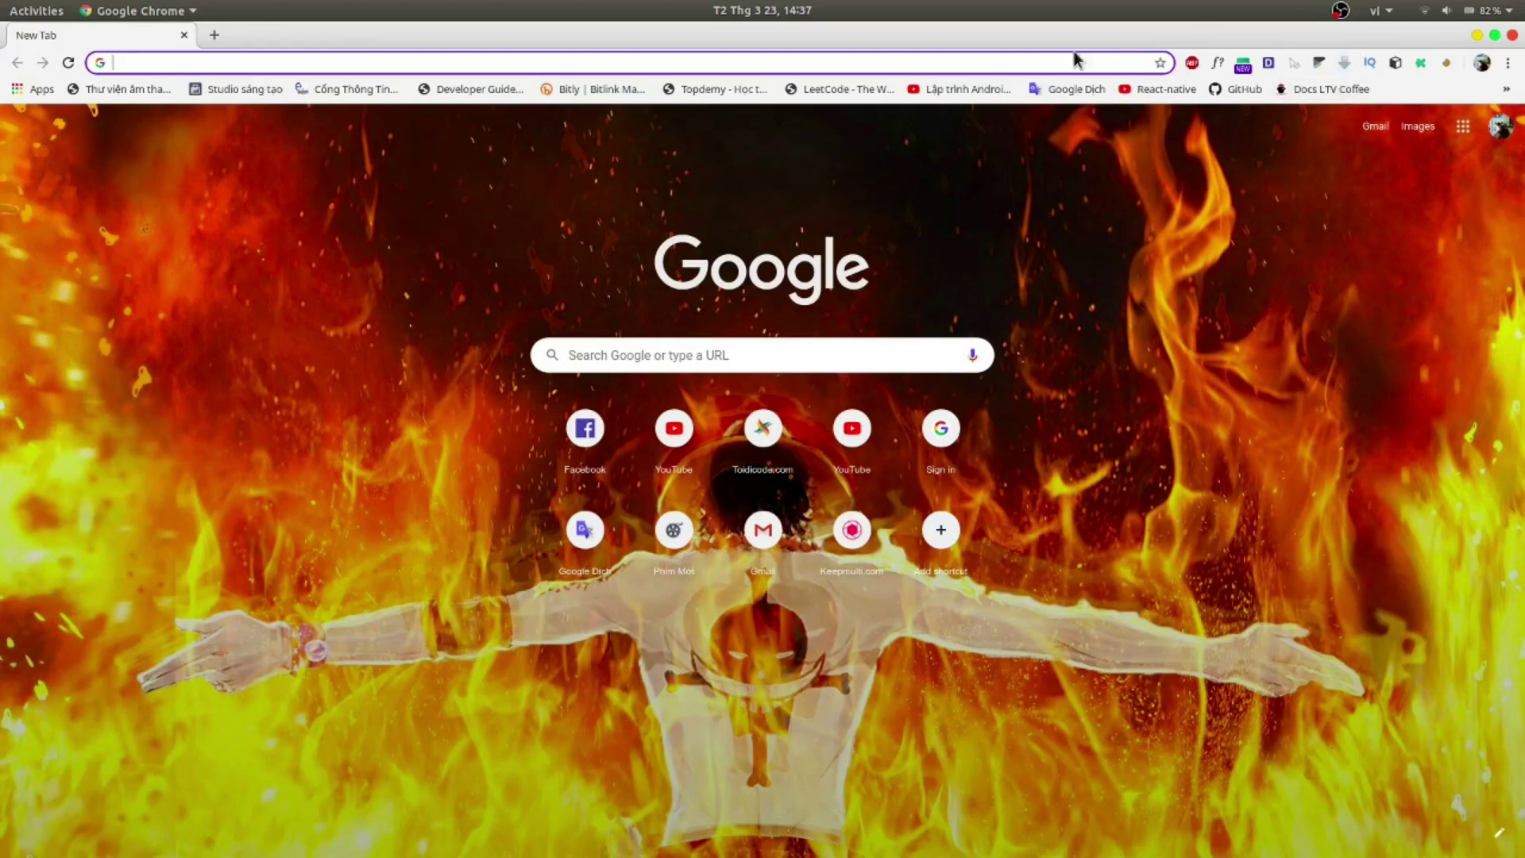
Step: Search 'download win 10 64bit' in Chrome and open Microsoft's Windows 10 ISO download result
type("down")
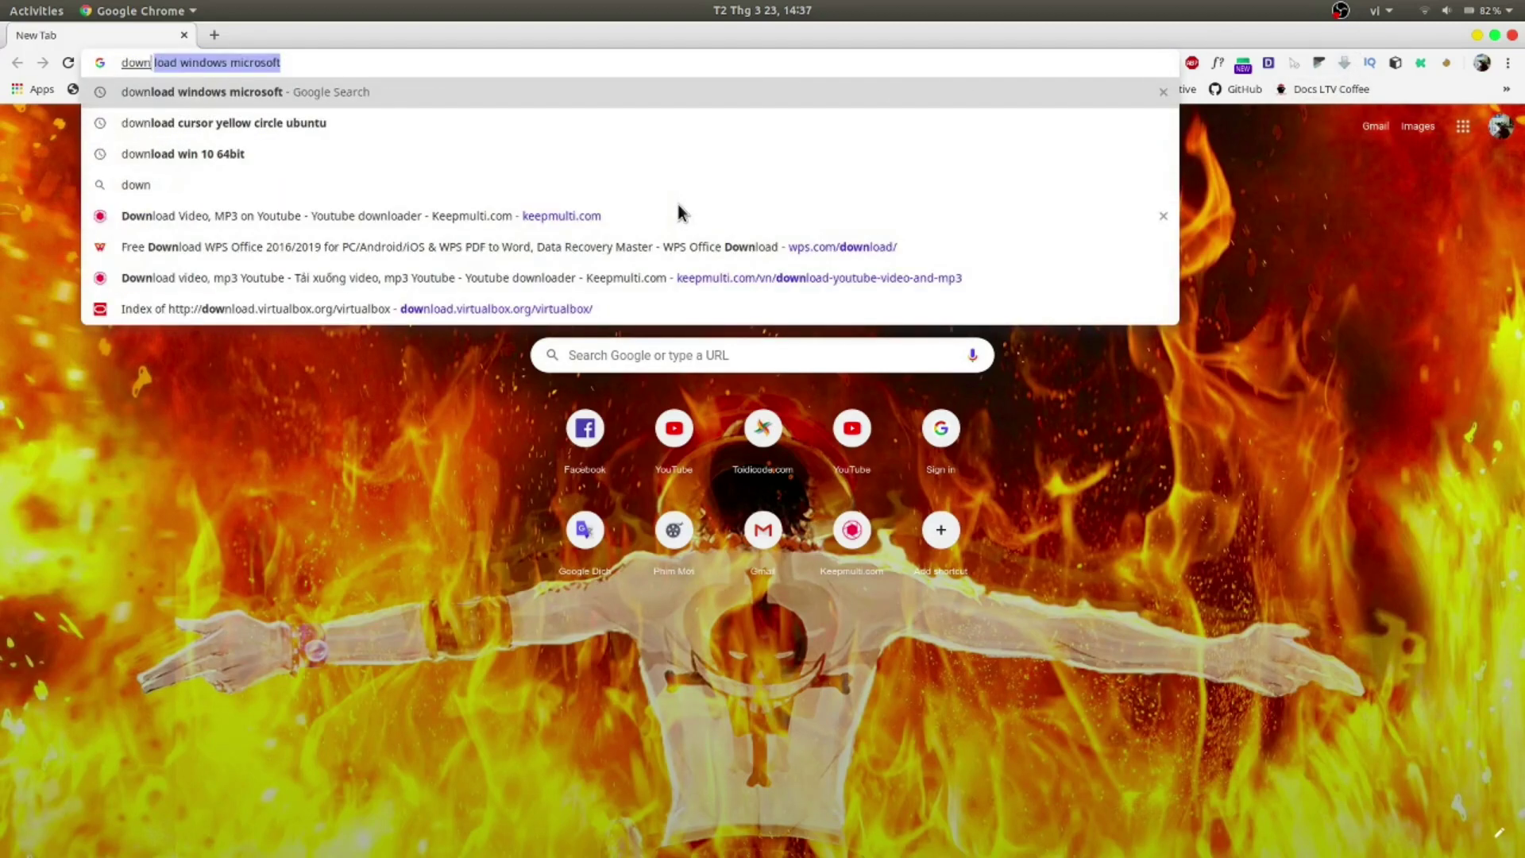
type("load ")
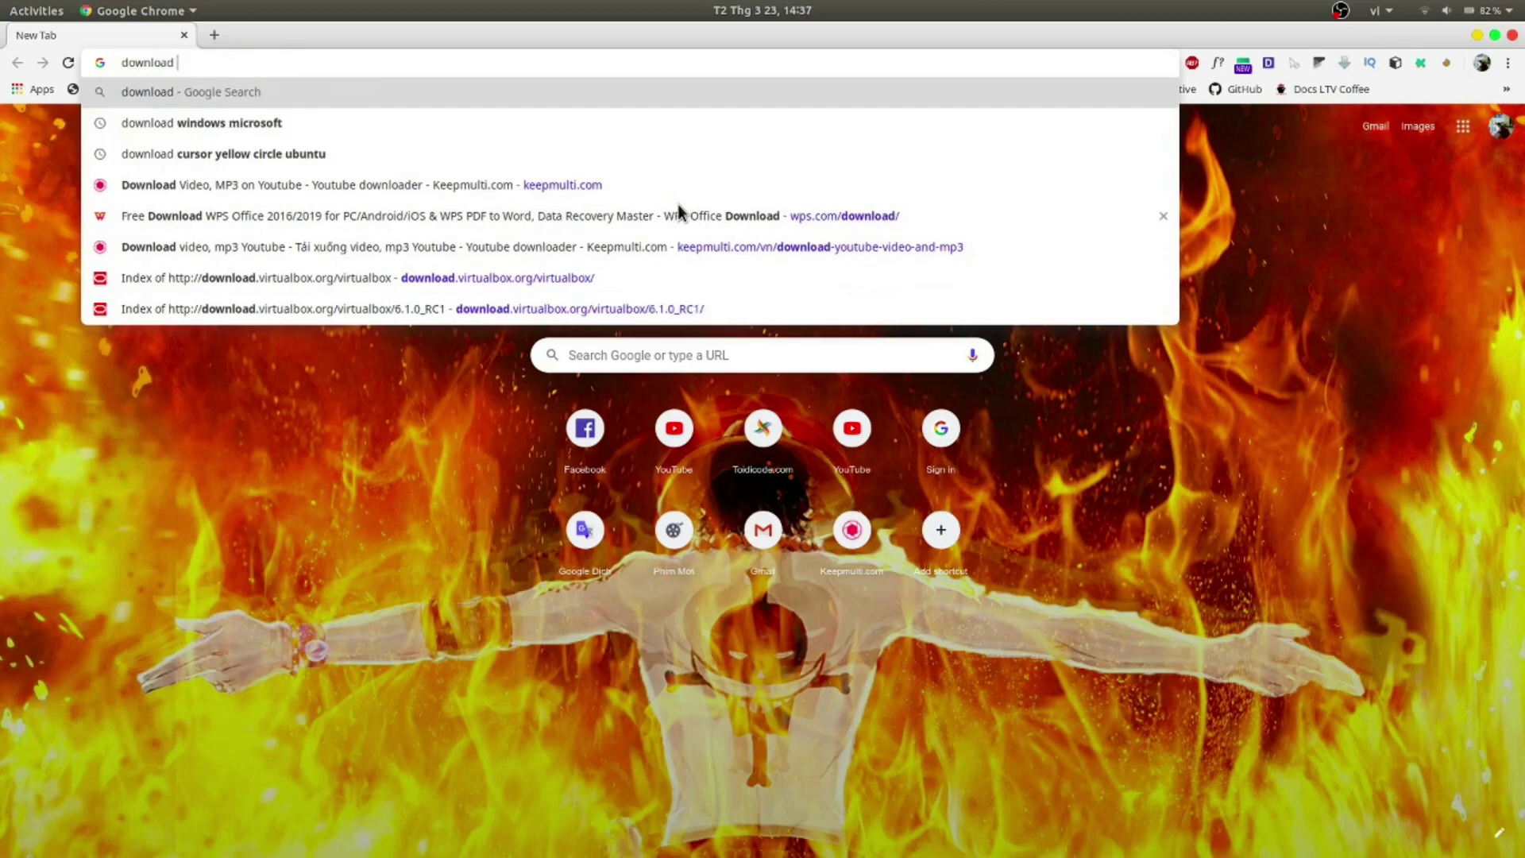
type("win 10 64bit")
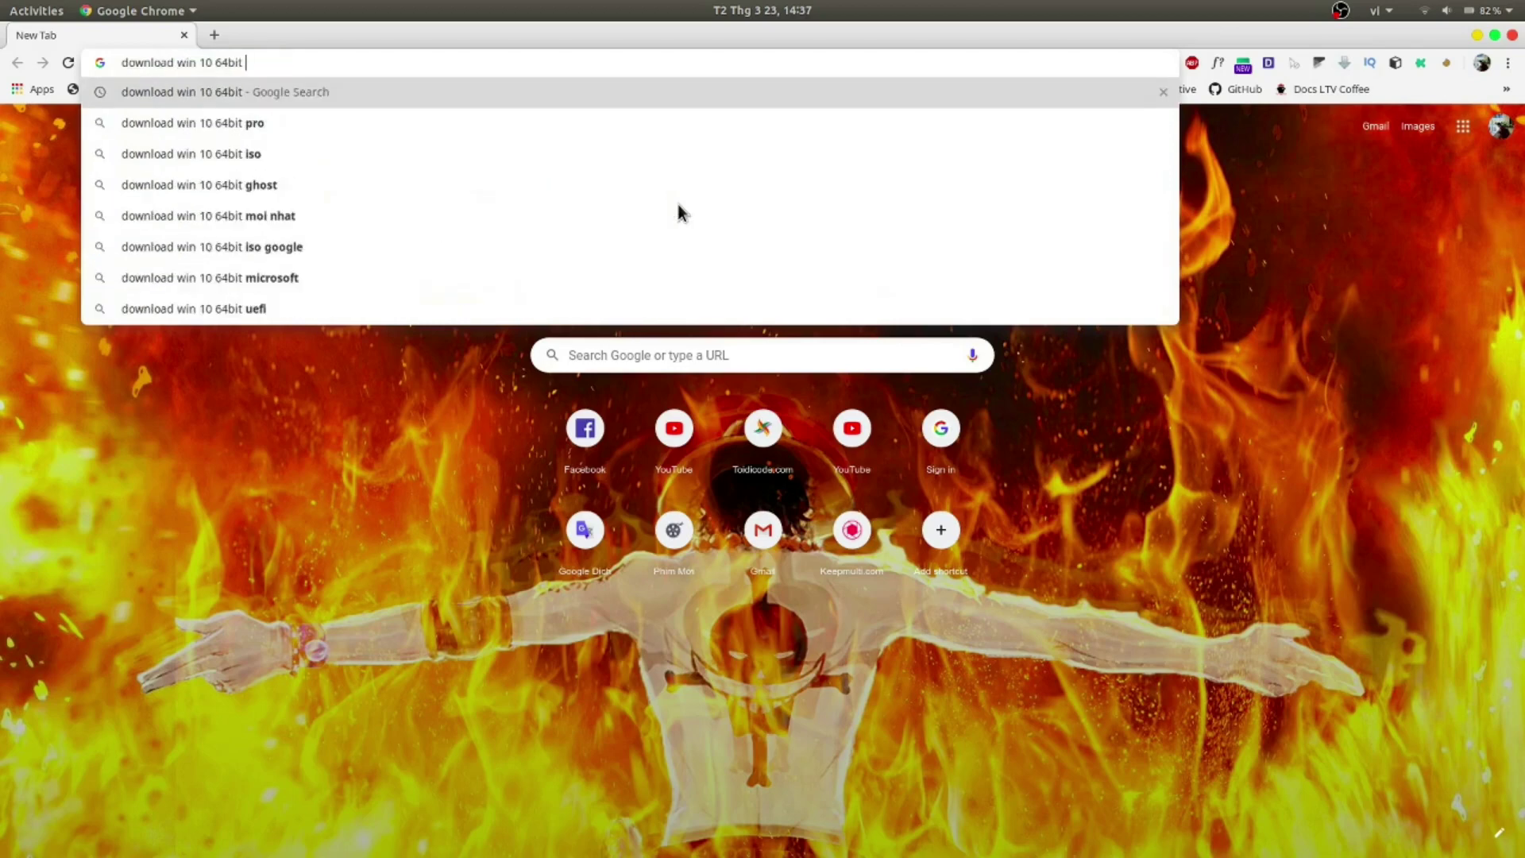
key("Return")
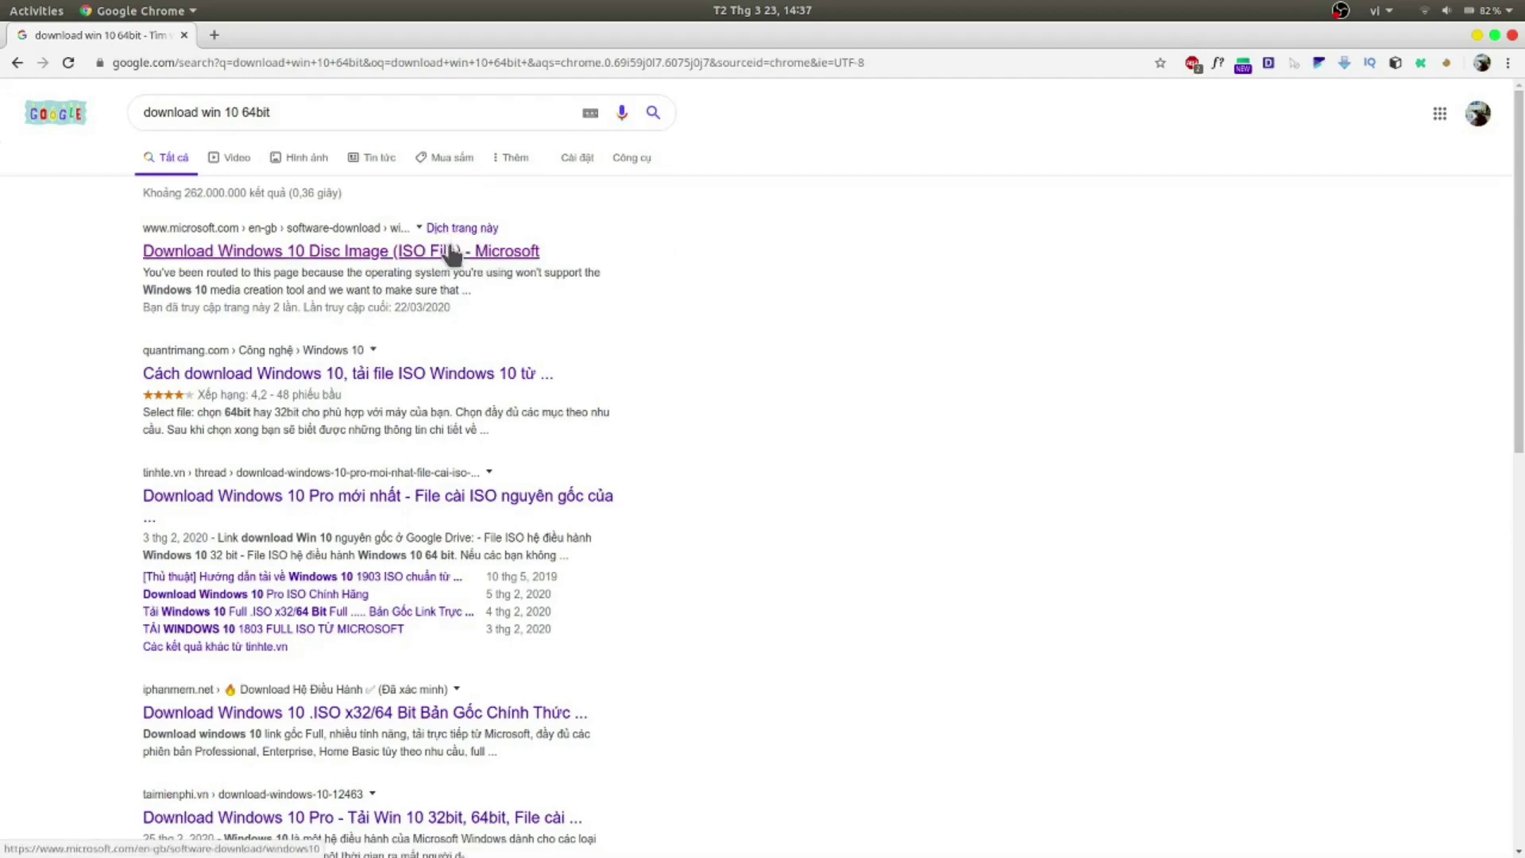
left_click(327, 248)
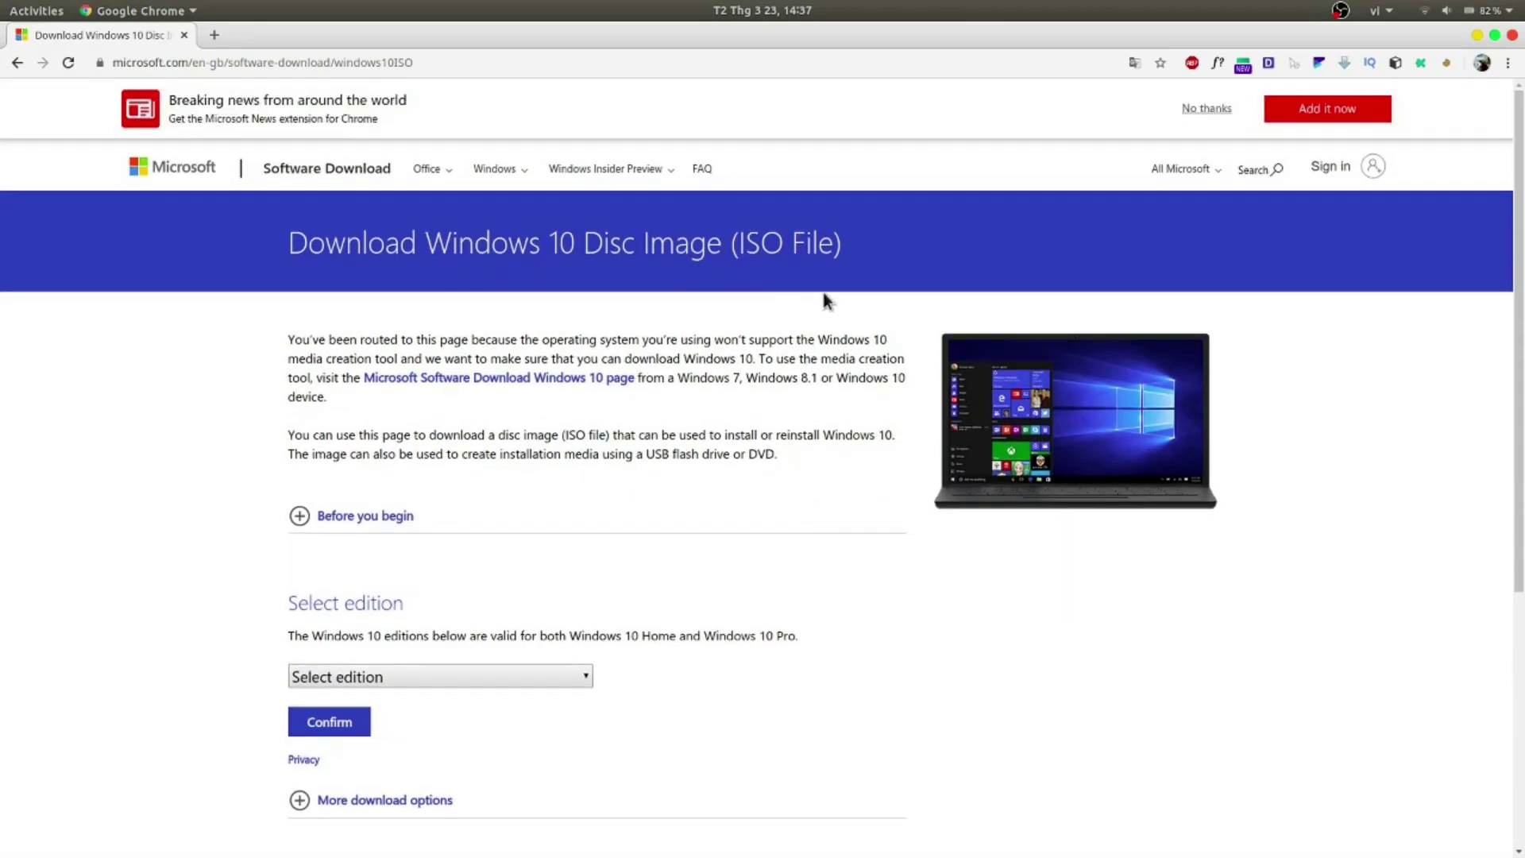
Step: Select and confirm the Windows 10 edition on the download page
scroll(676, 597, "down", 3)
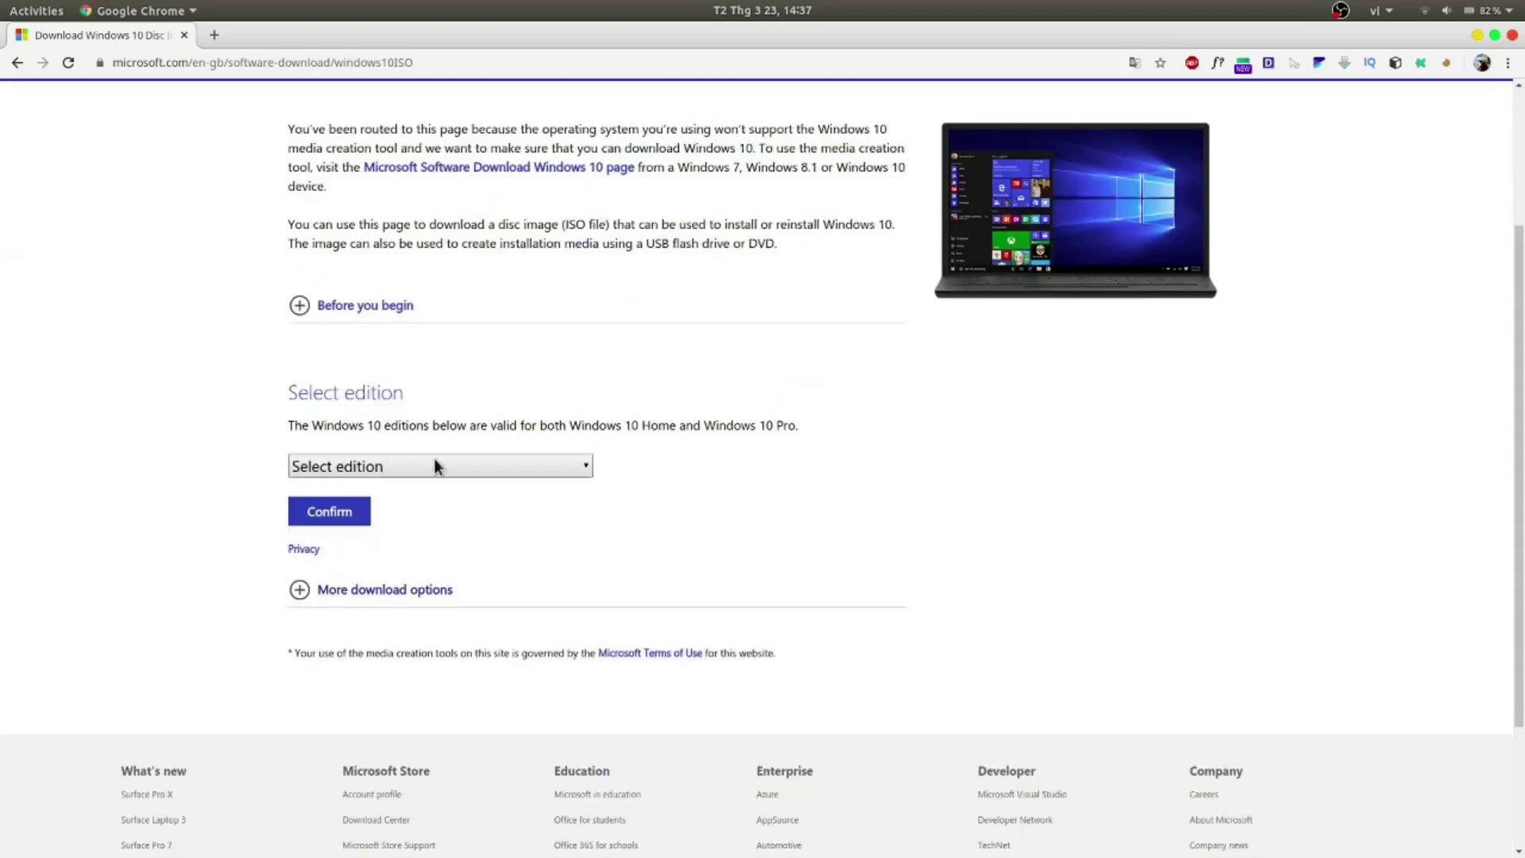
left_click(396, 463)
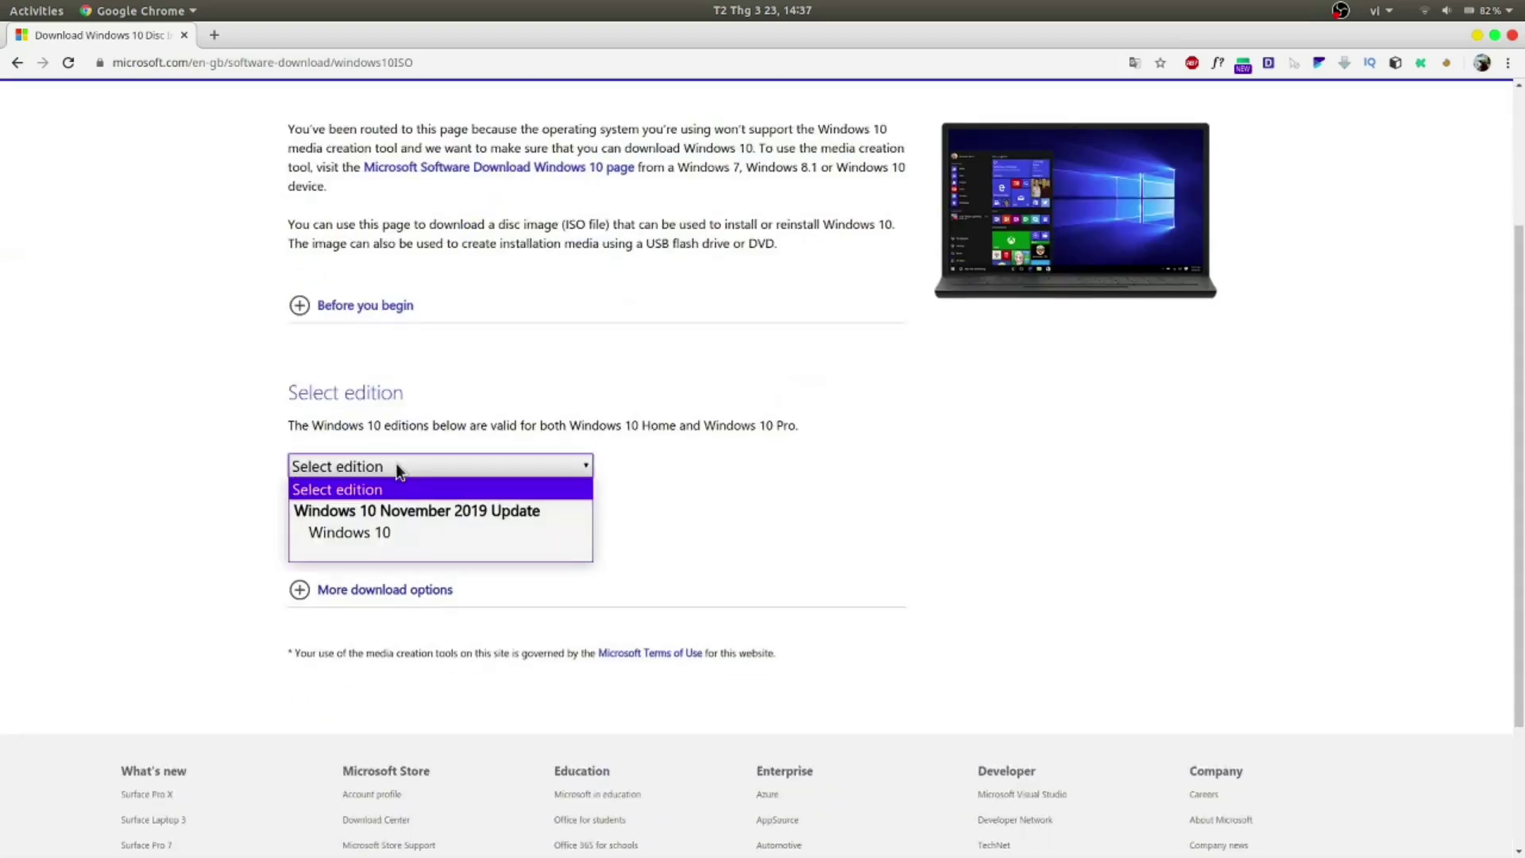
left_click(393, 529)
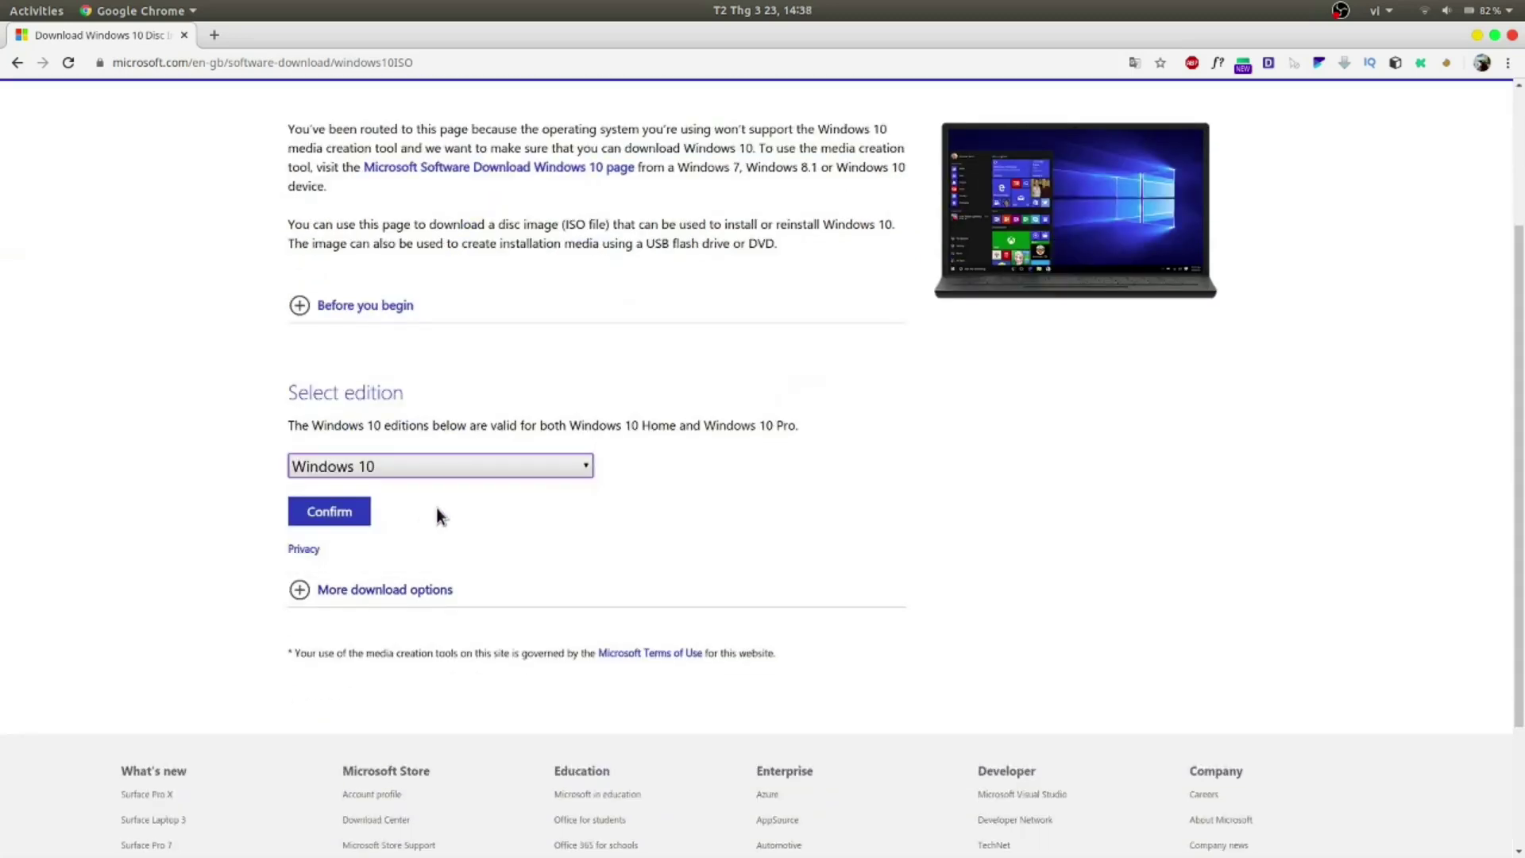
left_click(331, 513)
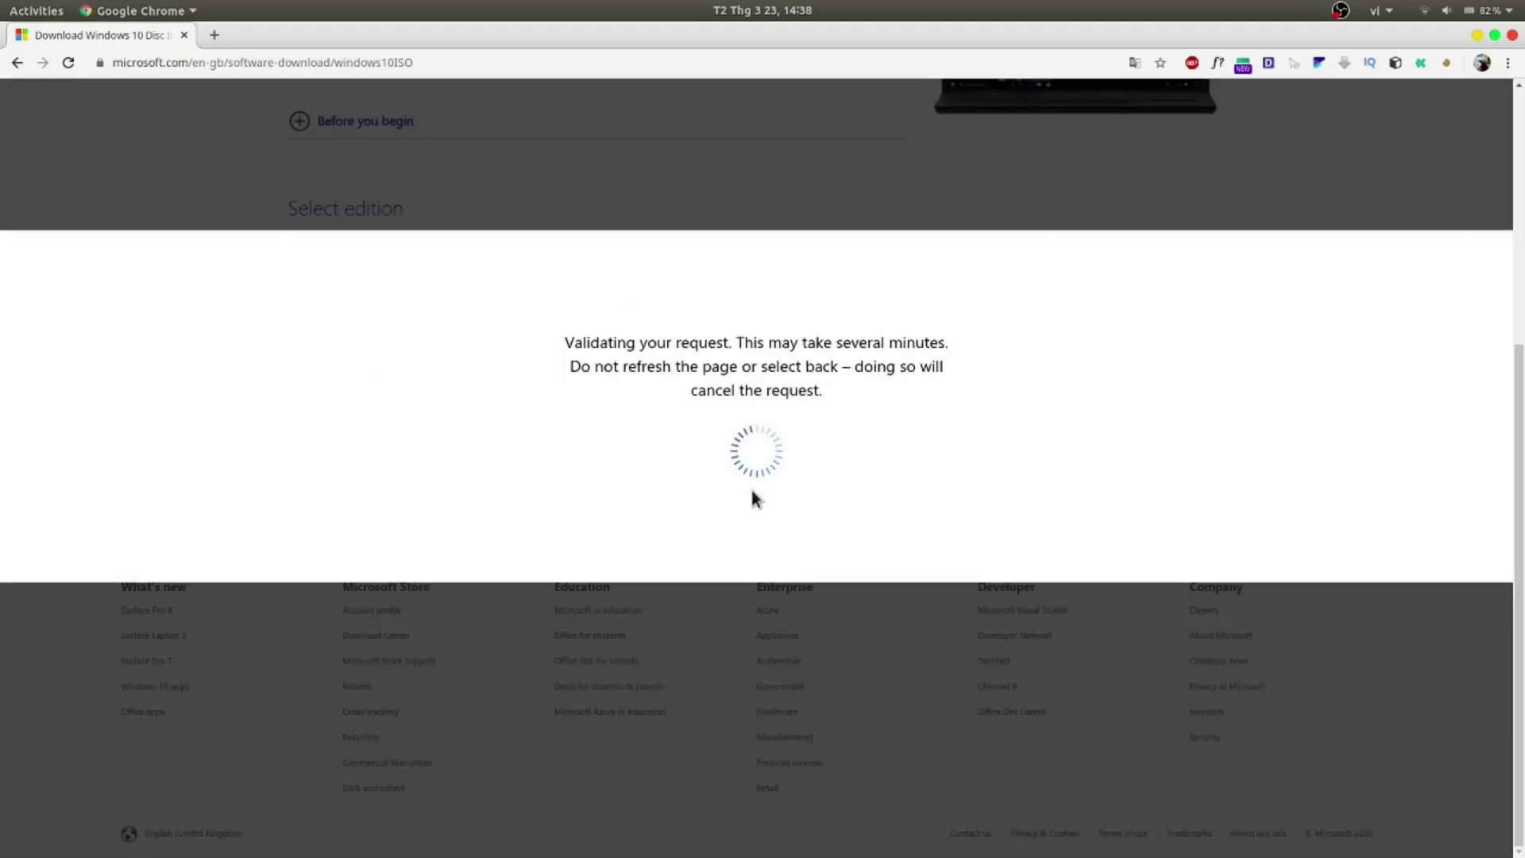
Step: Choose English as the product language and confirm it to reveal the download links
scroll(608, 436, "down", 2)
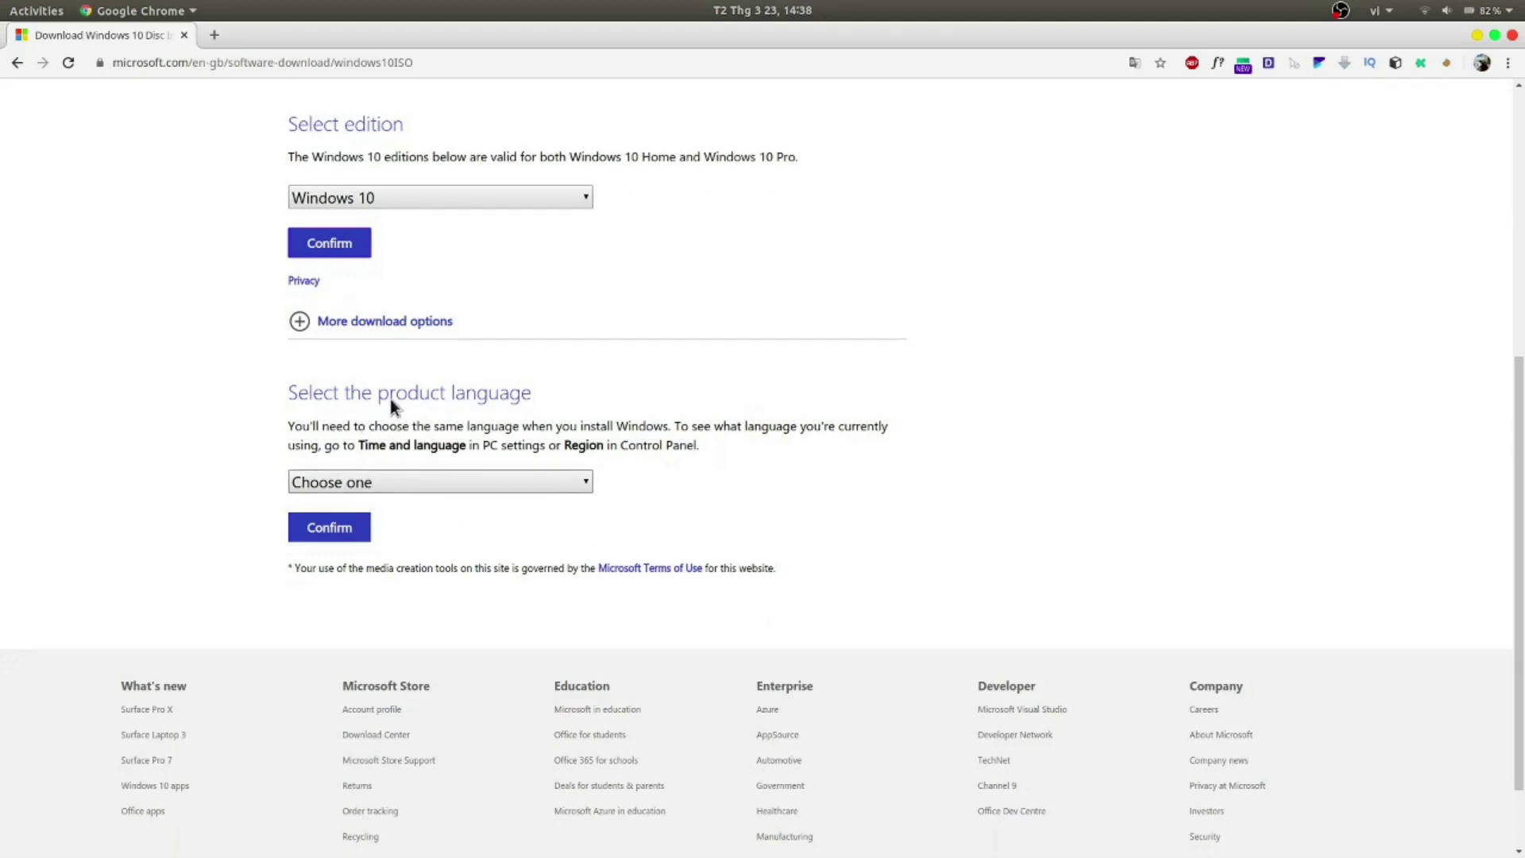
left_click(427, 480)
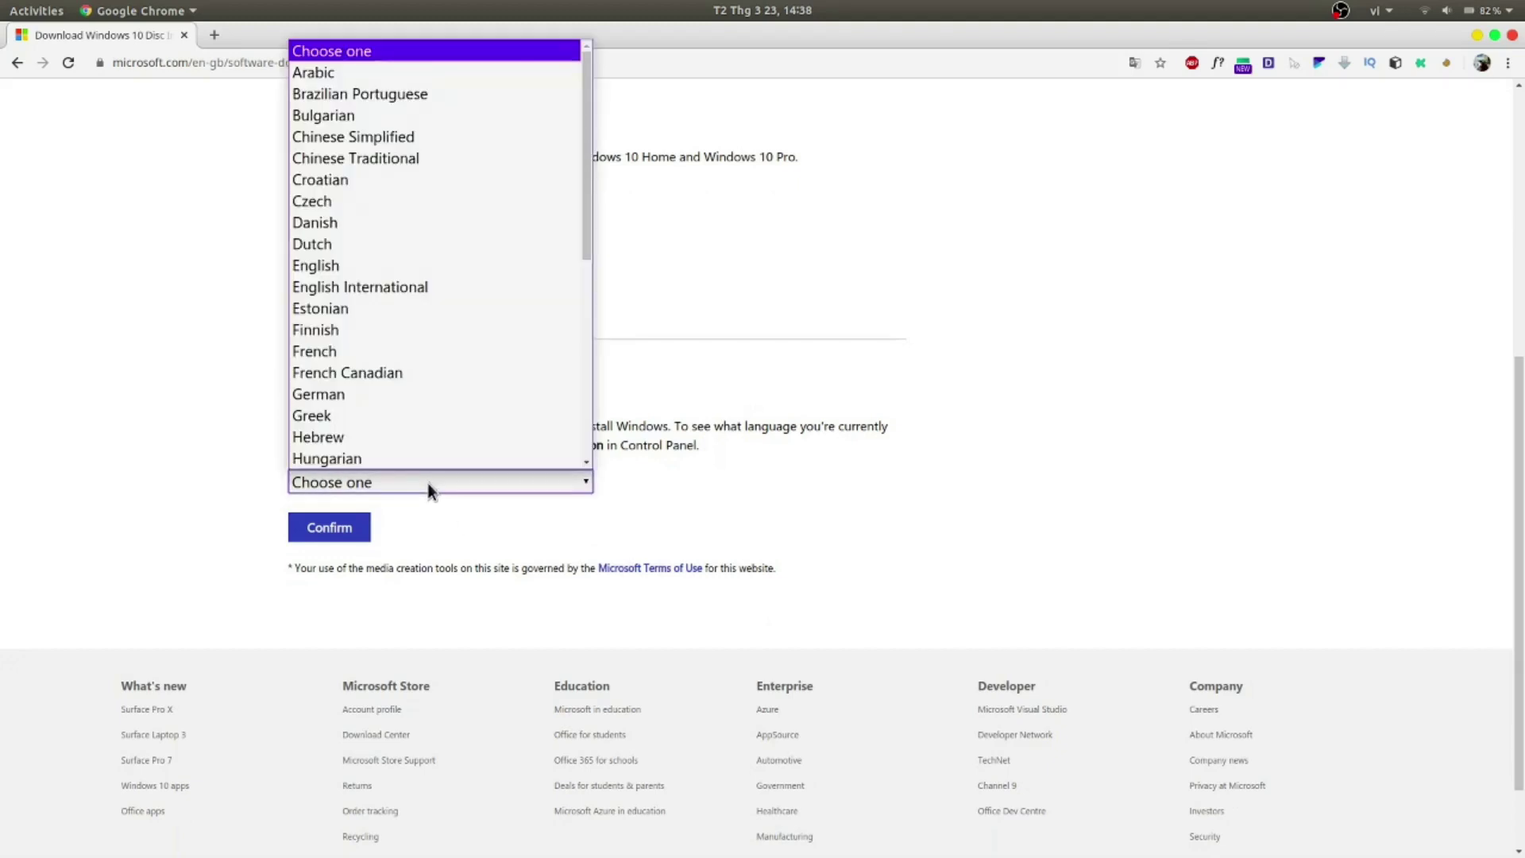
left_click(427, 483)
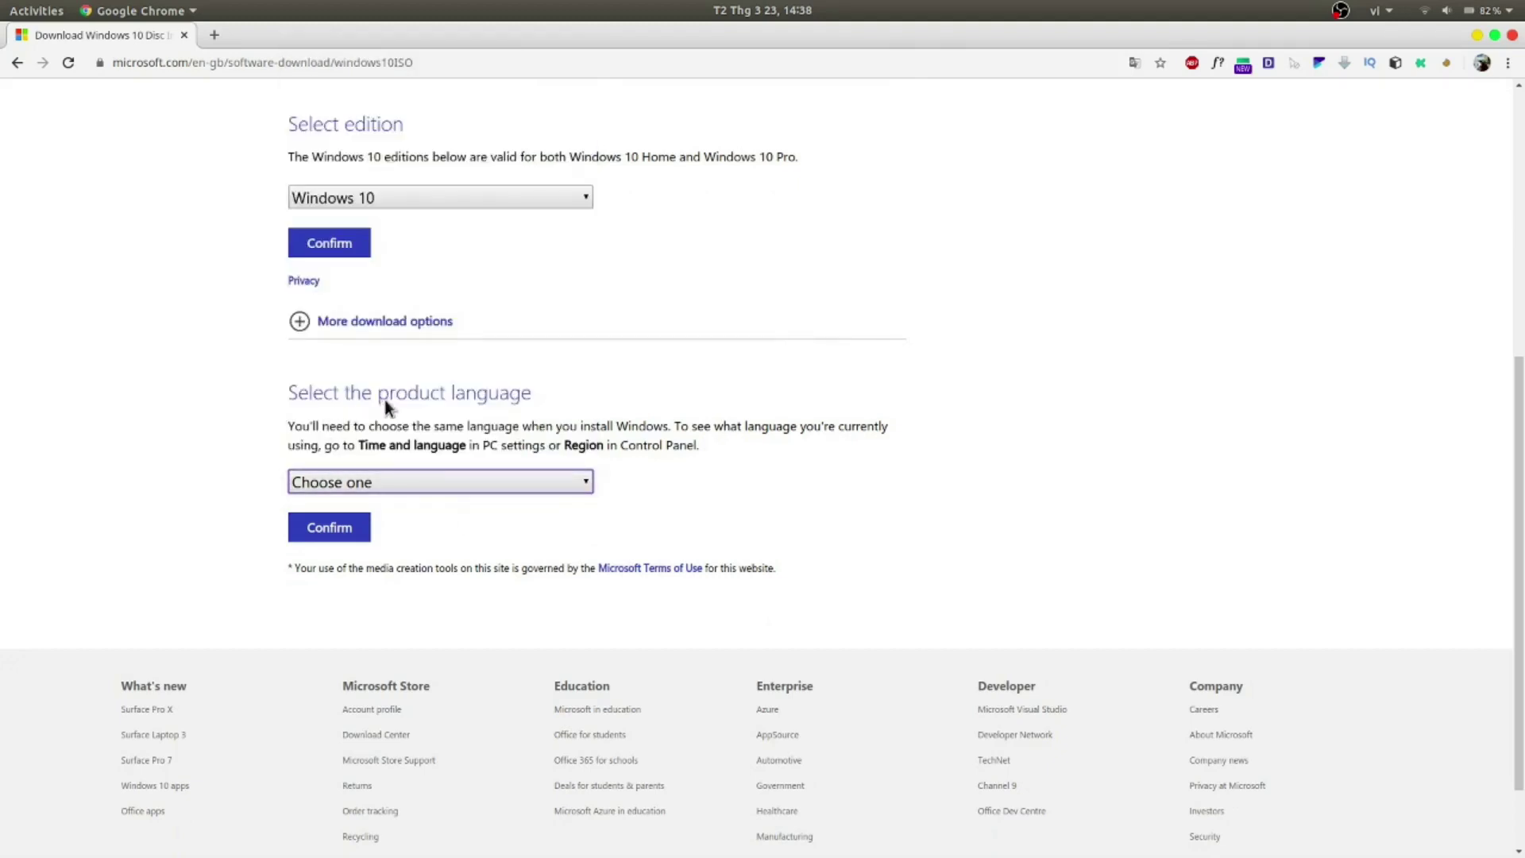
left_click(437, 476)
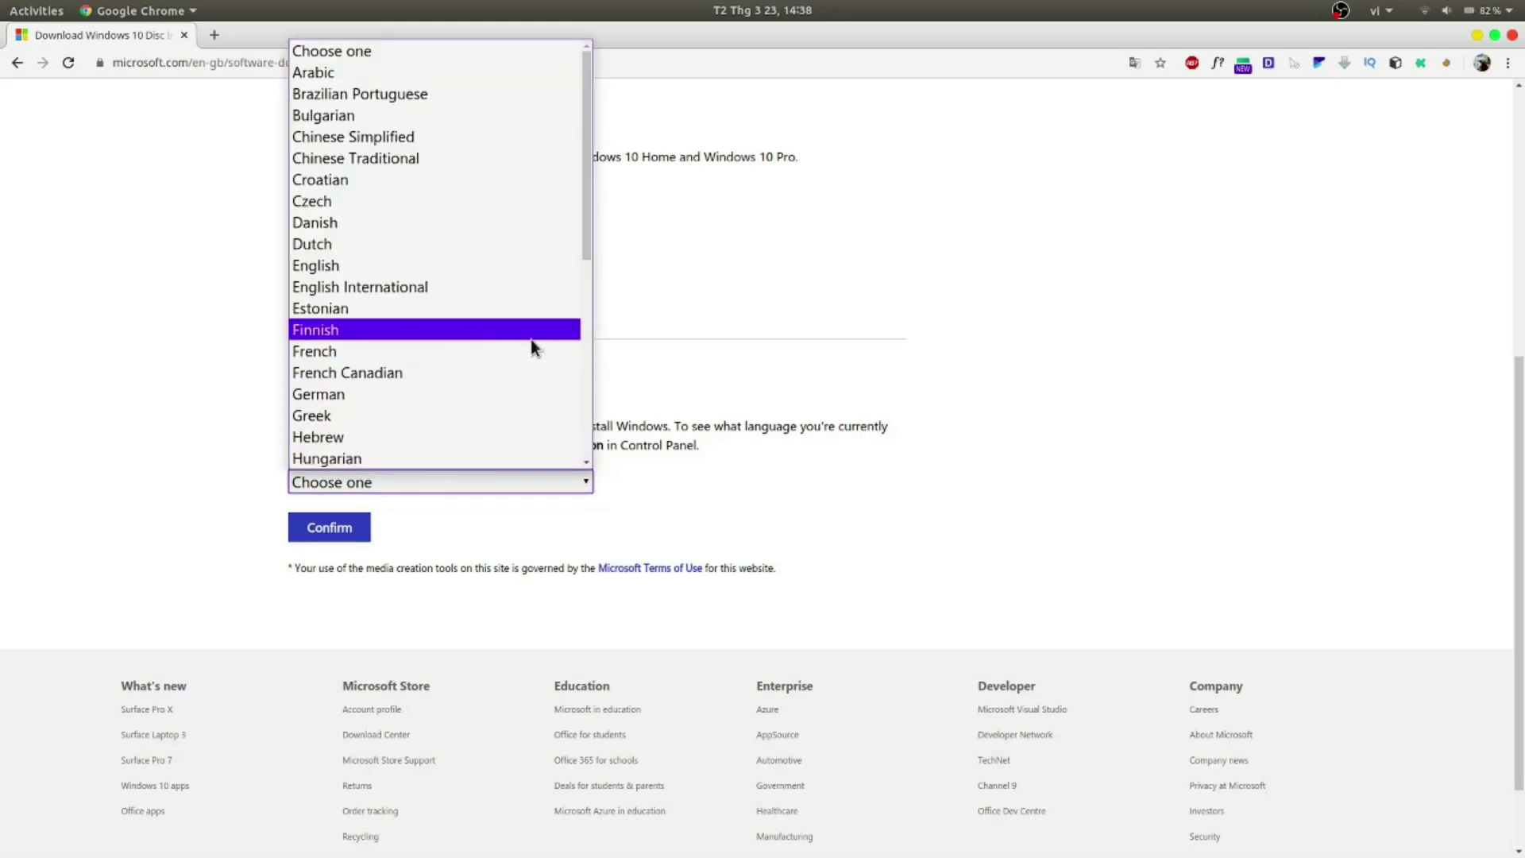
left_click(407, 276)
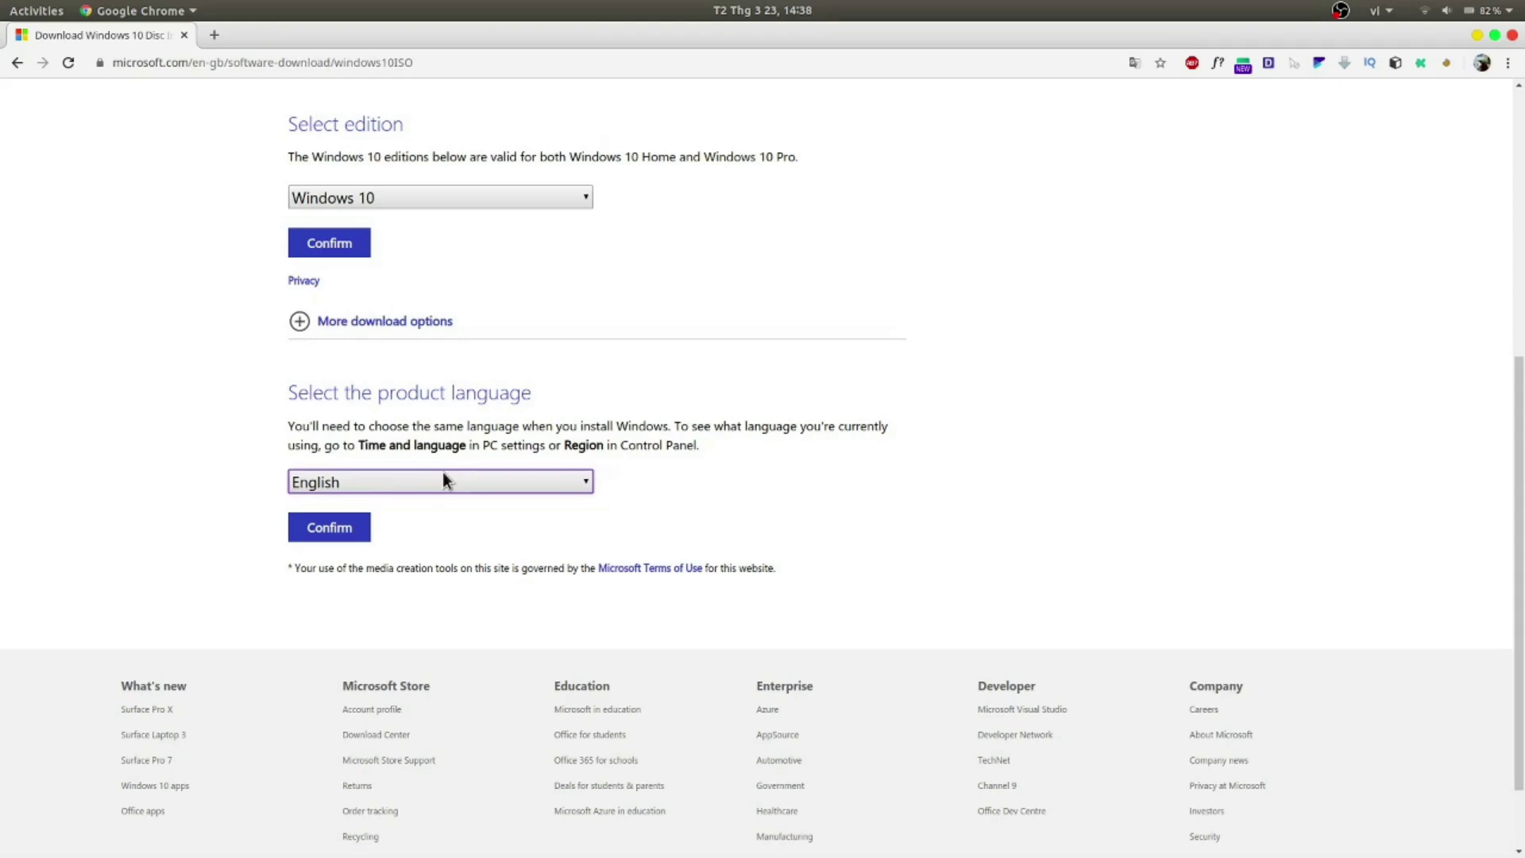
left_click(340, 538)
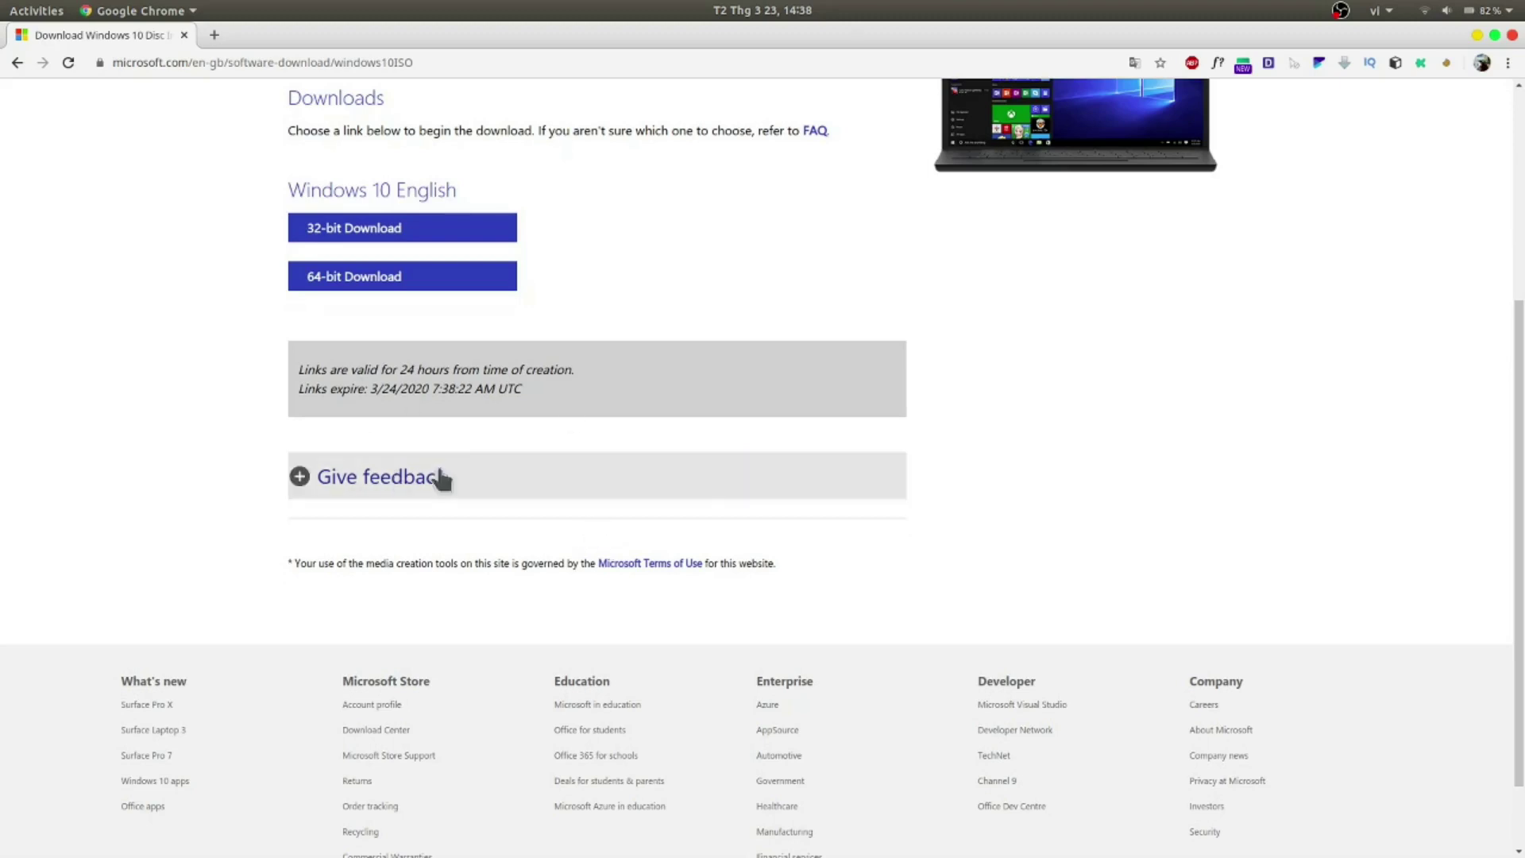
Step: Start the 64-bit Windows 10 English ISO download
scroll(543, 479, "up", 3)
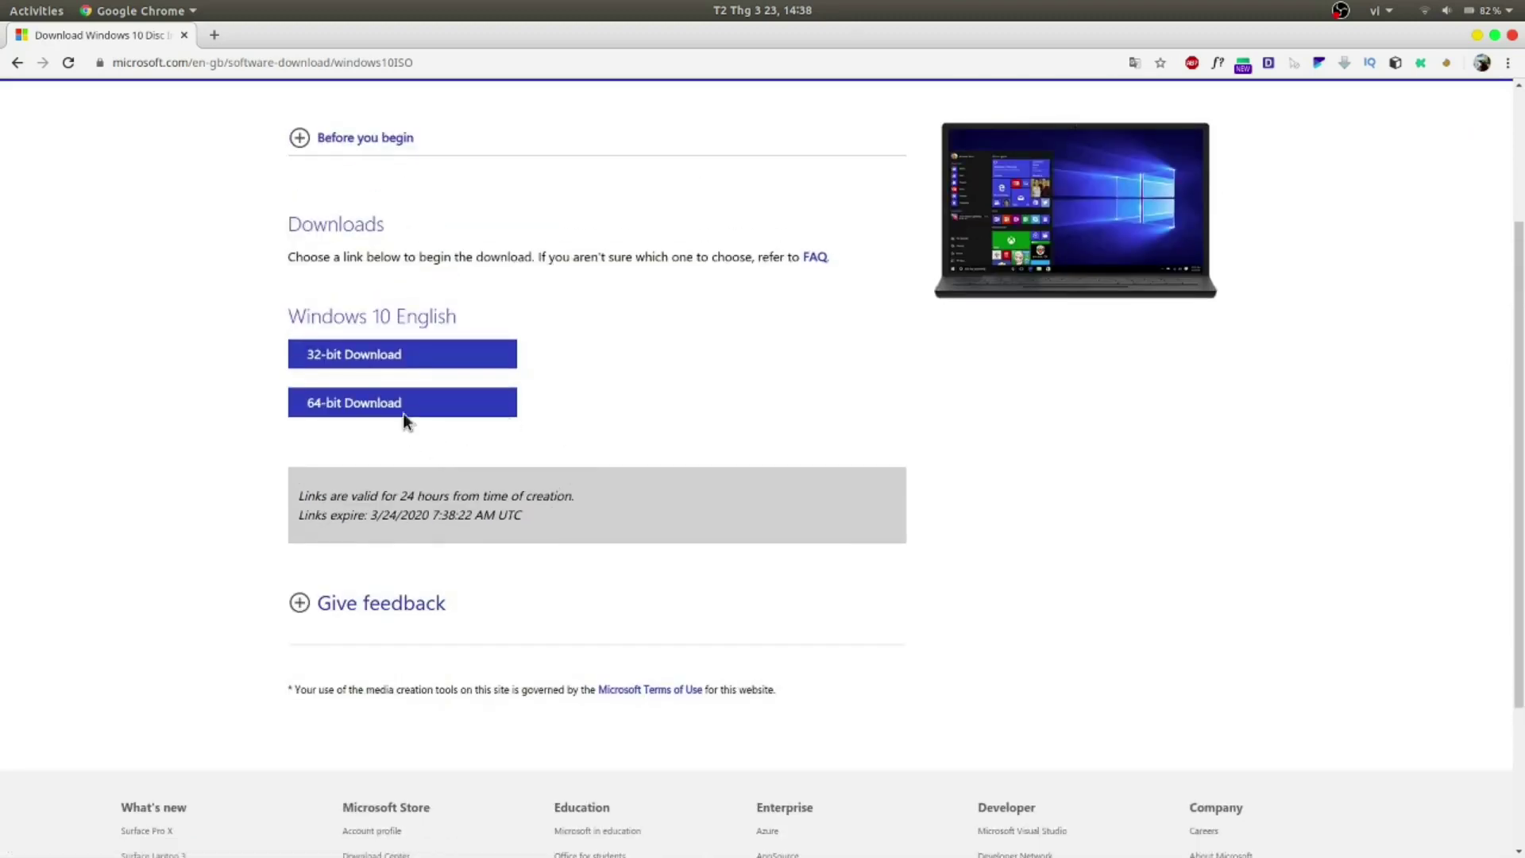
left_click(350, 407)
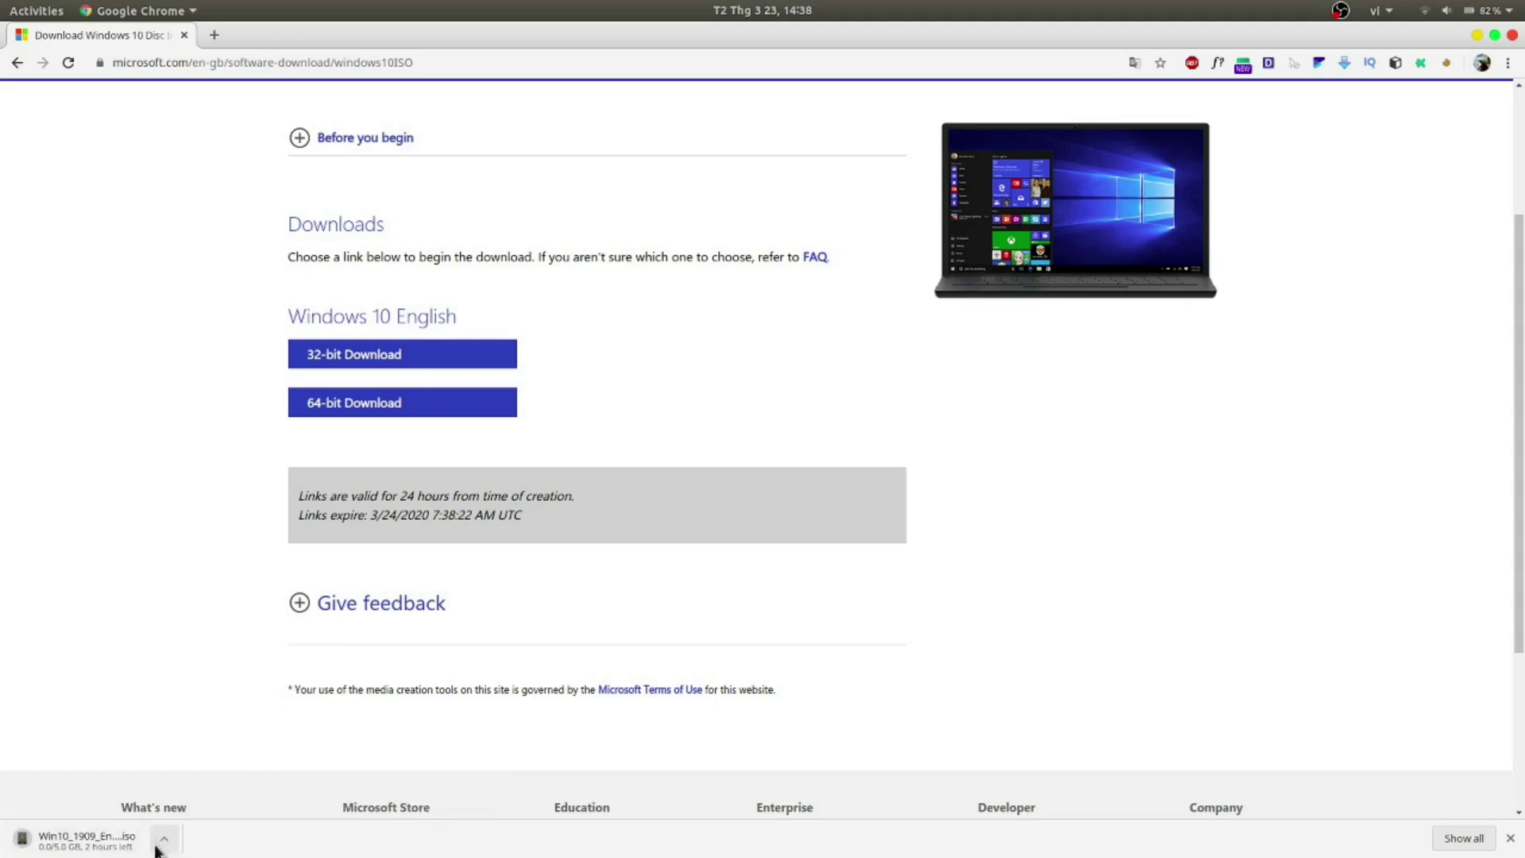
scroll(741, 556, "up", 3)
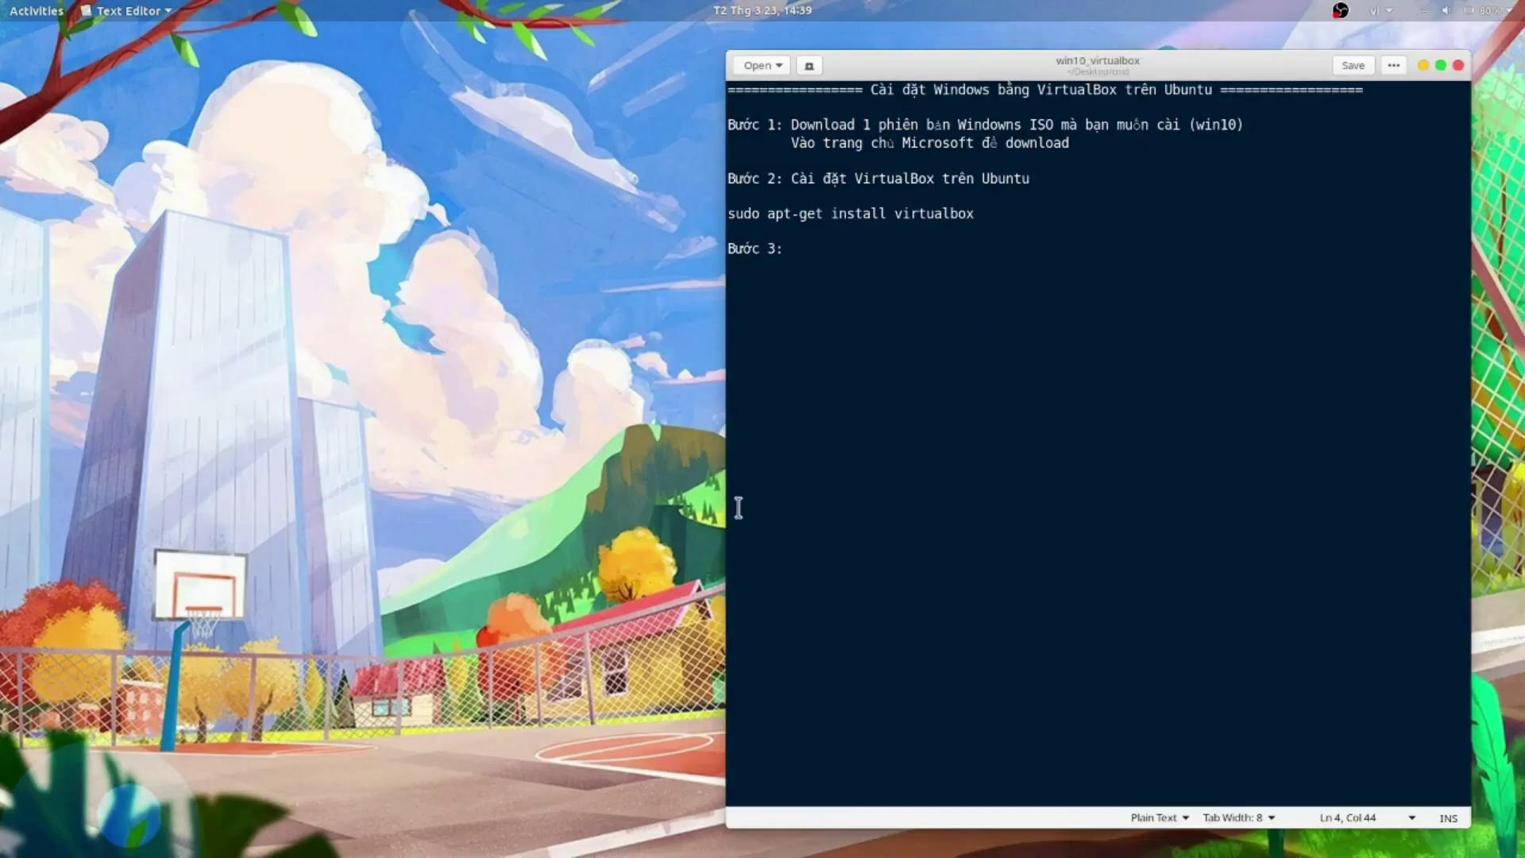
Step: Locate Win10_1909_English_x64.iso in the Downloads/Win10 folder in Files
mouse_move(475, 853)
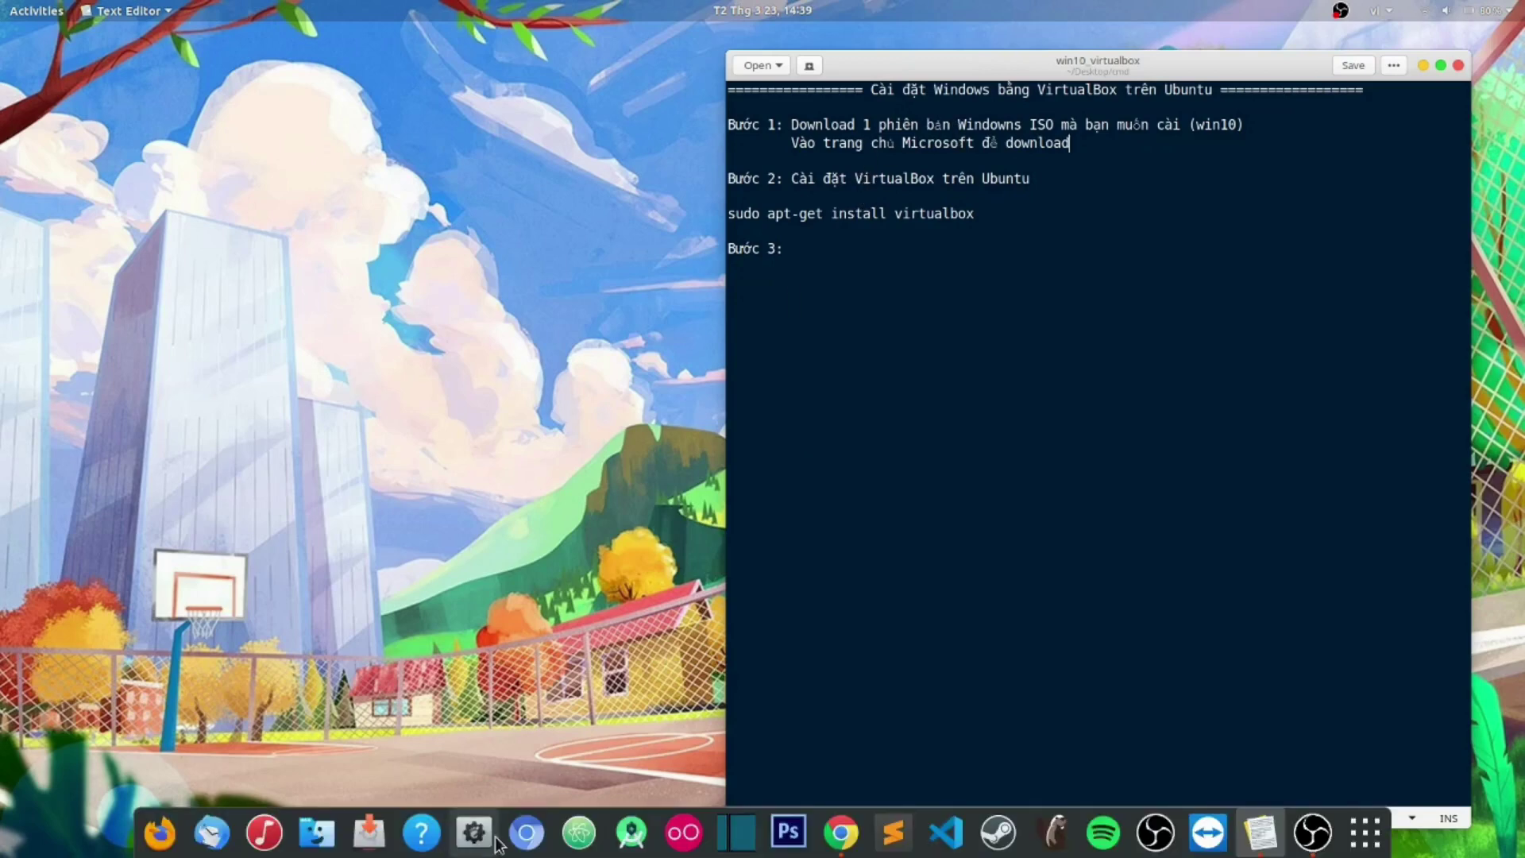
left_click(316, 833)
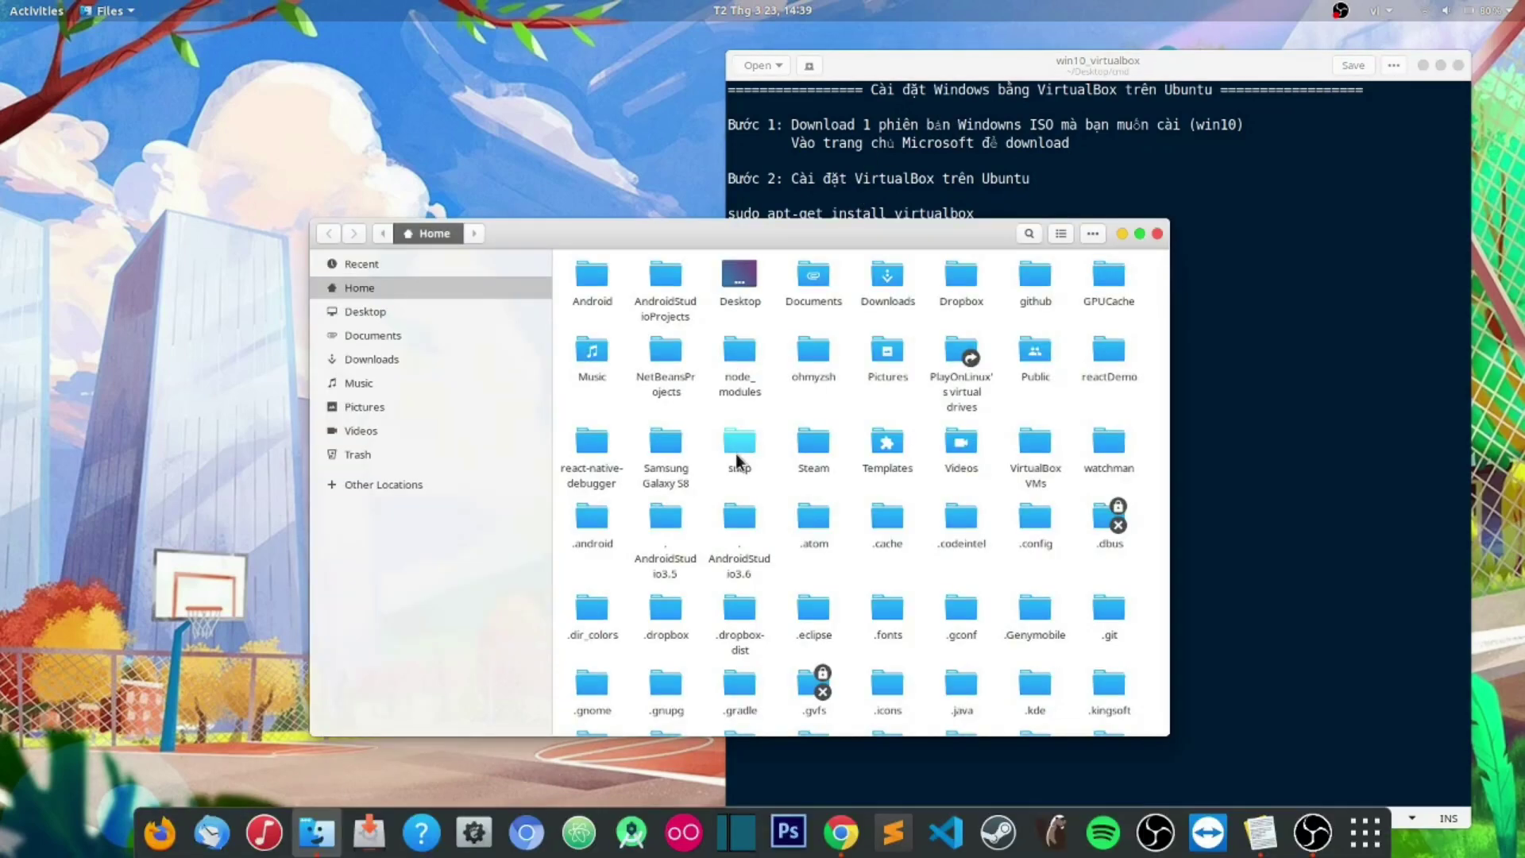
left_click(387, 358)
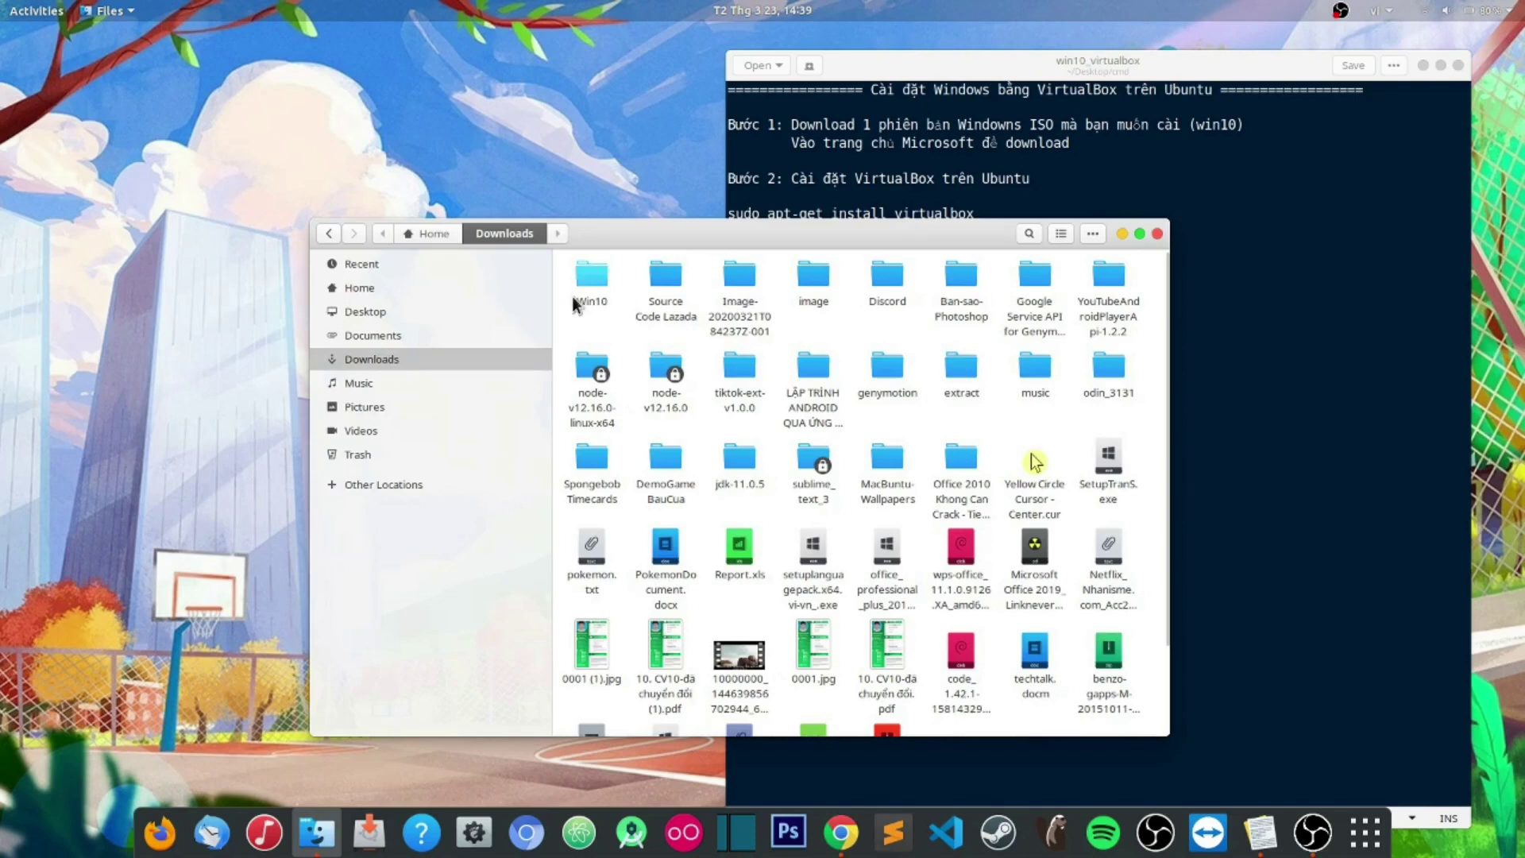
double_click(594, 280)
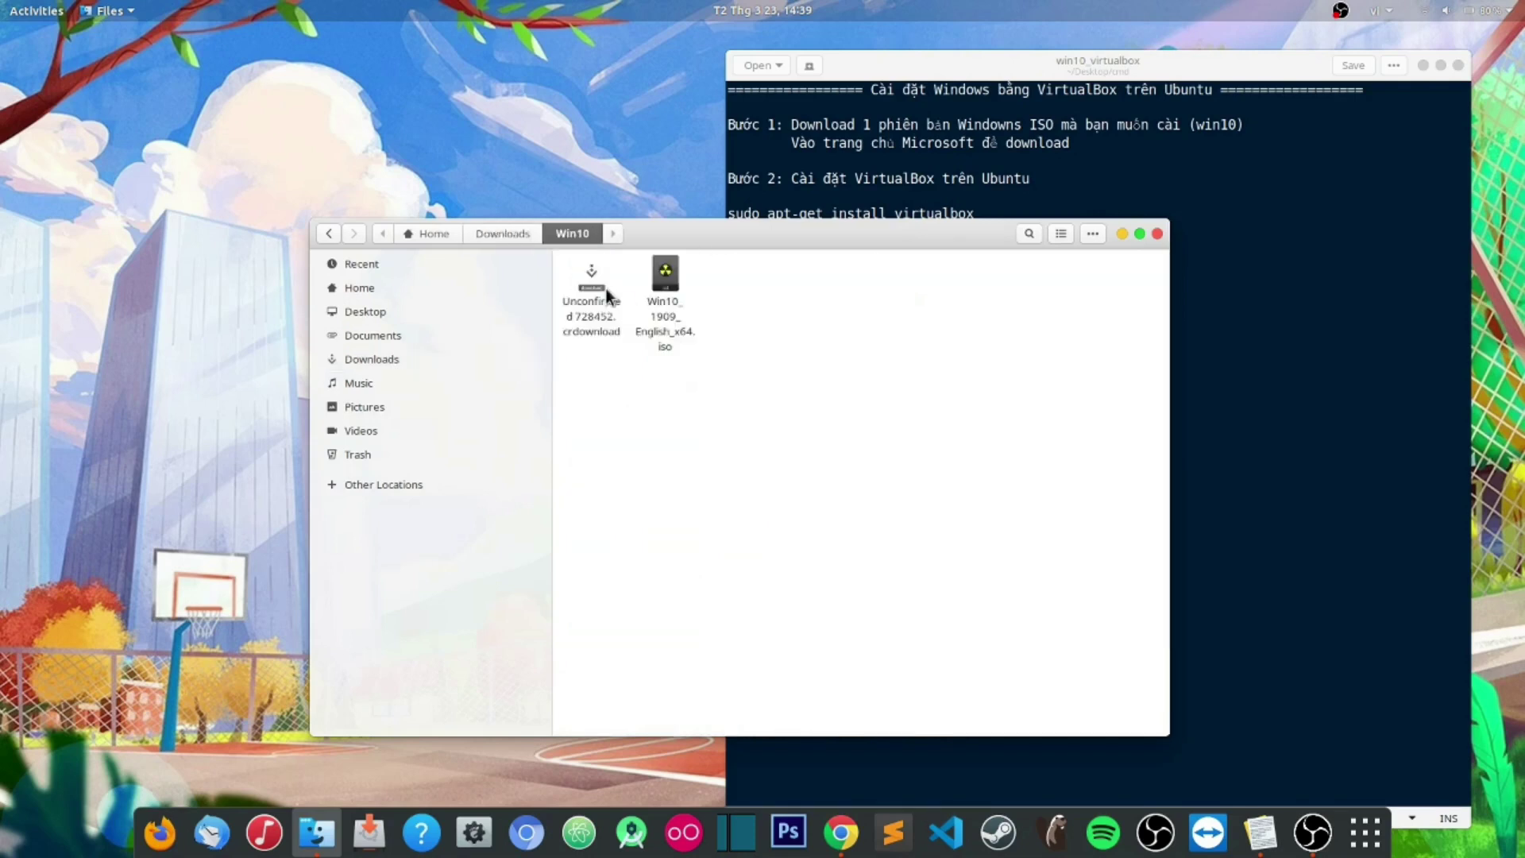
left_click(665, 330)
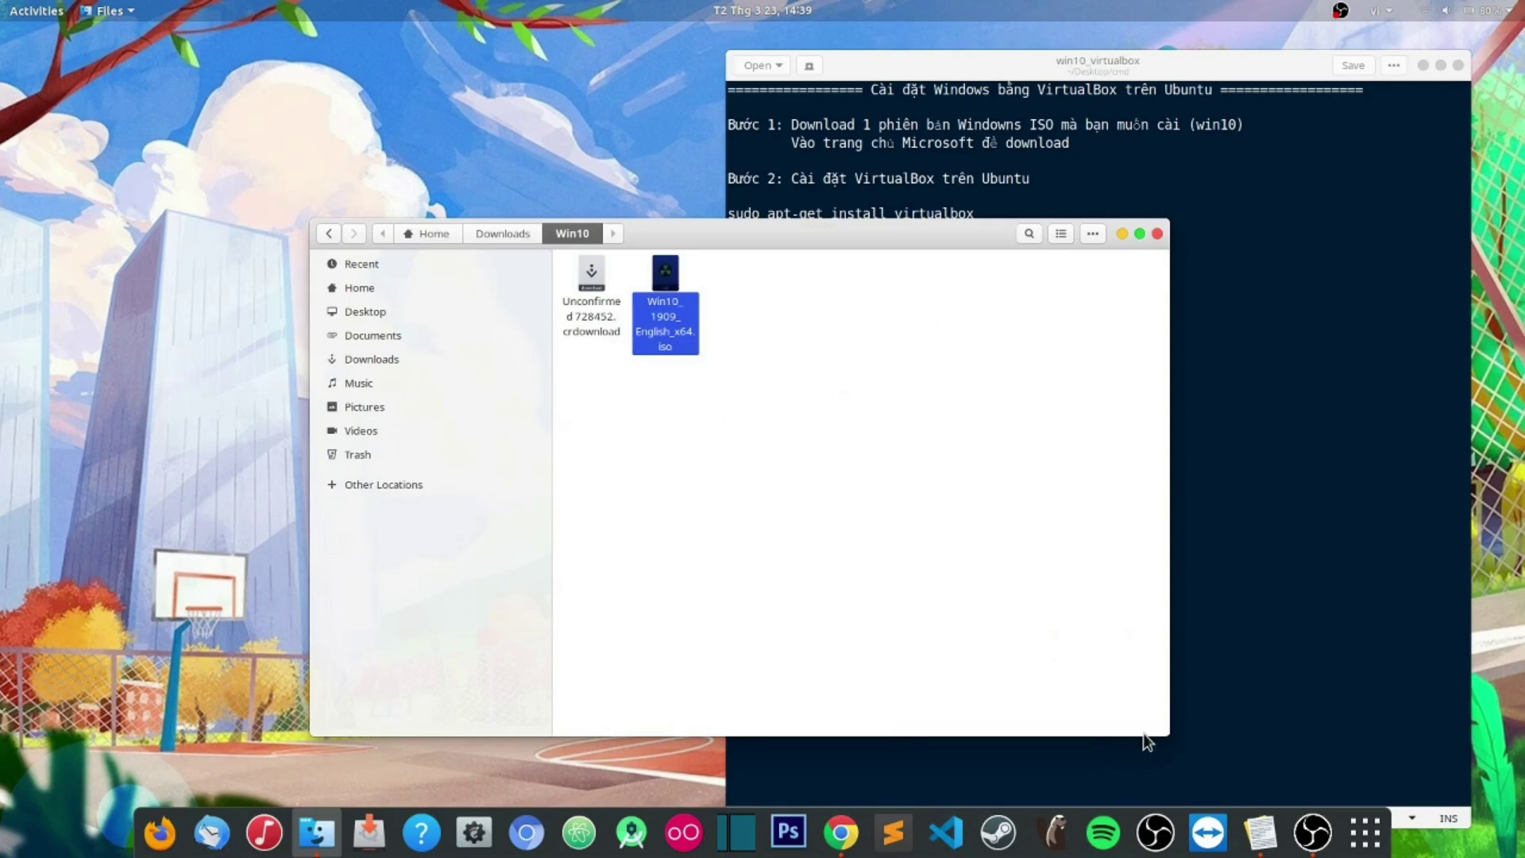
Step: Minimise Files and select the 'sudo apt-get install virtualbox' command in the notes
left_click(1121, 234)
left_click_drag(1037, 173, 721, 178)
left_click_drag(1003, 214, 698, 212)
key("ctrl+c")
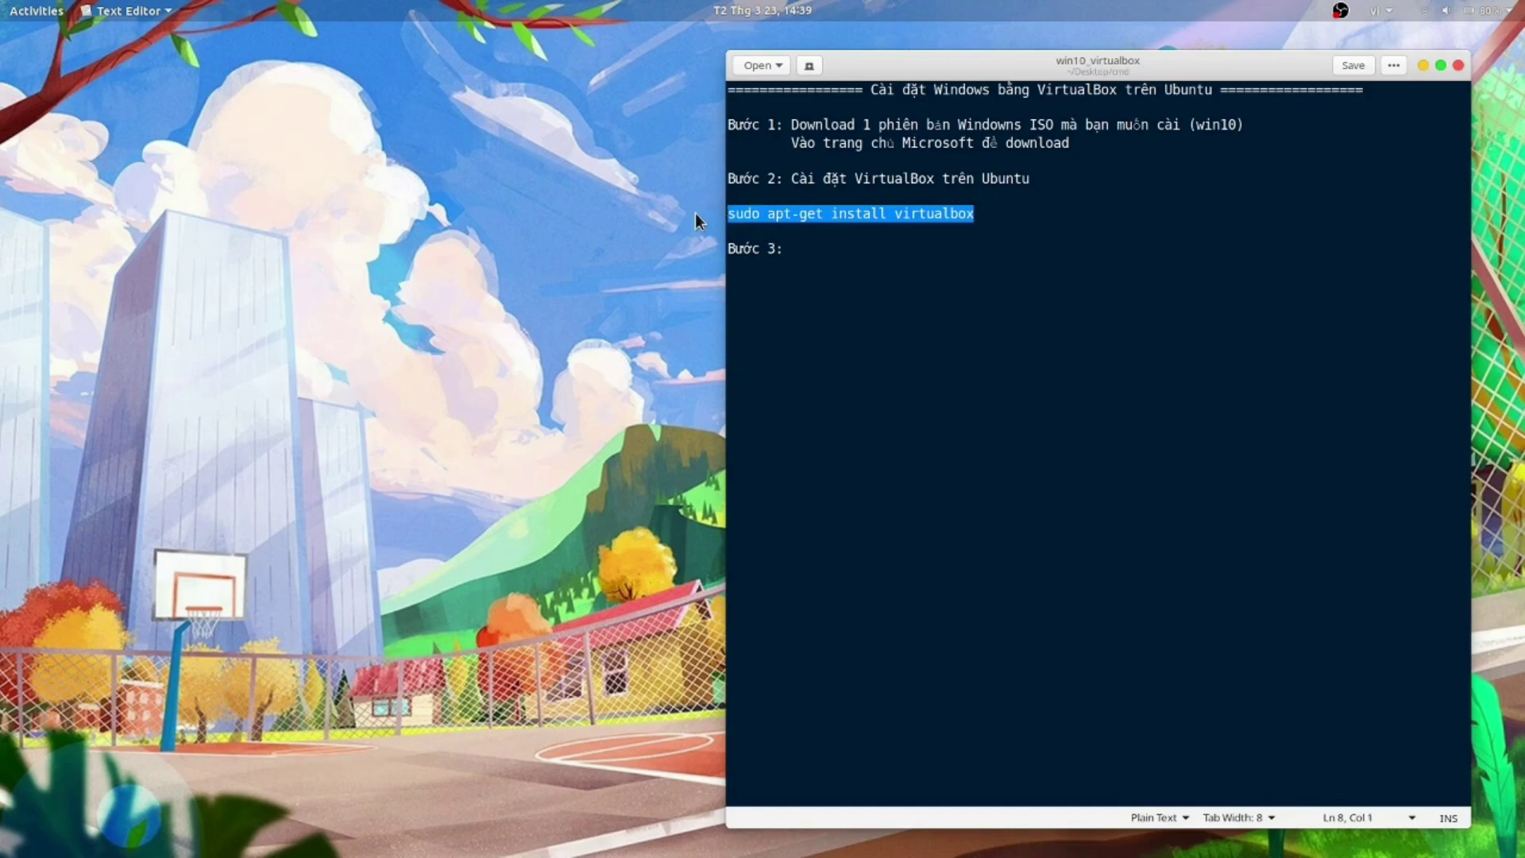
Step: Open a Terminal with Ctrl+Alt+T and position and resize it beside the notes
left_click(1025, 232)
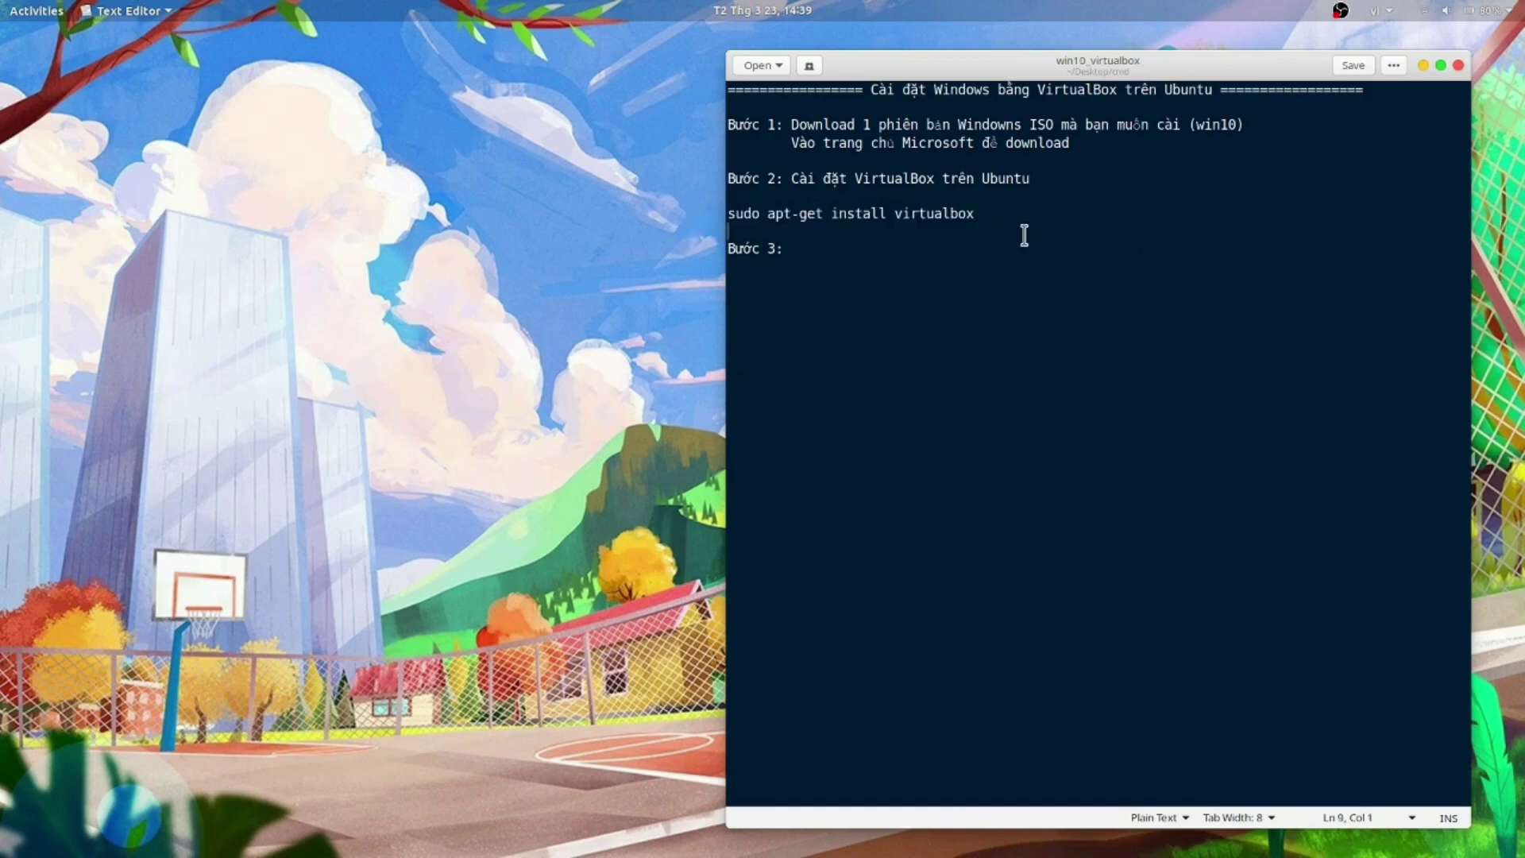
key("ctrl+alt+t")
left_click_drag(551, 35, 625, 125)
left_click_drag(942, 490, 913, 474)
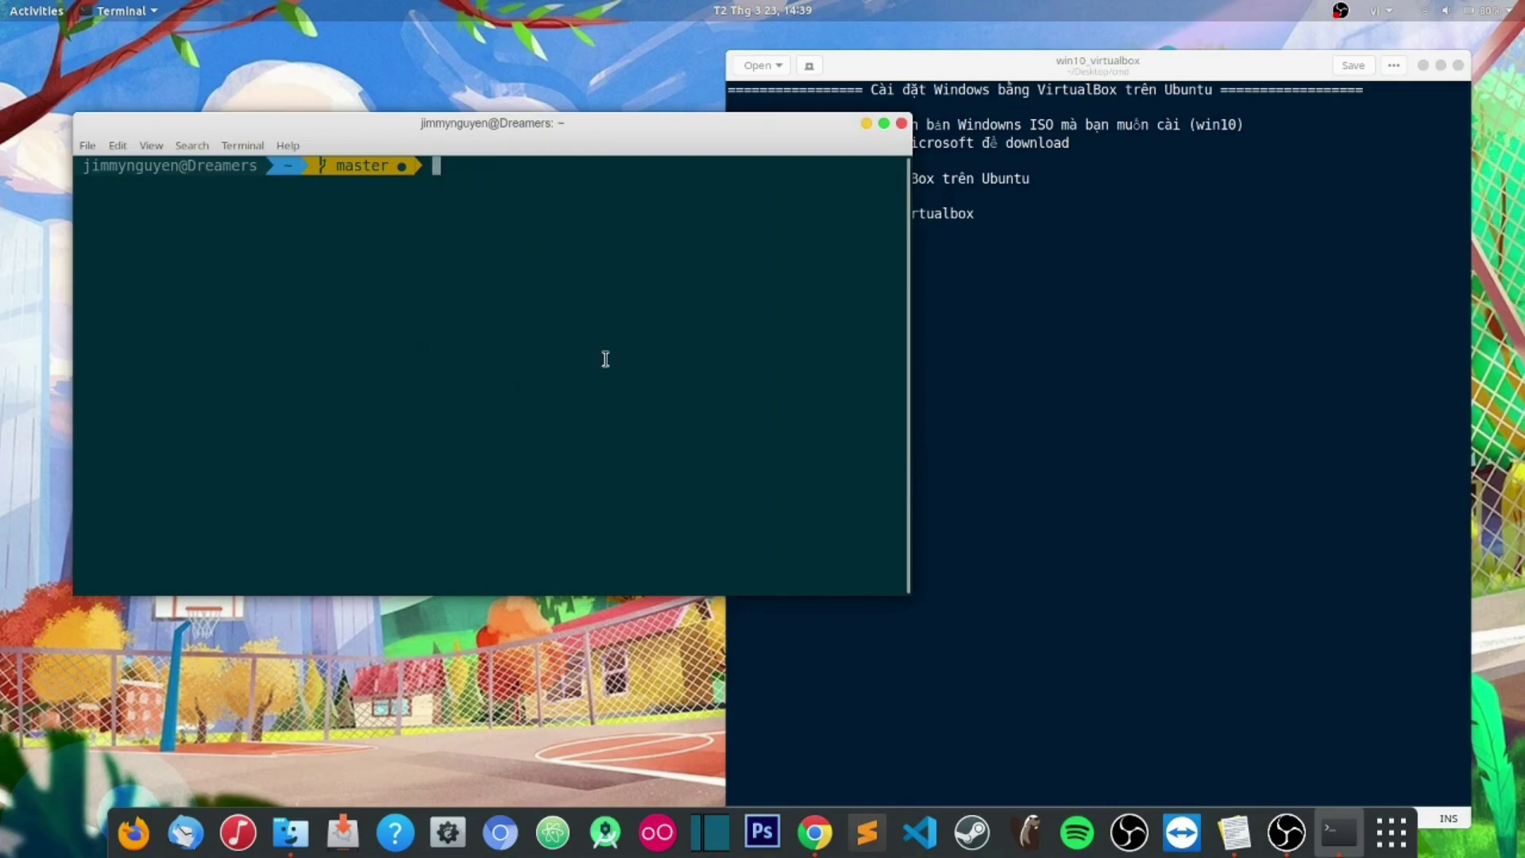
Step: Run 'sudo apt-get install virtualbox', which reports 5.2.34 already newest, then minimise Terminal
key("ctrl+shift+v")
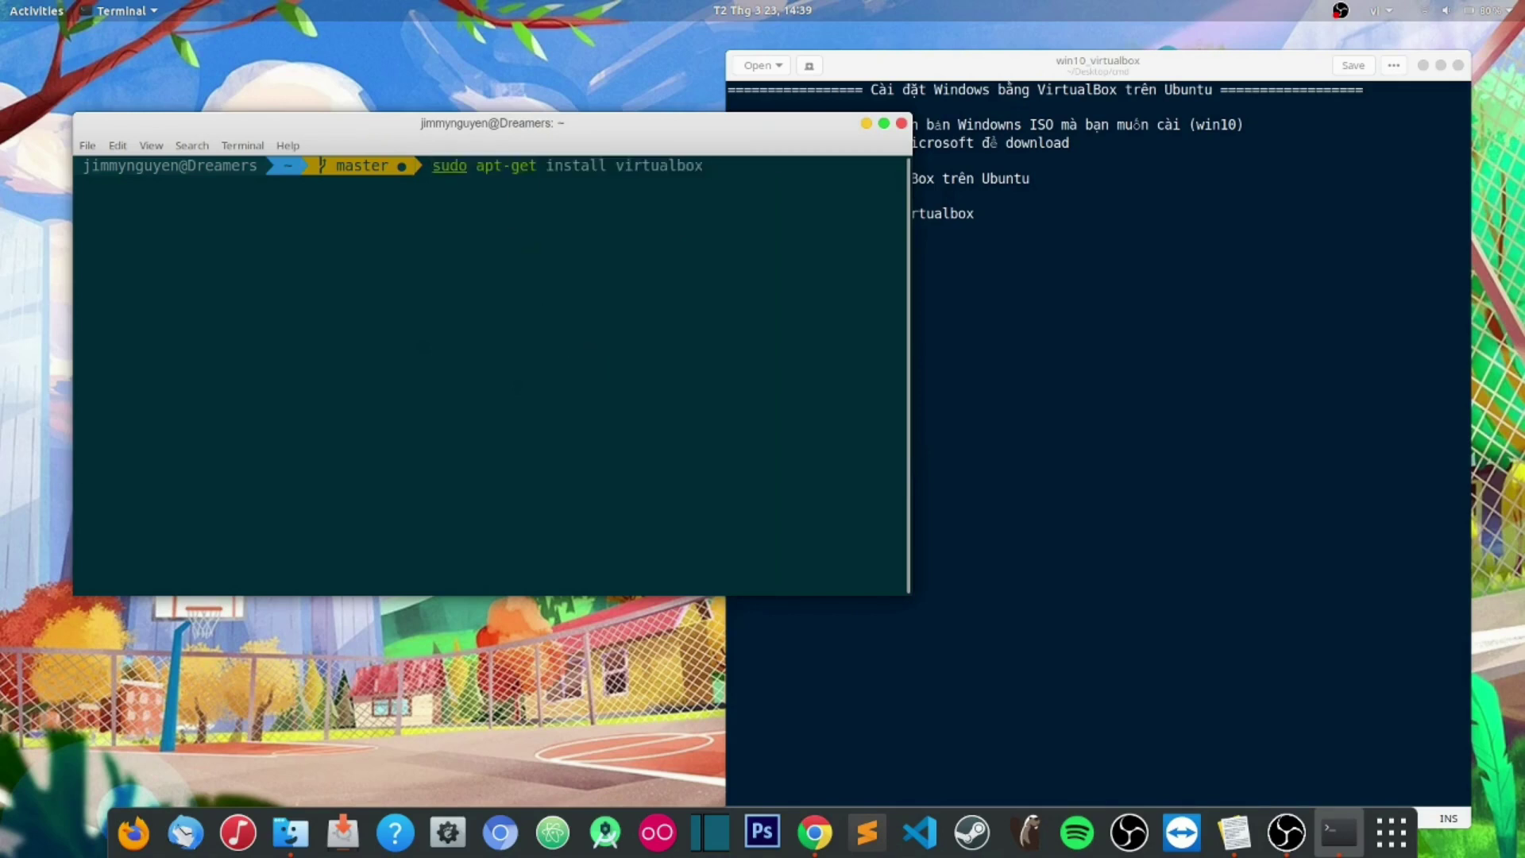
key("Return")
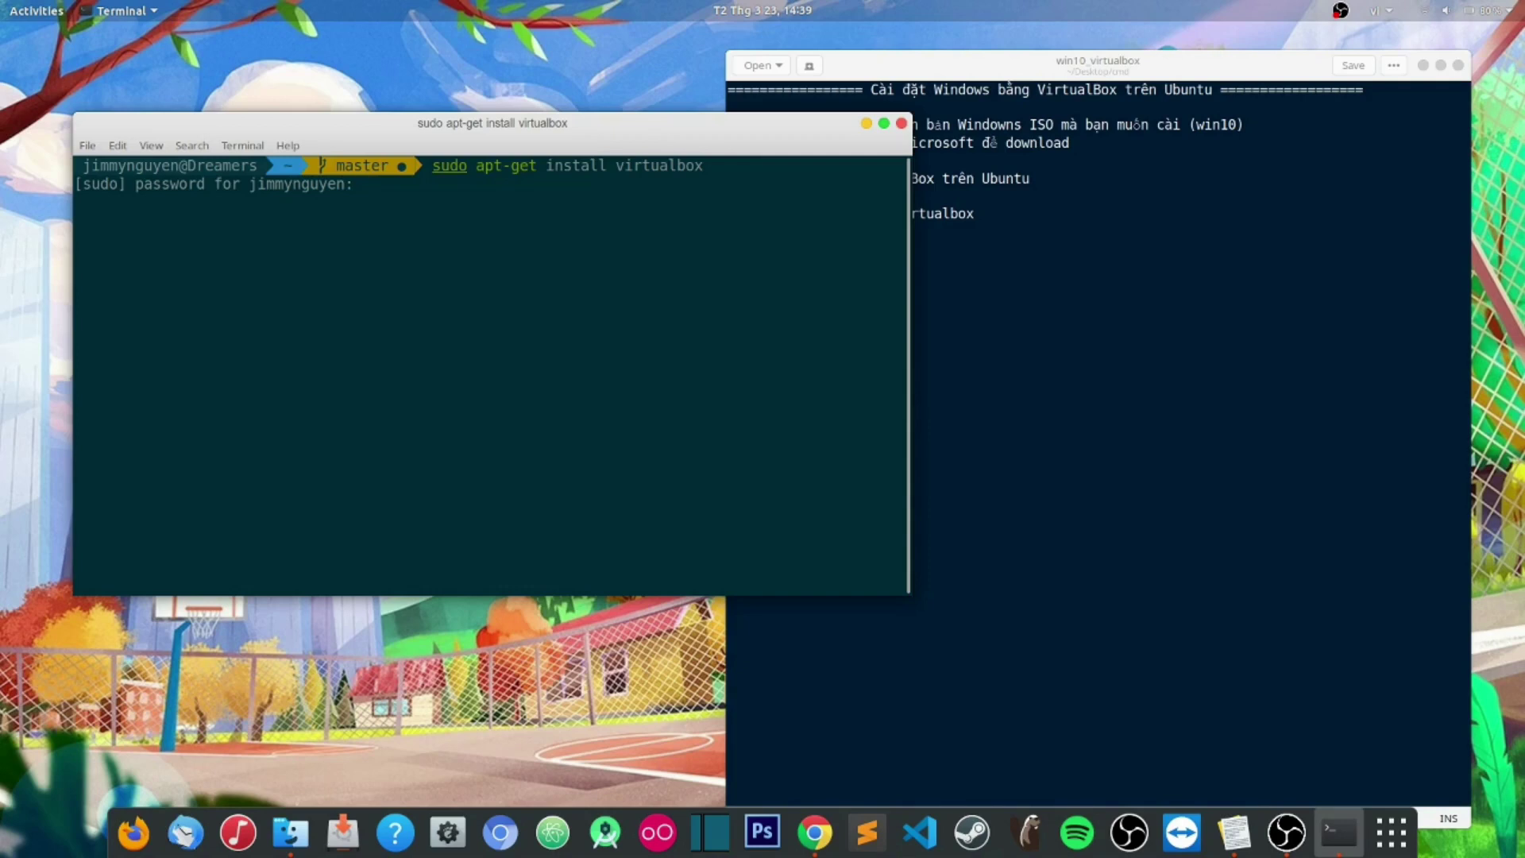
key("Return")
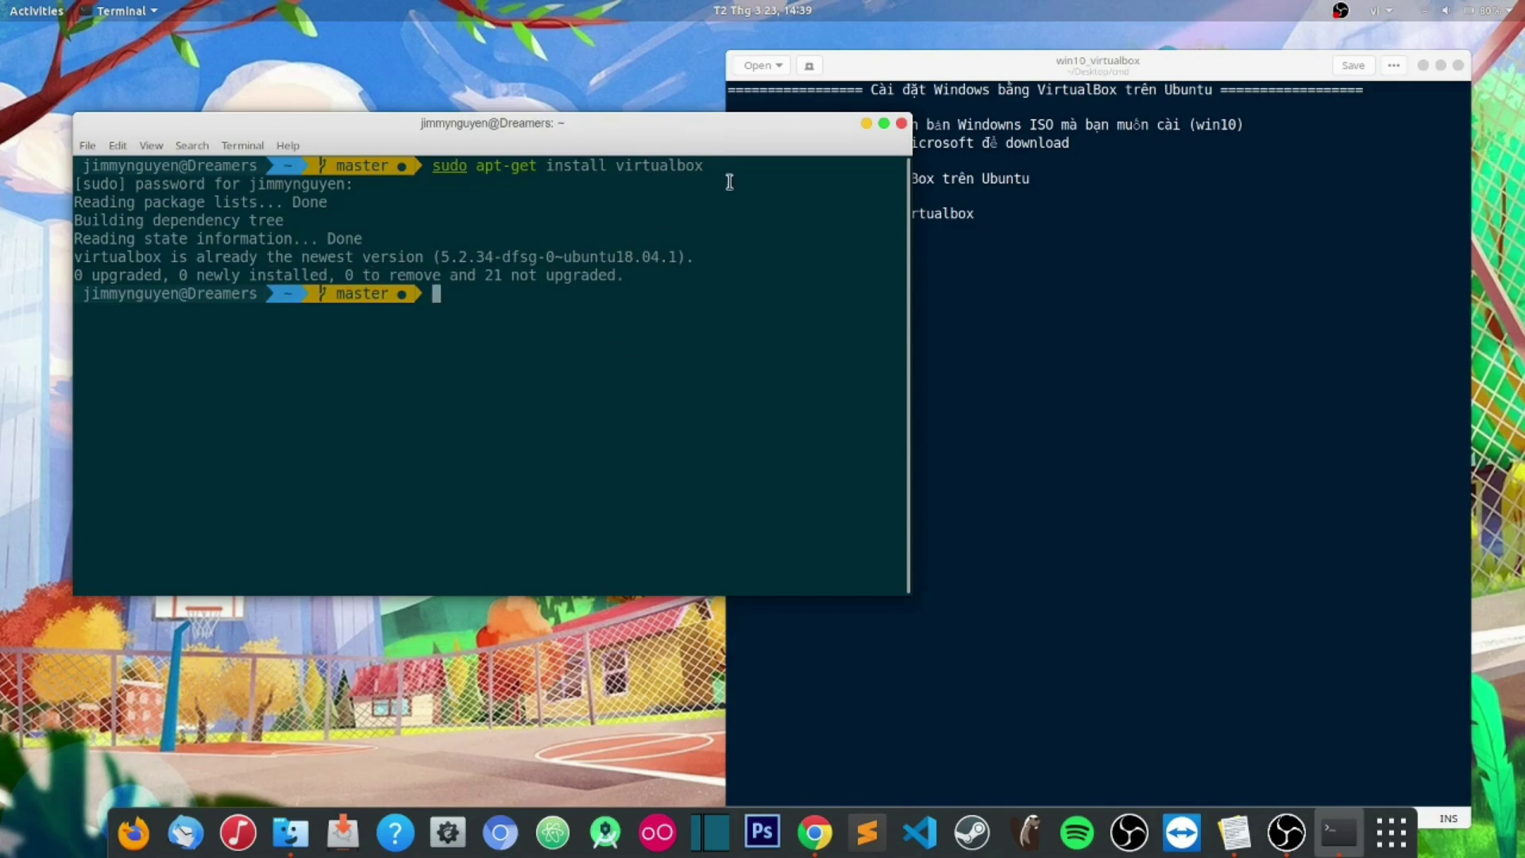
left_click(865, 124)
Step: Type 'Bắt đầu setup' after the 'Bước 3:' label in the notes
left_click(799, 249)
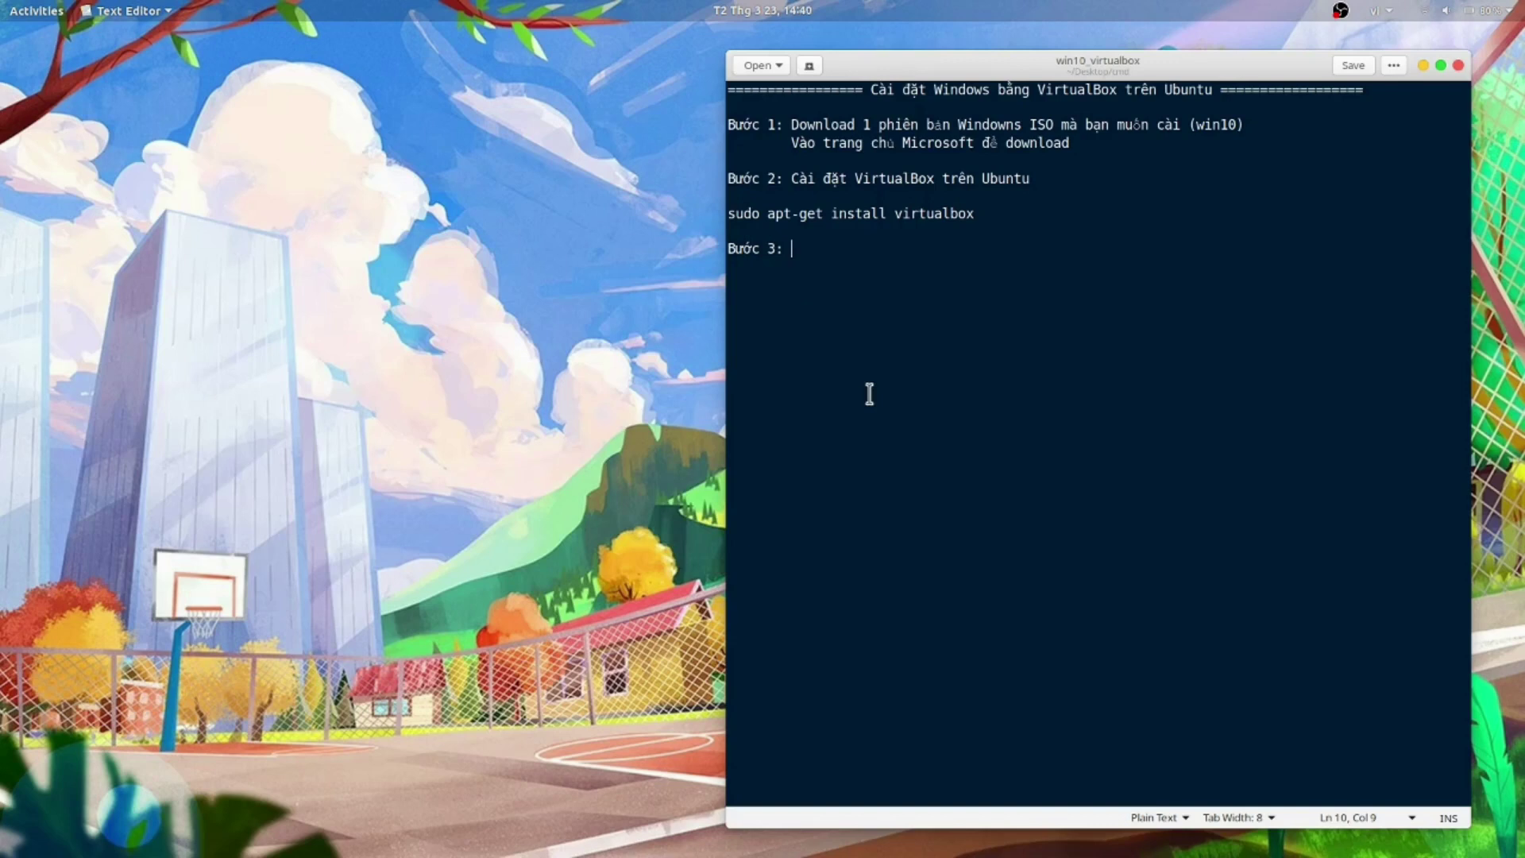
type("Bắt đầu set")
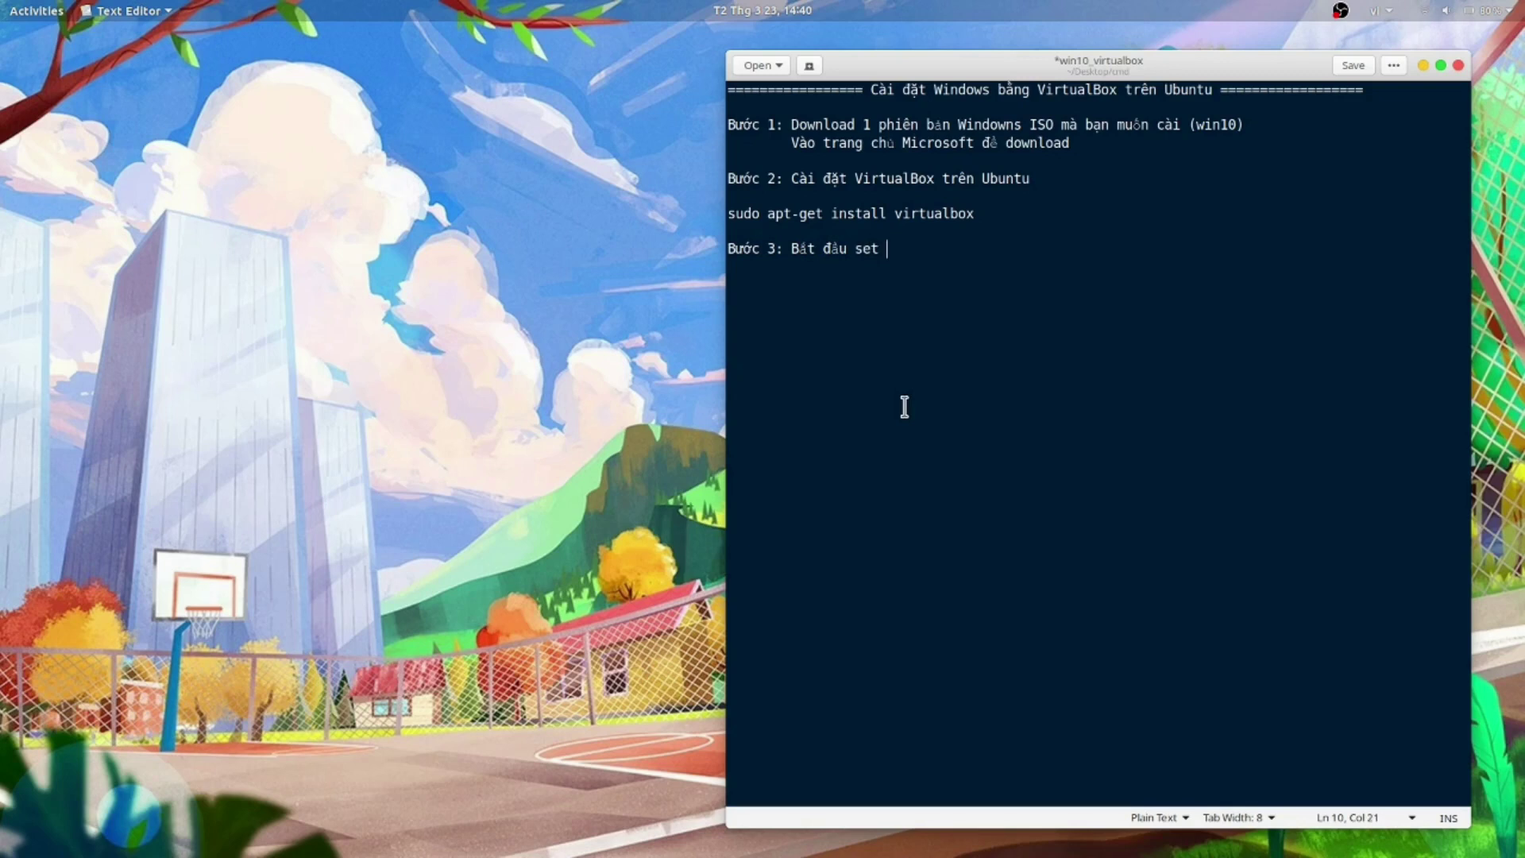
type("up")
Step: Minimise Text Editor and launch VirtualBox by searching 'vir' in Activities
left_click(1422, 67)
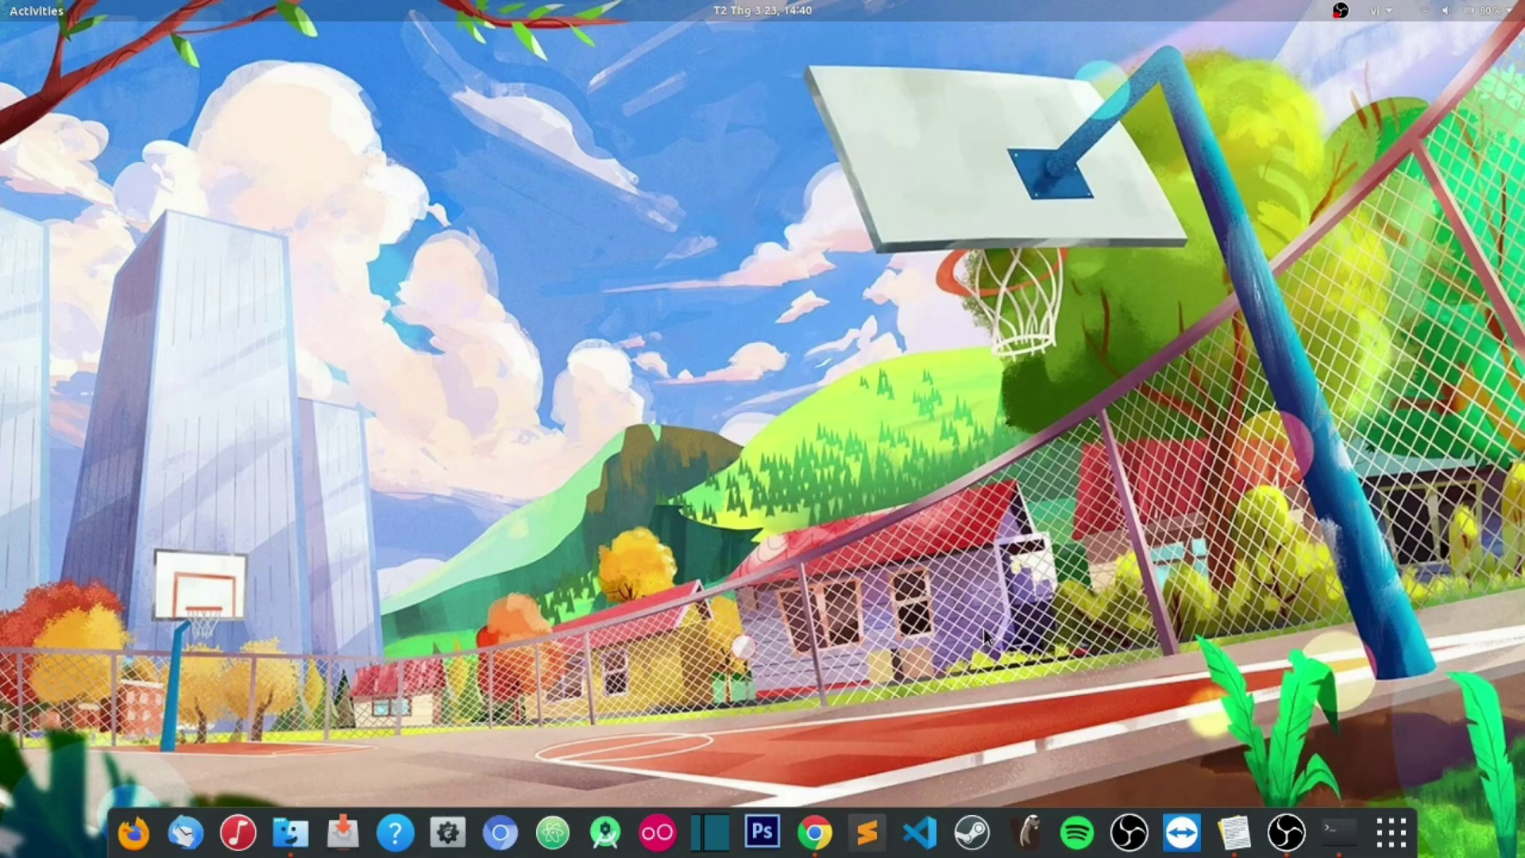
key("super")
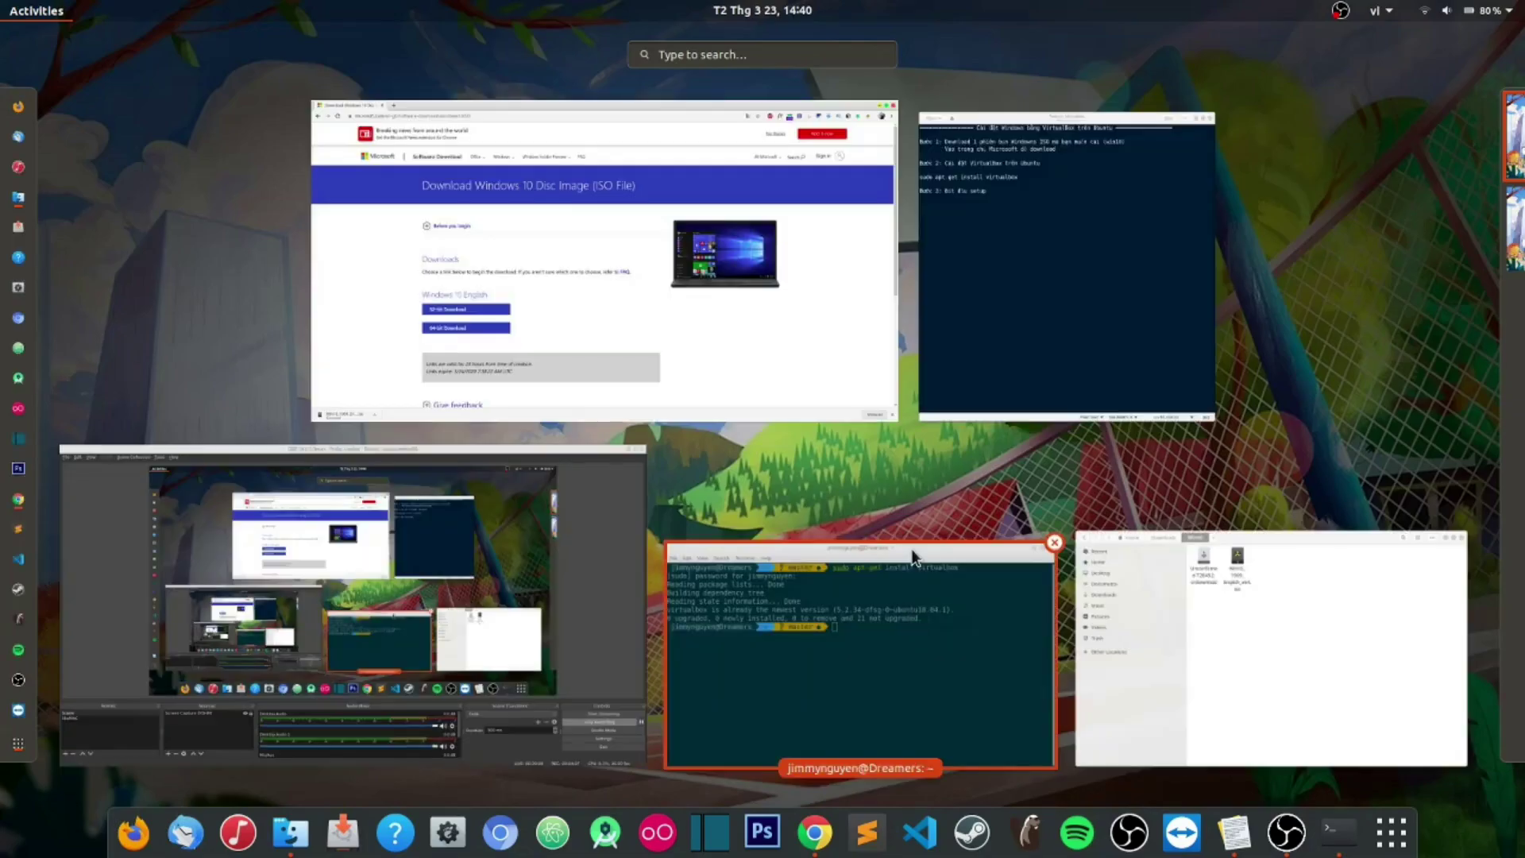
type("vir")
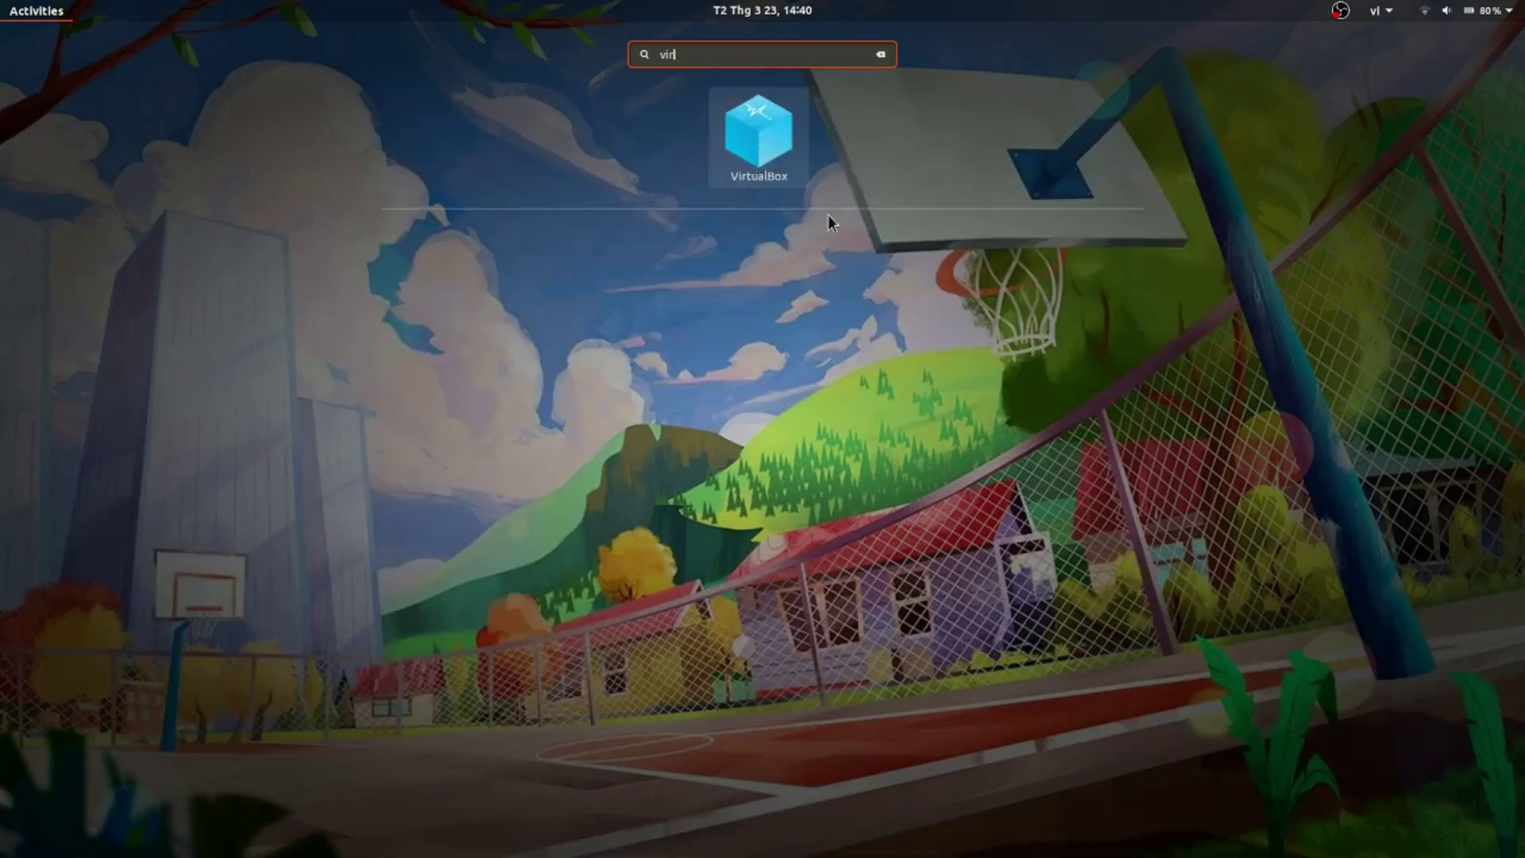
left_click(765, 144)
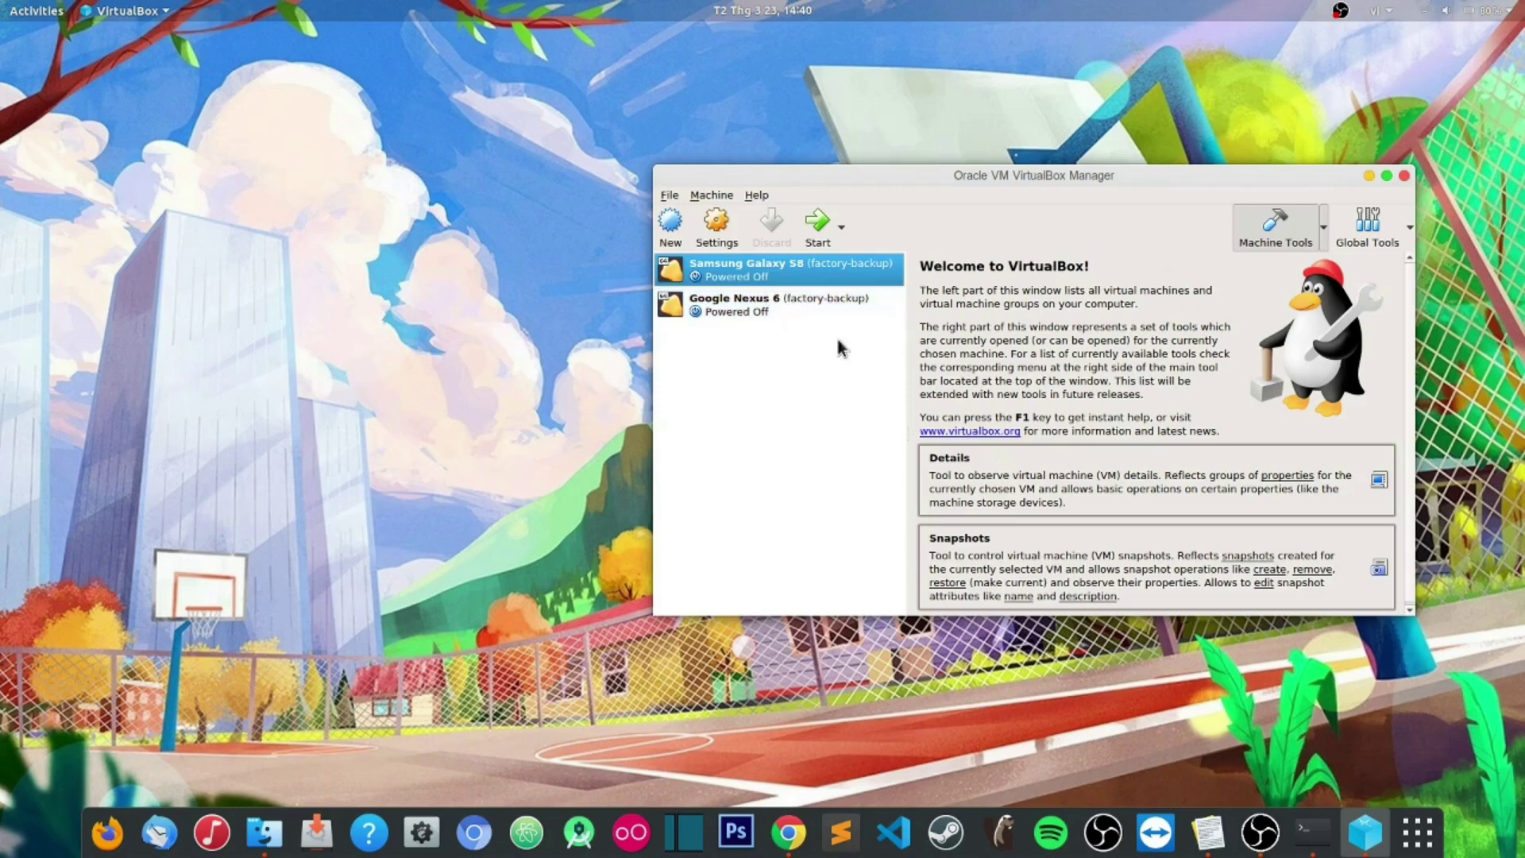
Step: Create a new VM named 'Windows 10 Dreamers' with version Windows 10 (64-bit)
left_click(671, 232)
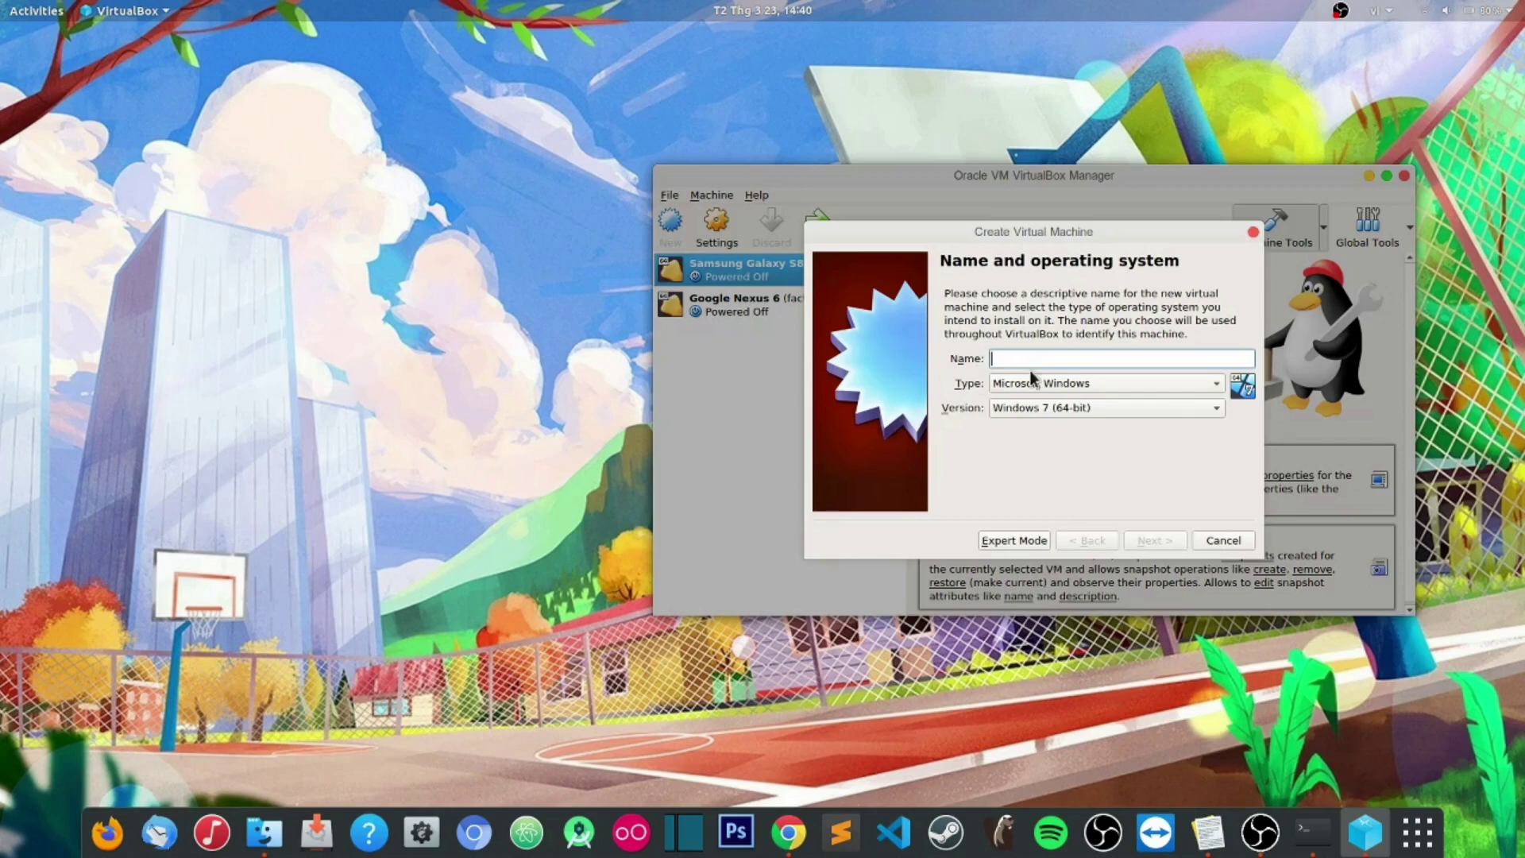
type("Windows")
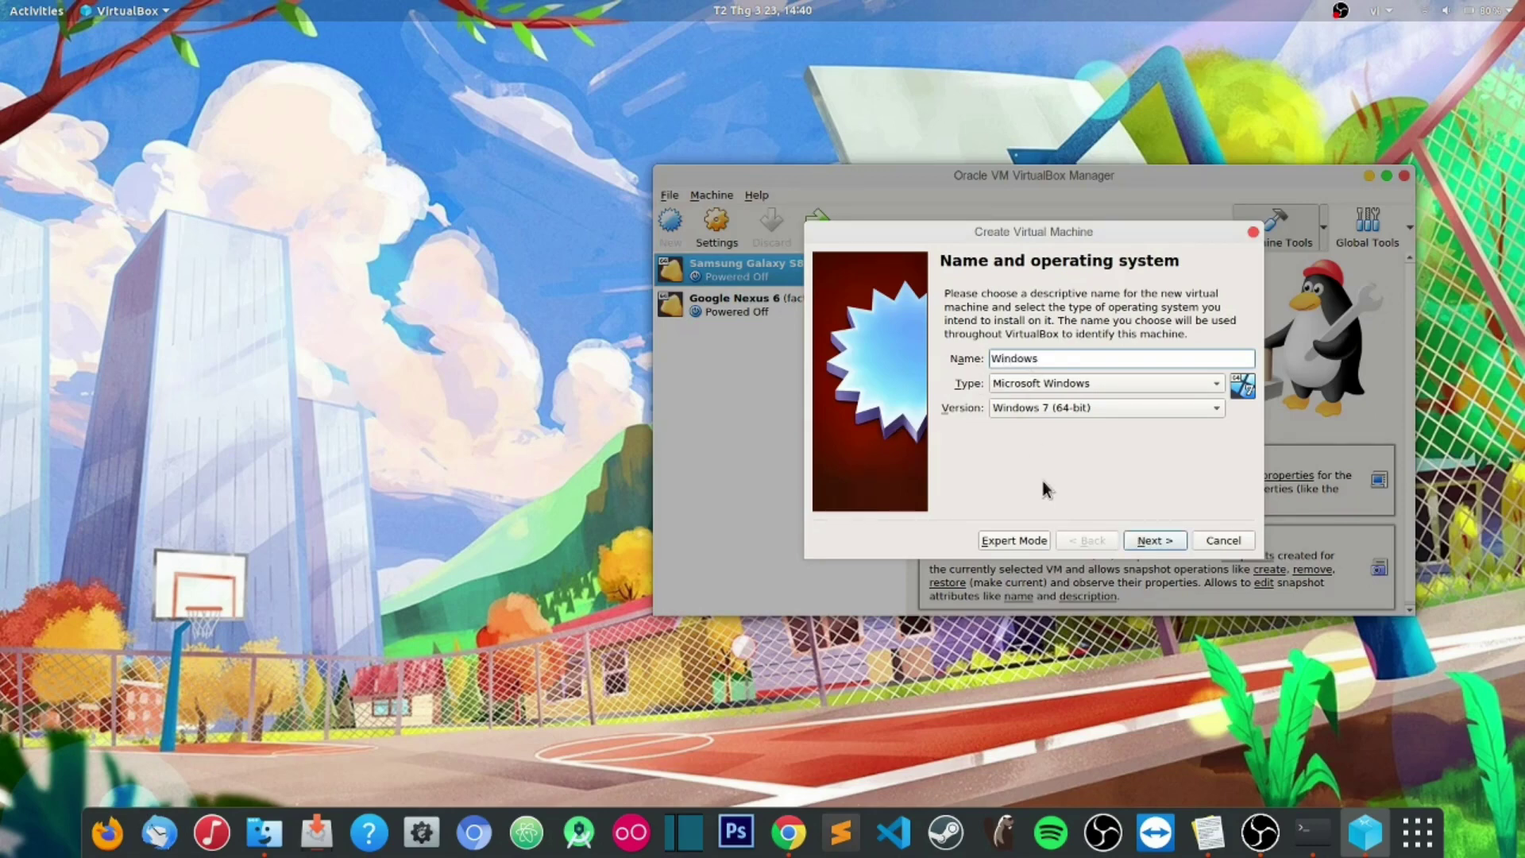
type(" 10 Dreamers")
left_click(1074, 407)
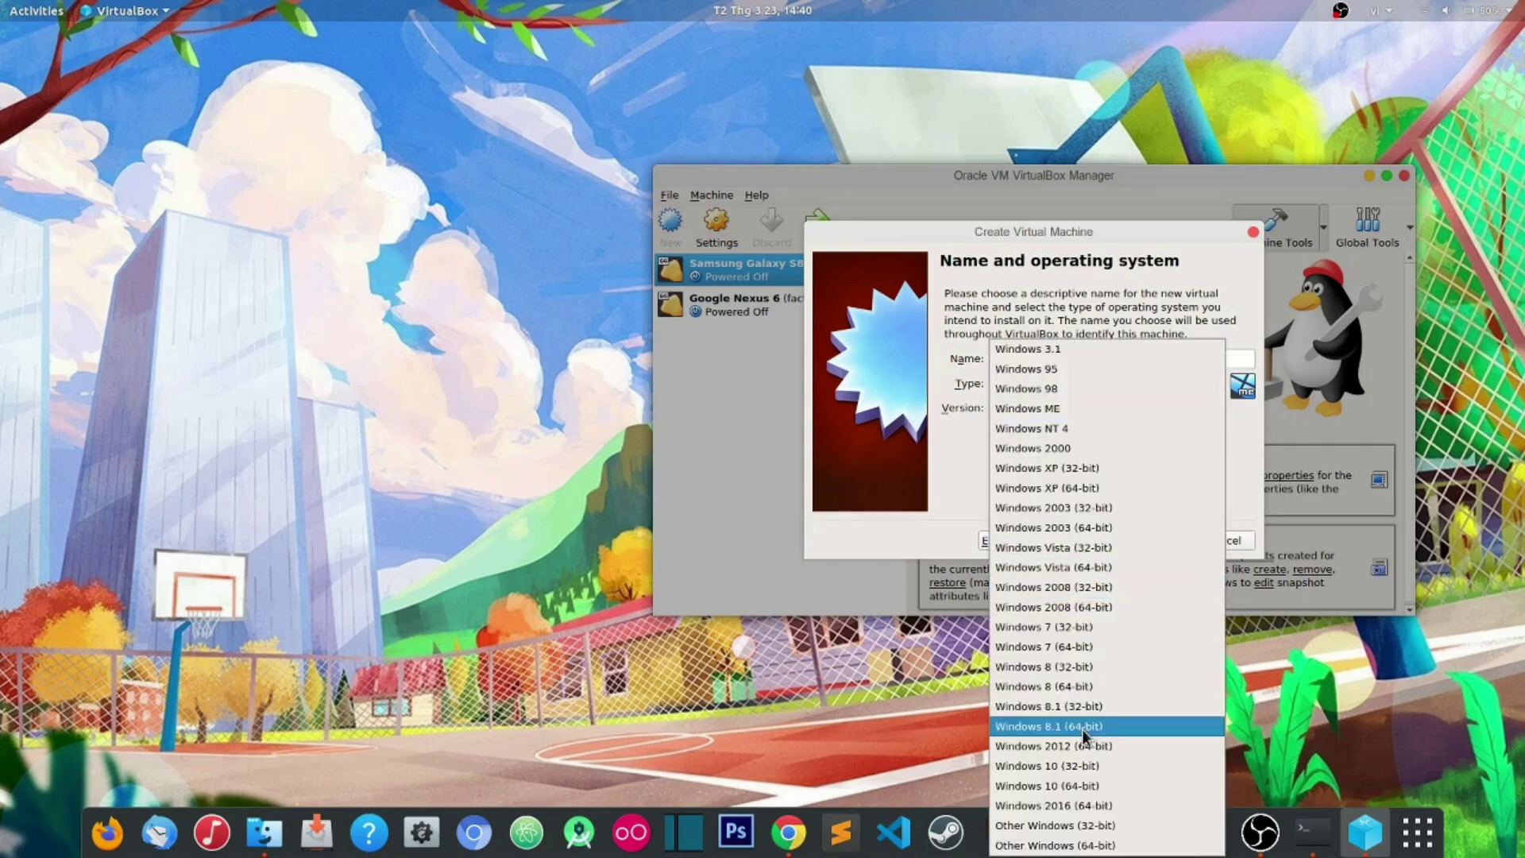
left_click(1104, 786)
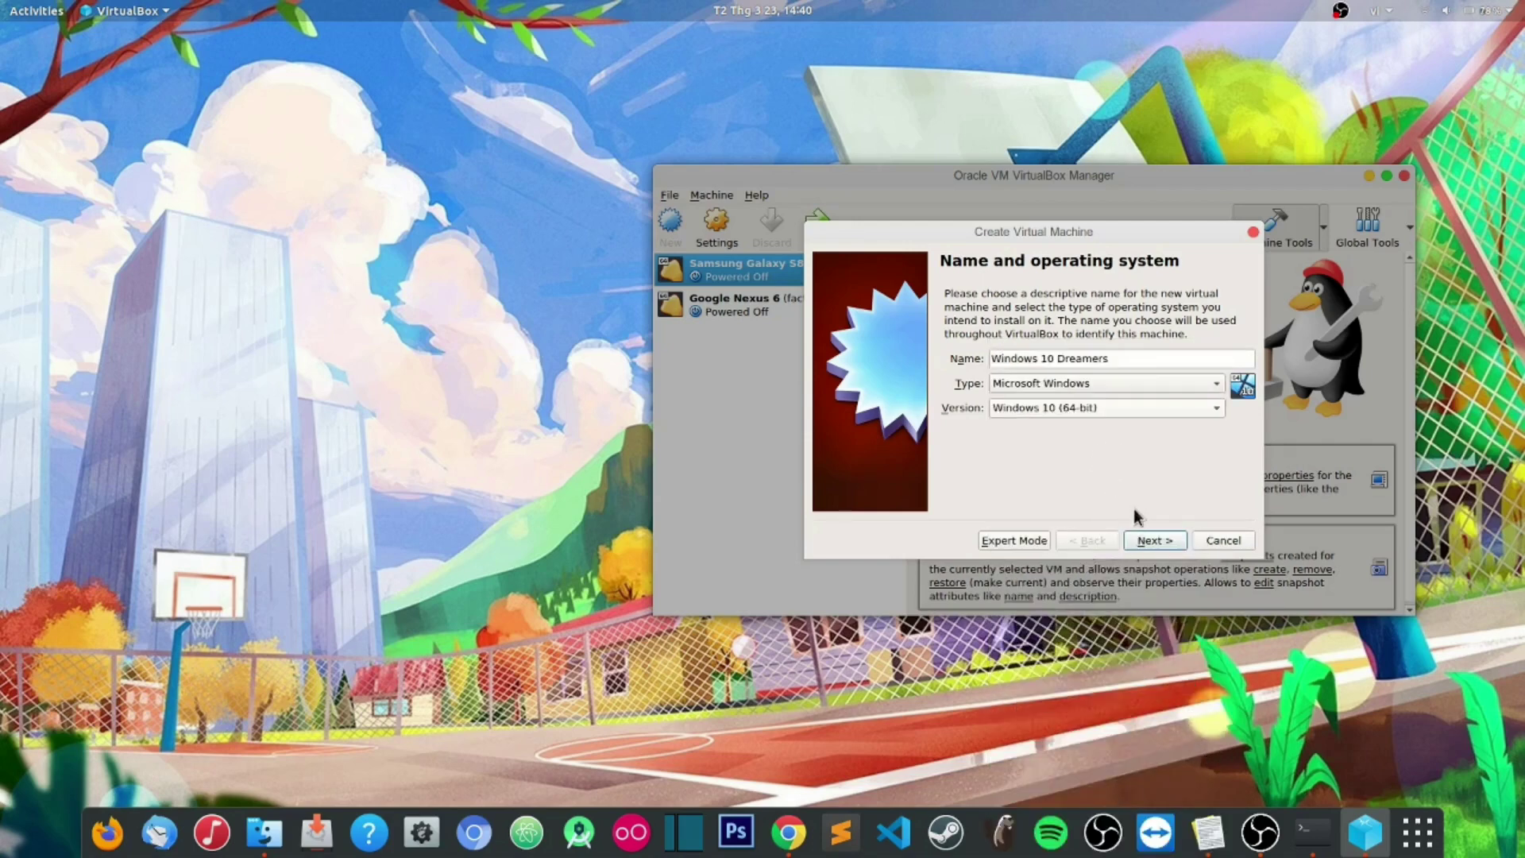
left_click(1147, 541)
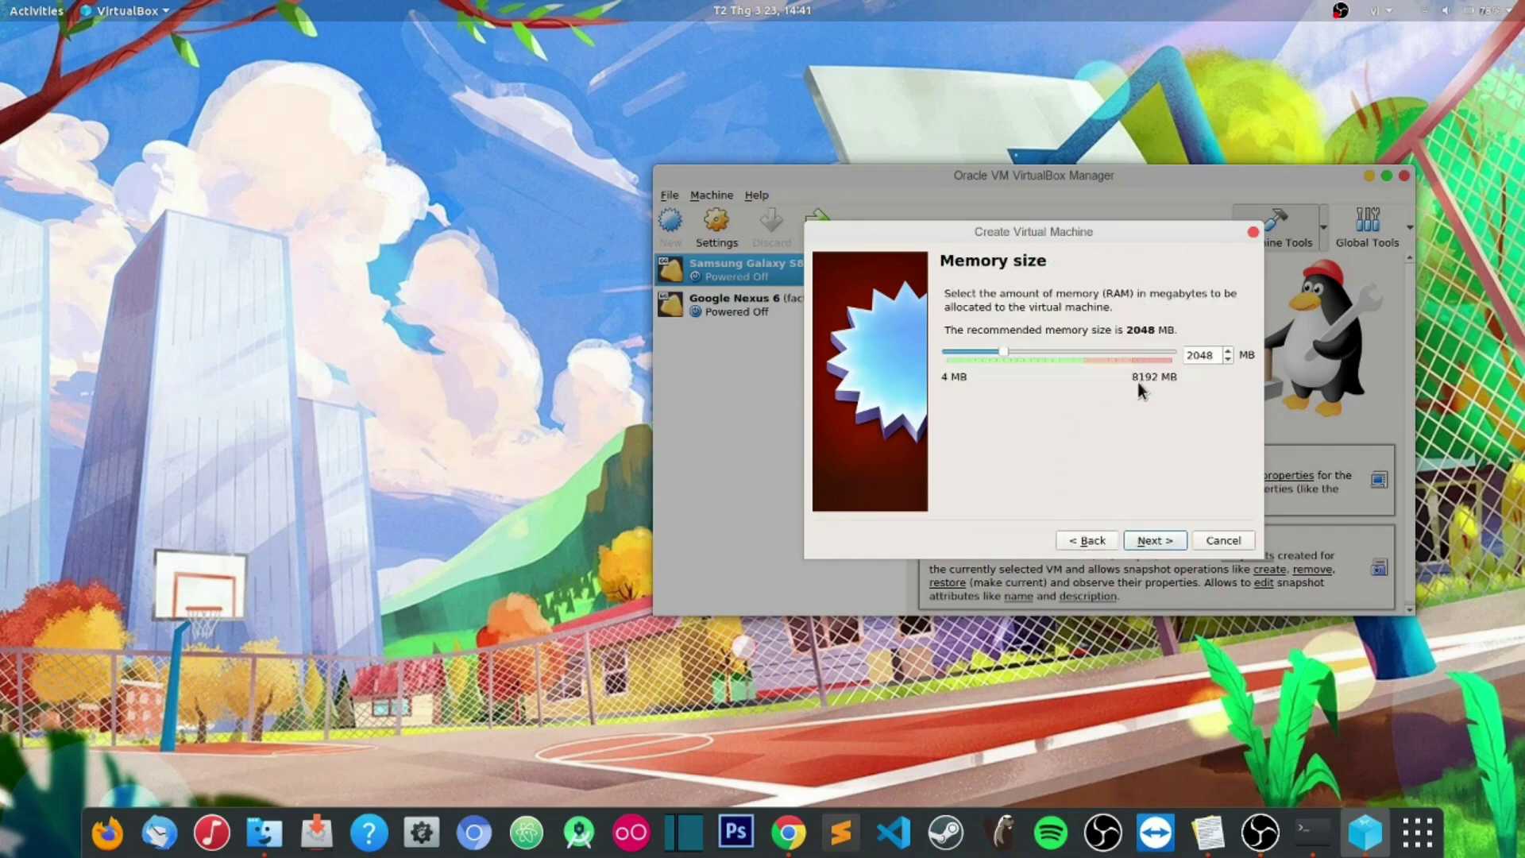
Step: Set the virtual machine's memory to 4096 MB
double_click(1196, 359)
type("4096")
left_click(1162, 542)
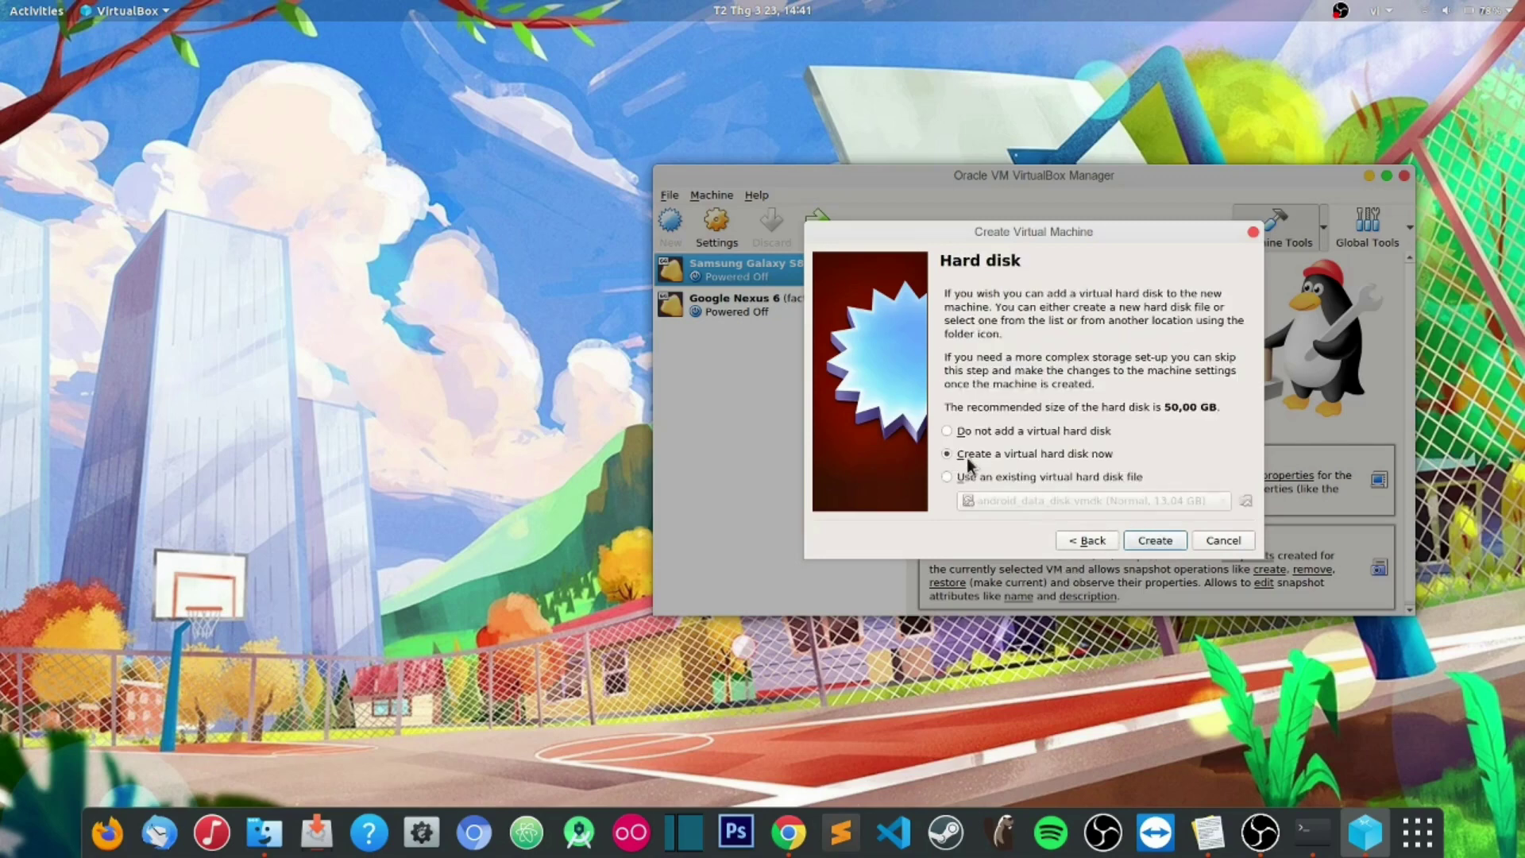
Step: Create a dynamically allocated 50.00 GB VDI hard disk to finish the machine
left_click(1152, 541)
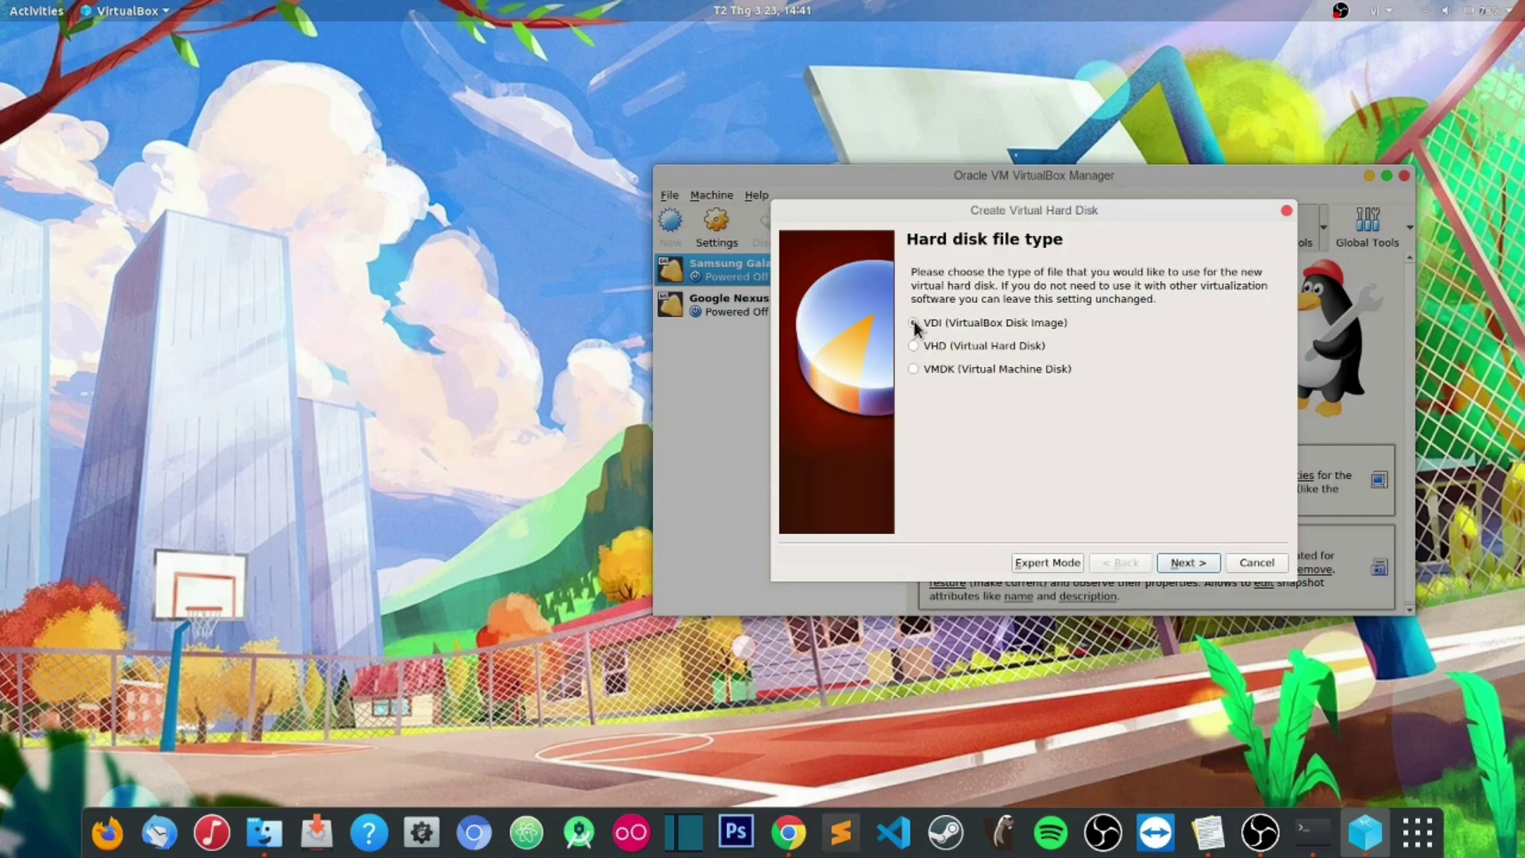
left_click(1184, 563)
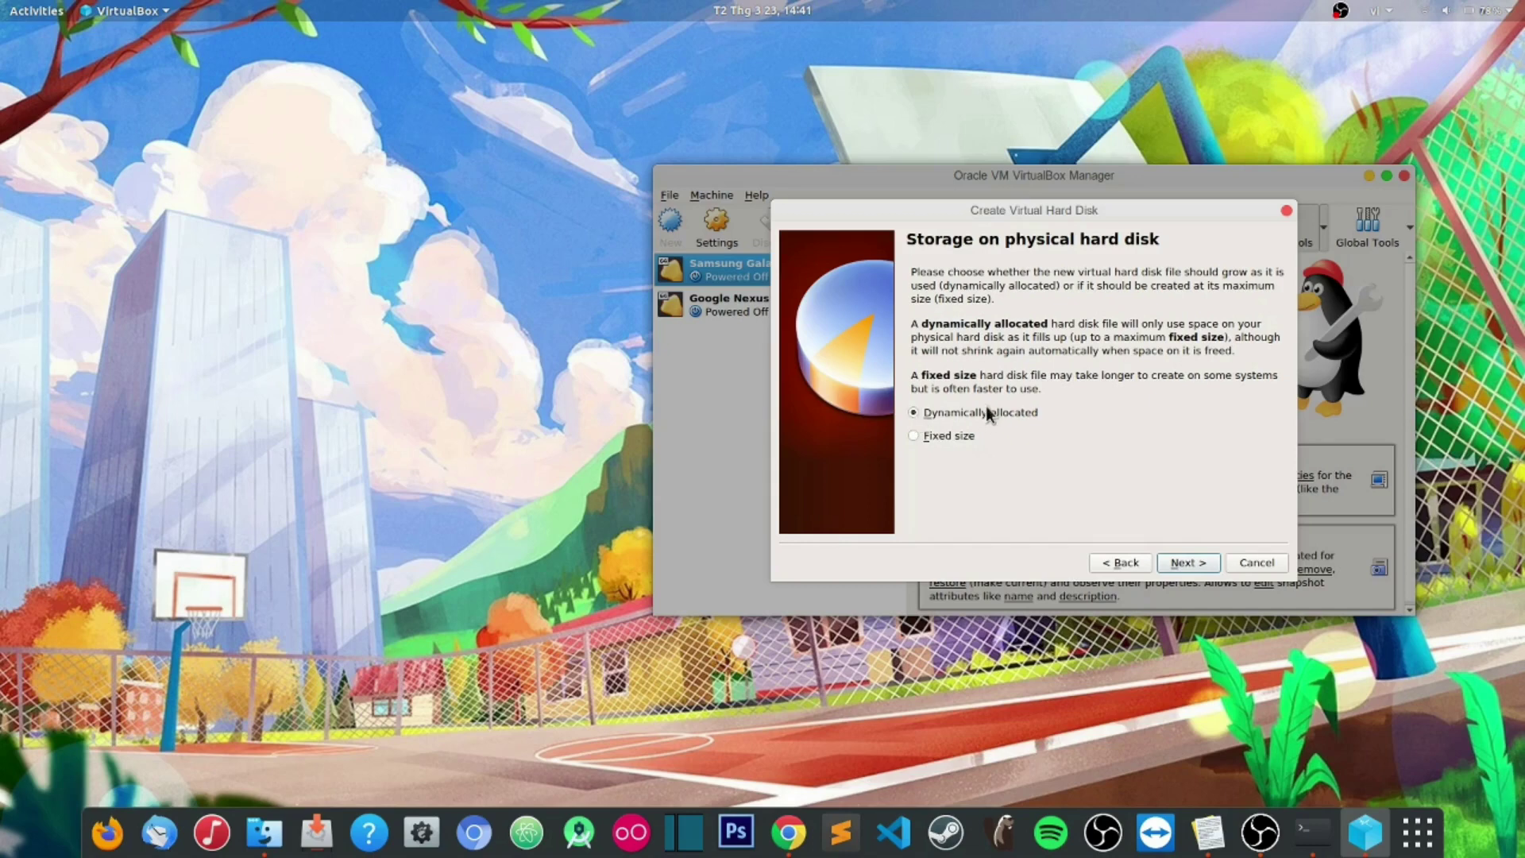
left_click(1182, 564)
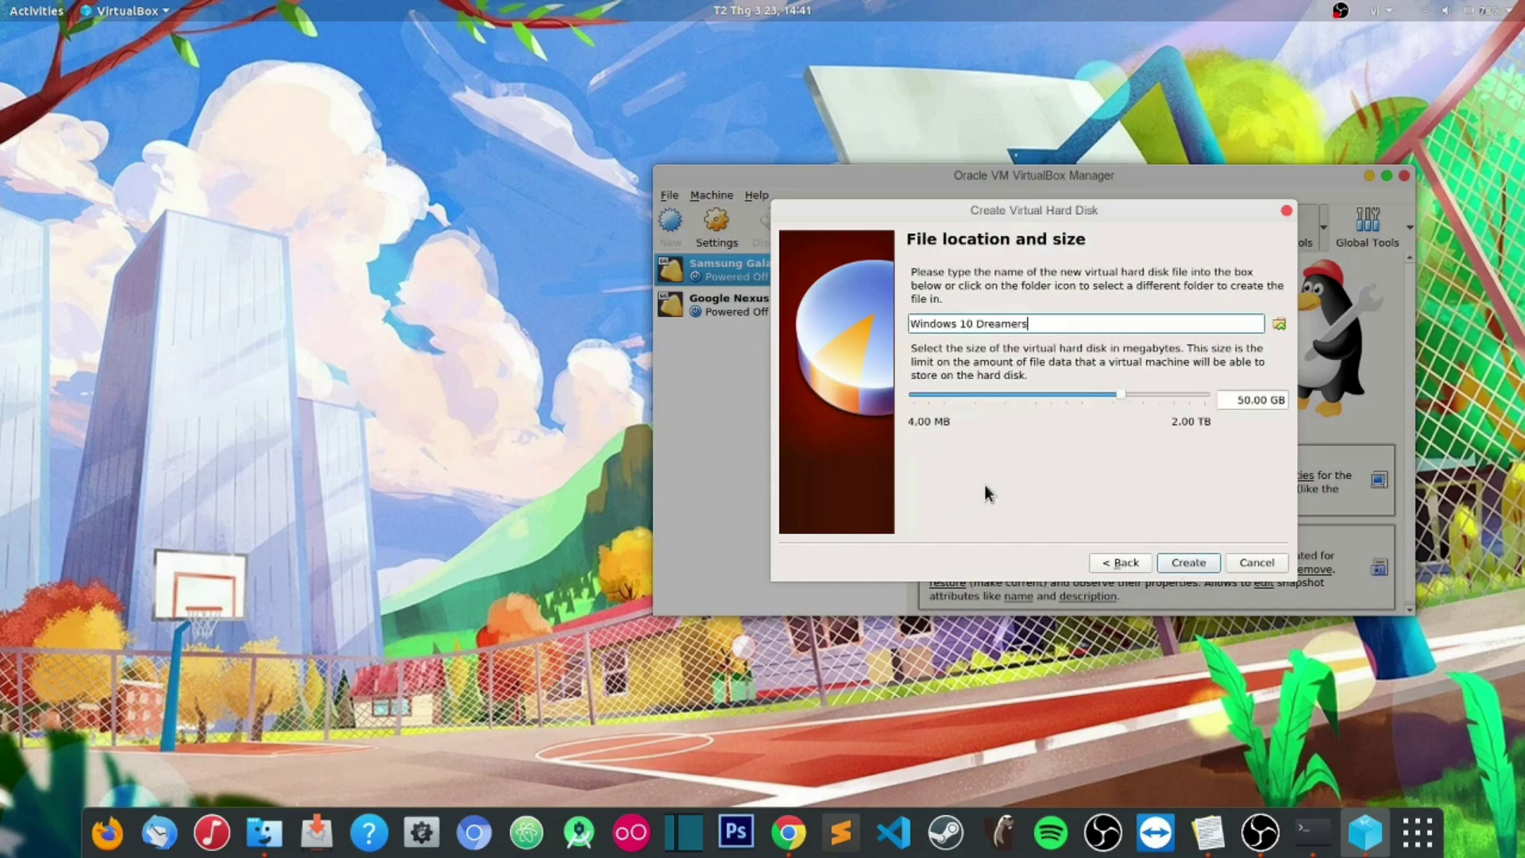
left_click(1236, 401)
triple_click(1236, 400)
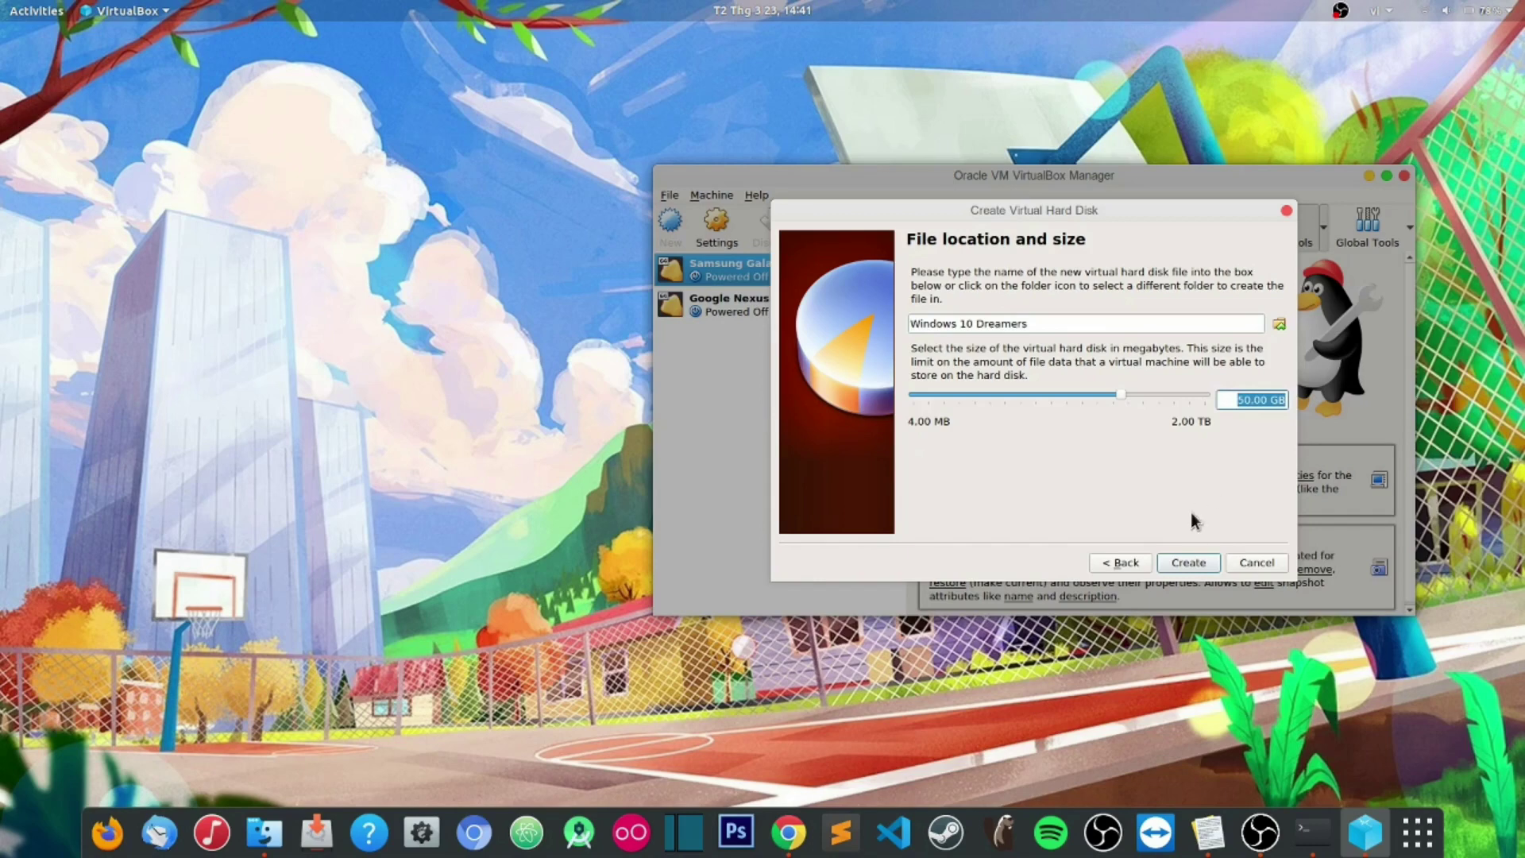
left_click(1188, 563)
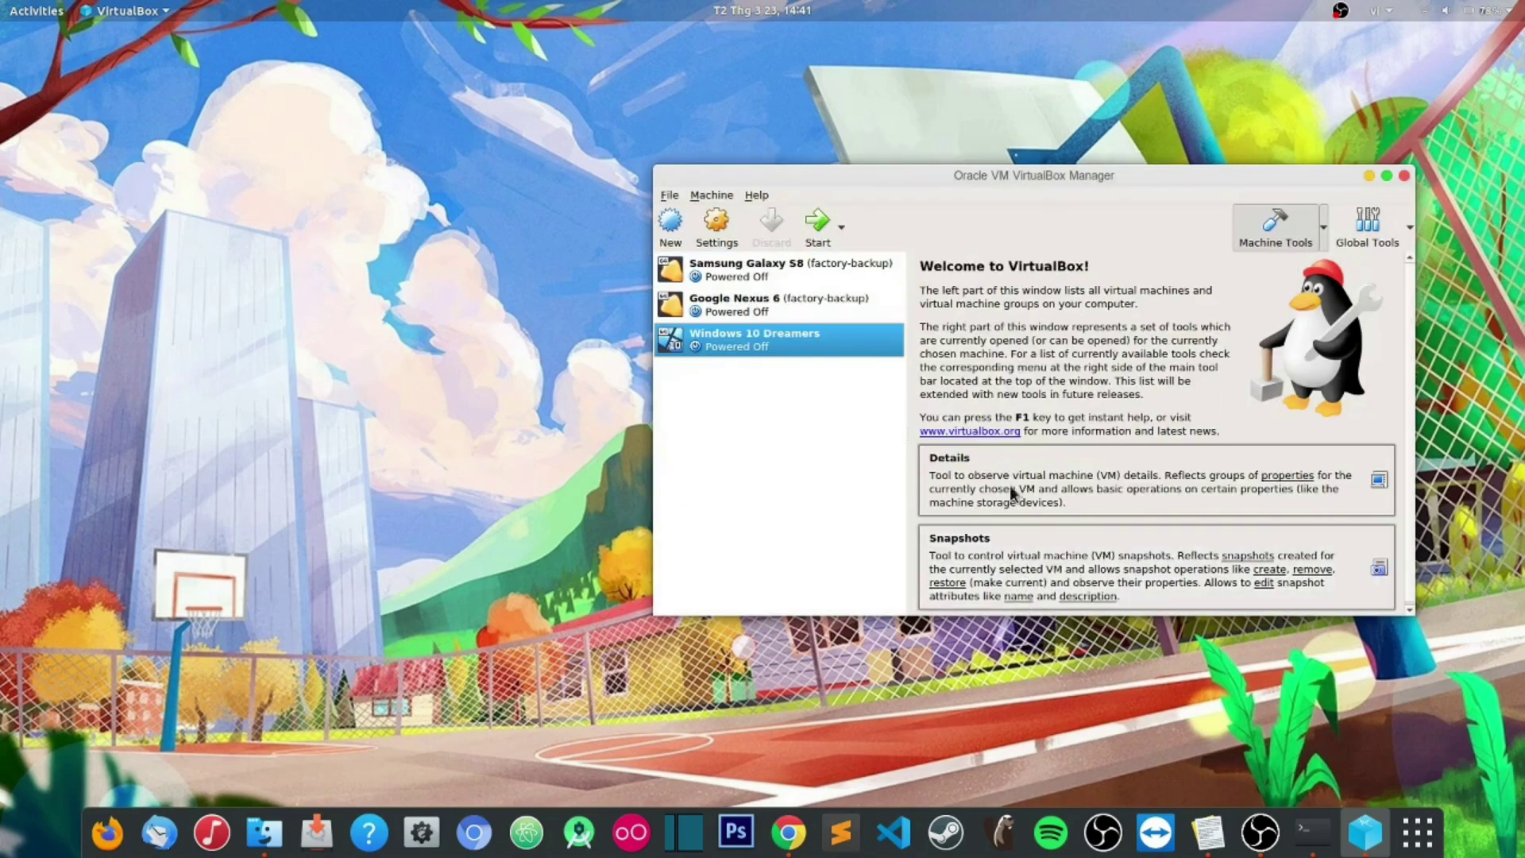
Step: Open Windows 10 Dreamers' settings and review General's Advanced tab before returning to Basic
left_click_drag(998, 172, 833, 172)
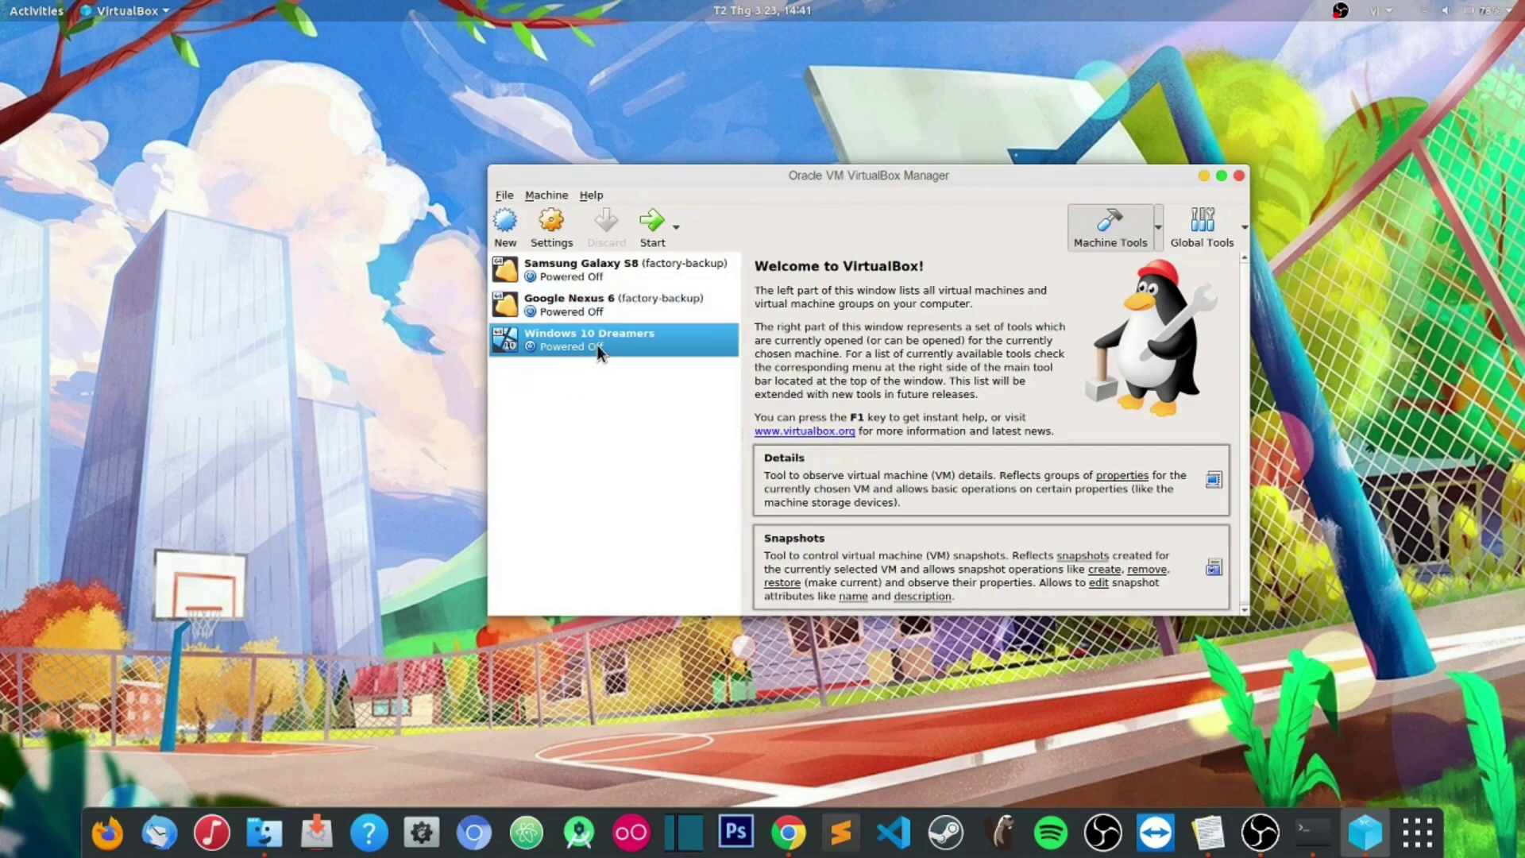
left_click(561, 236)
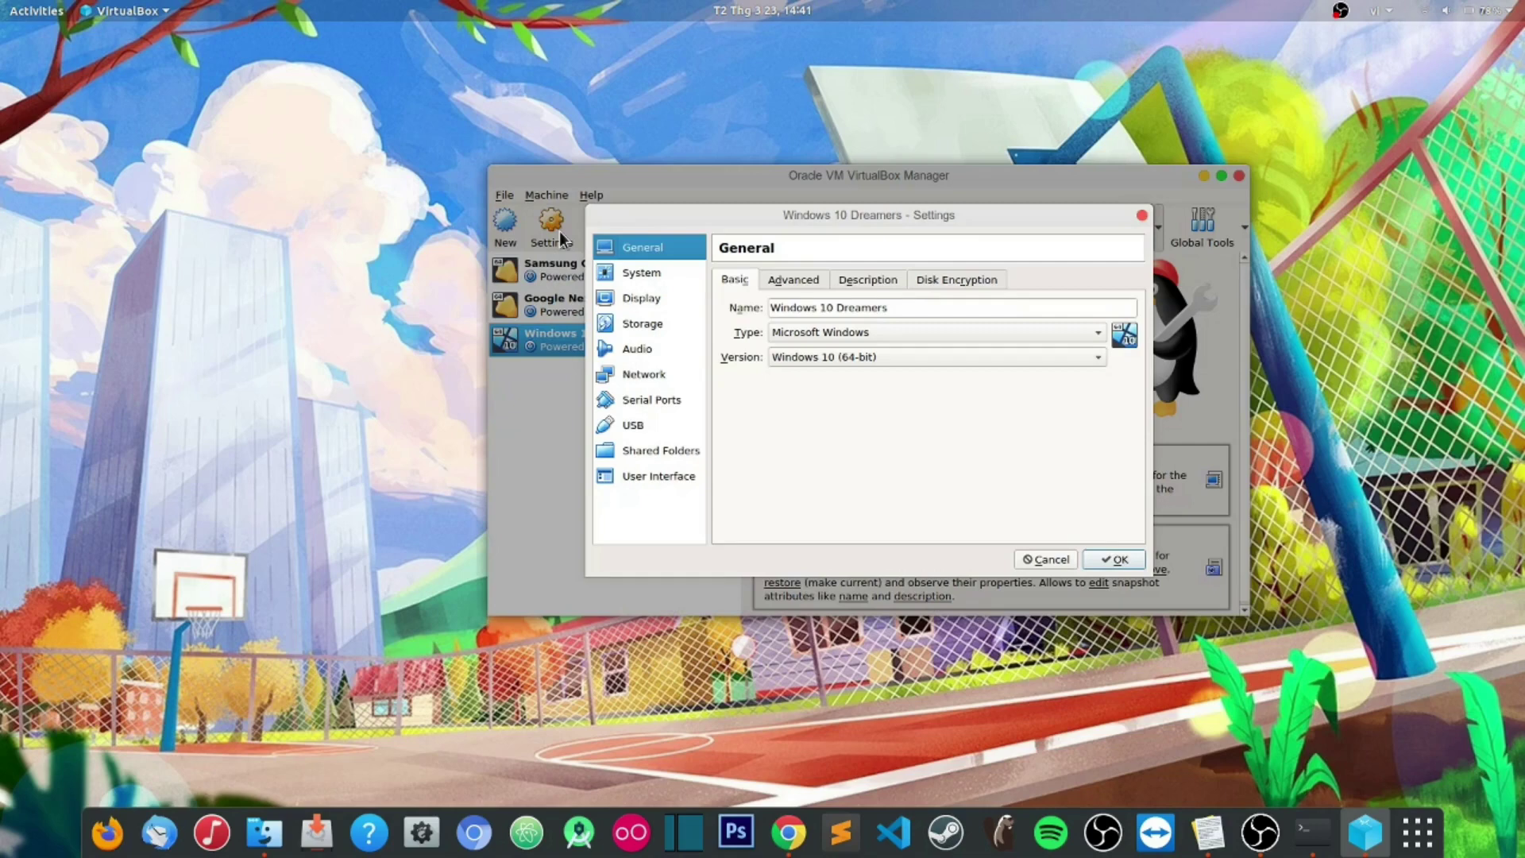
left_click(793, 284)
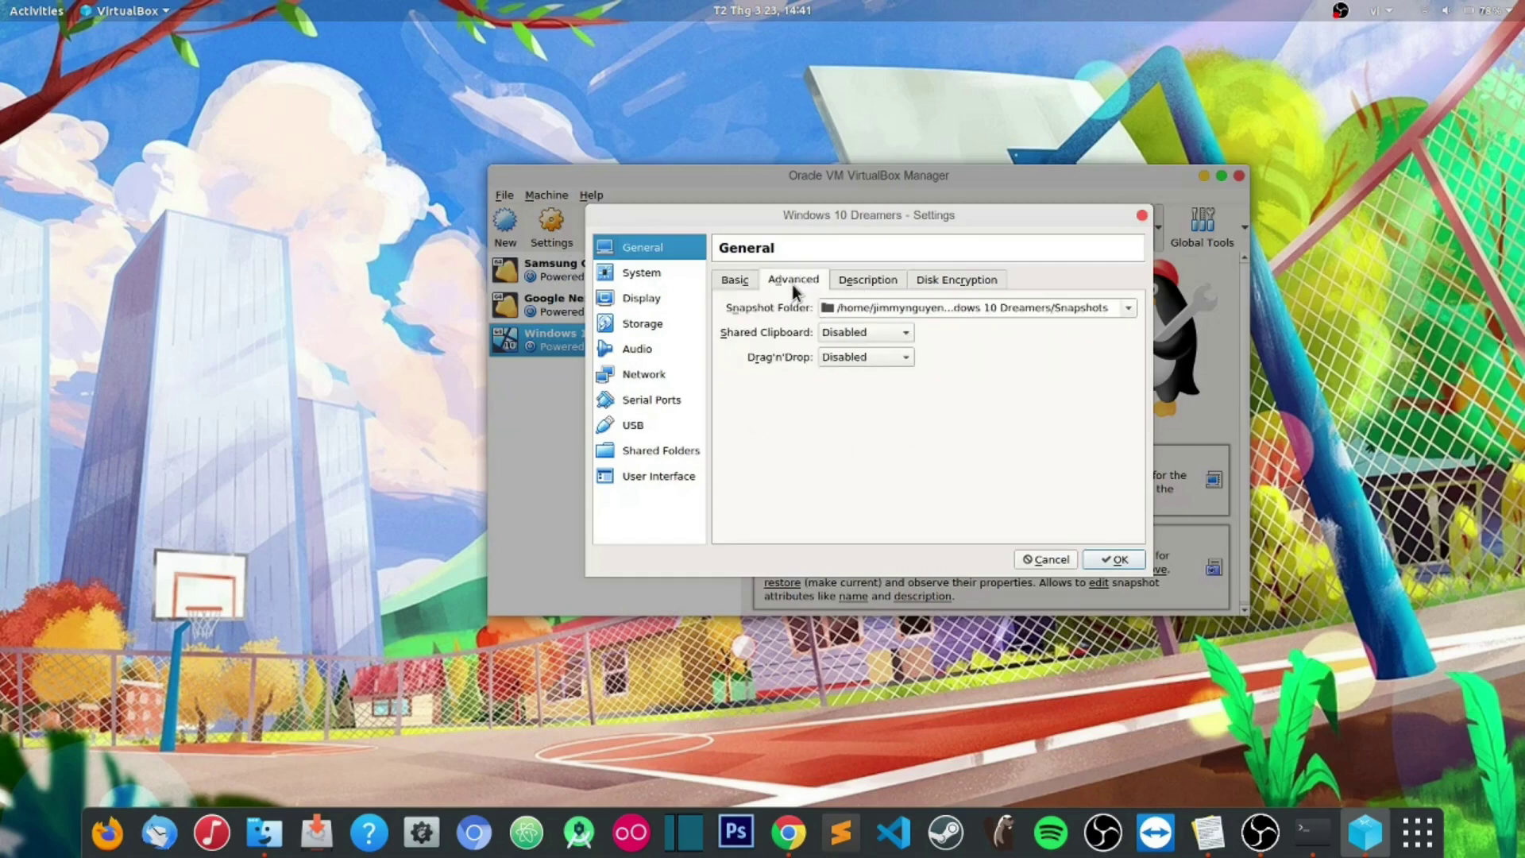
left_click(736, 281)
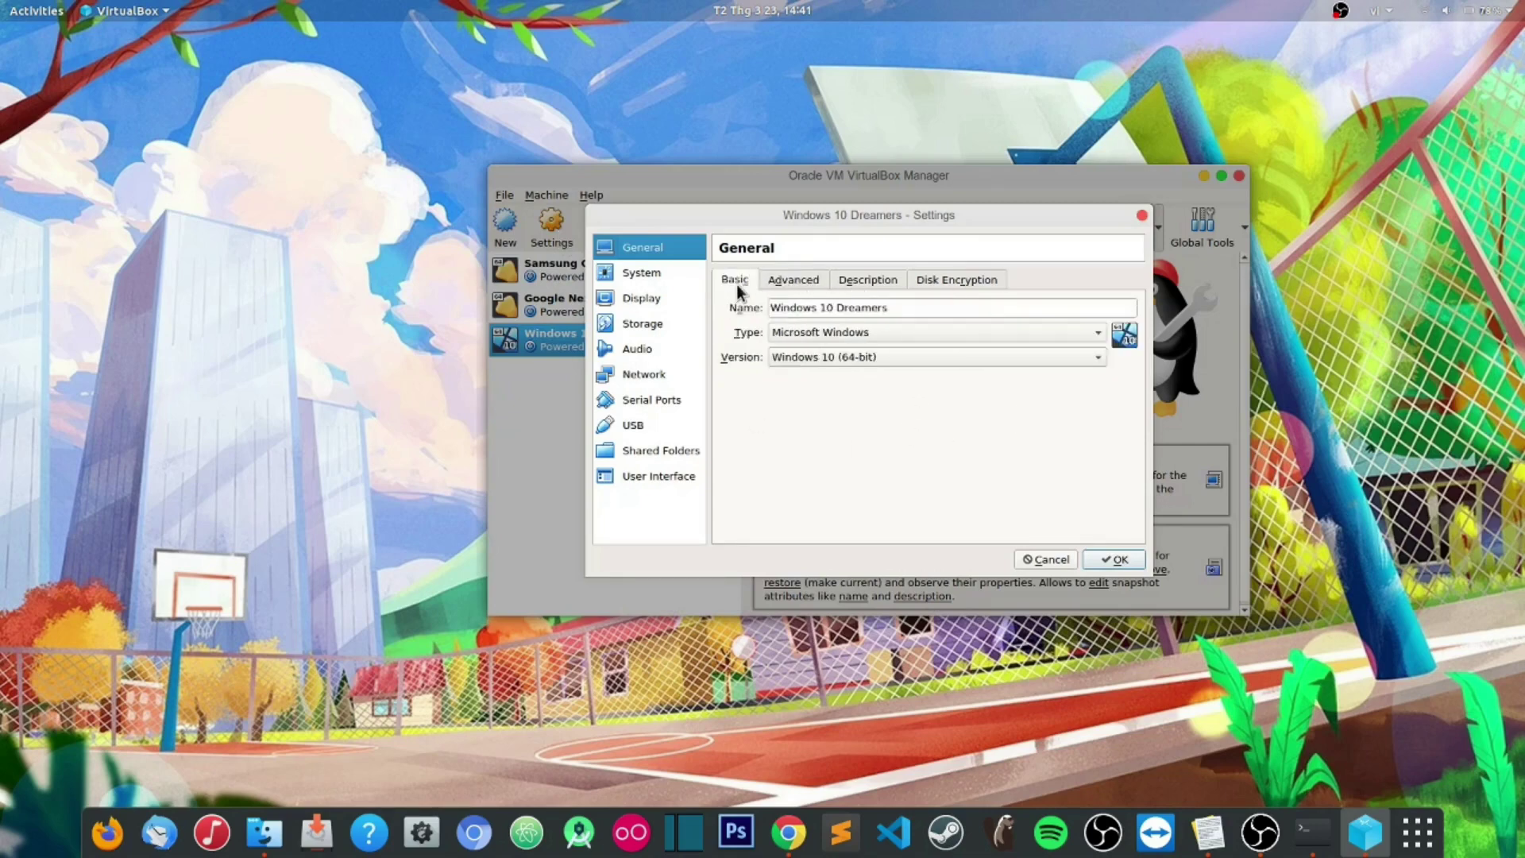
Step: In Storage, add an IDE controller with an optical drive holding the Win10_1909_English_x64 ISO, then save
left_click(641, 328)
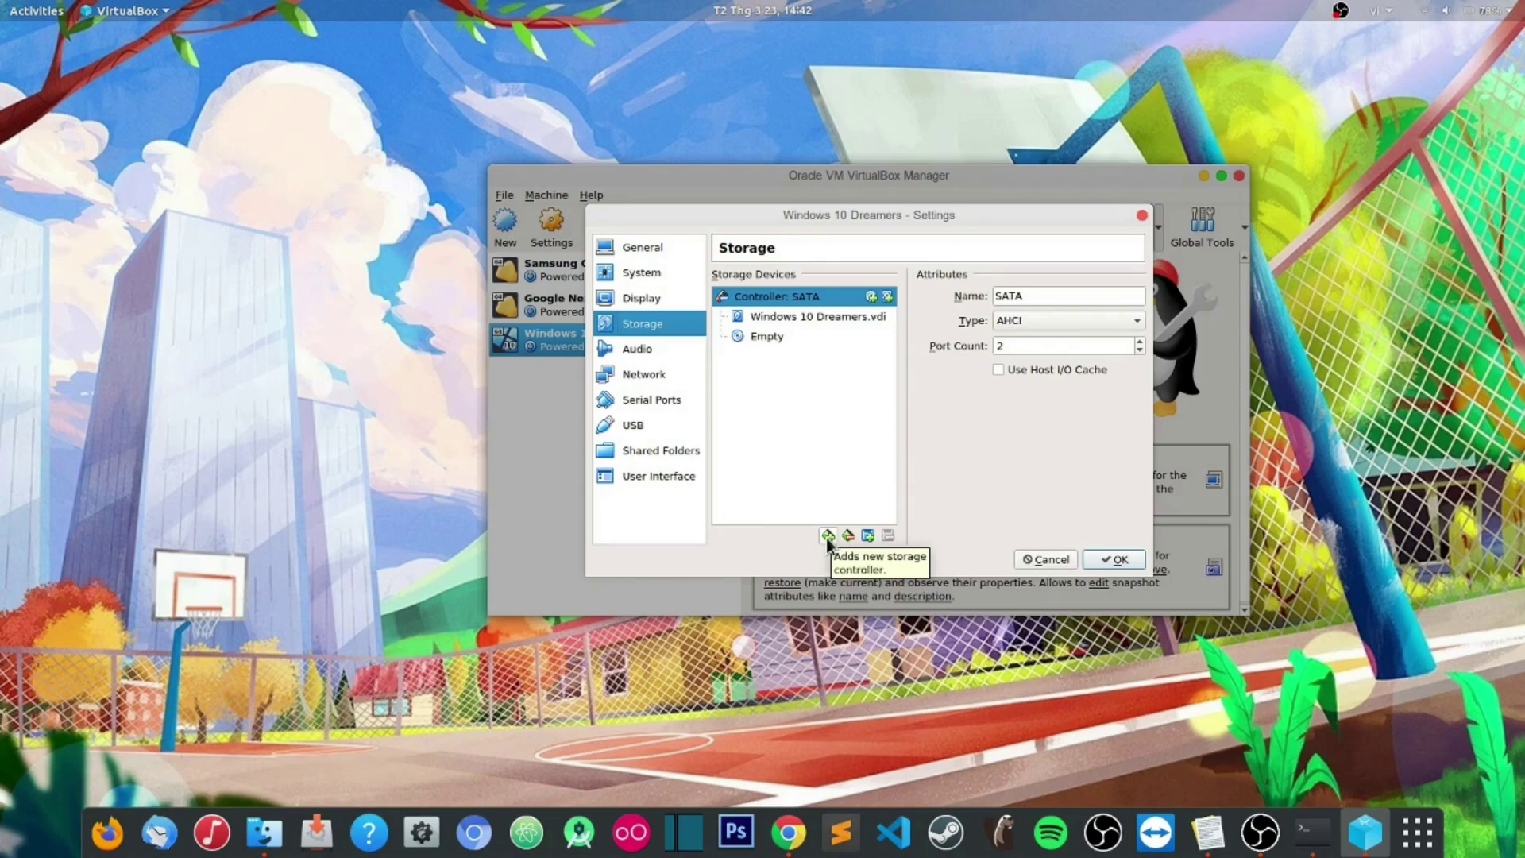
left_click(826, 535)
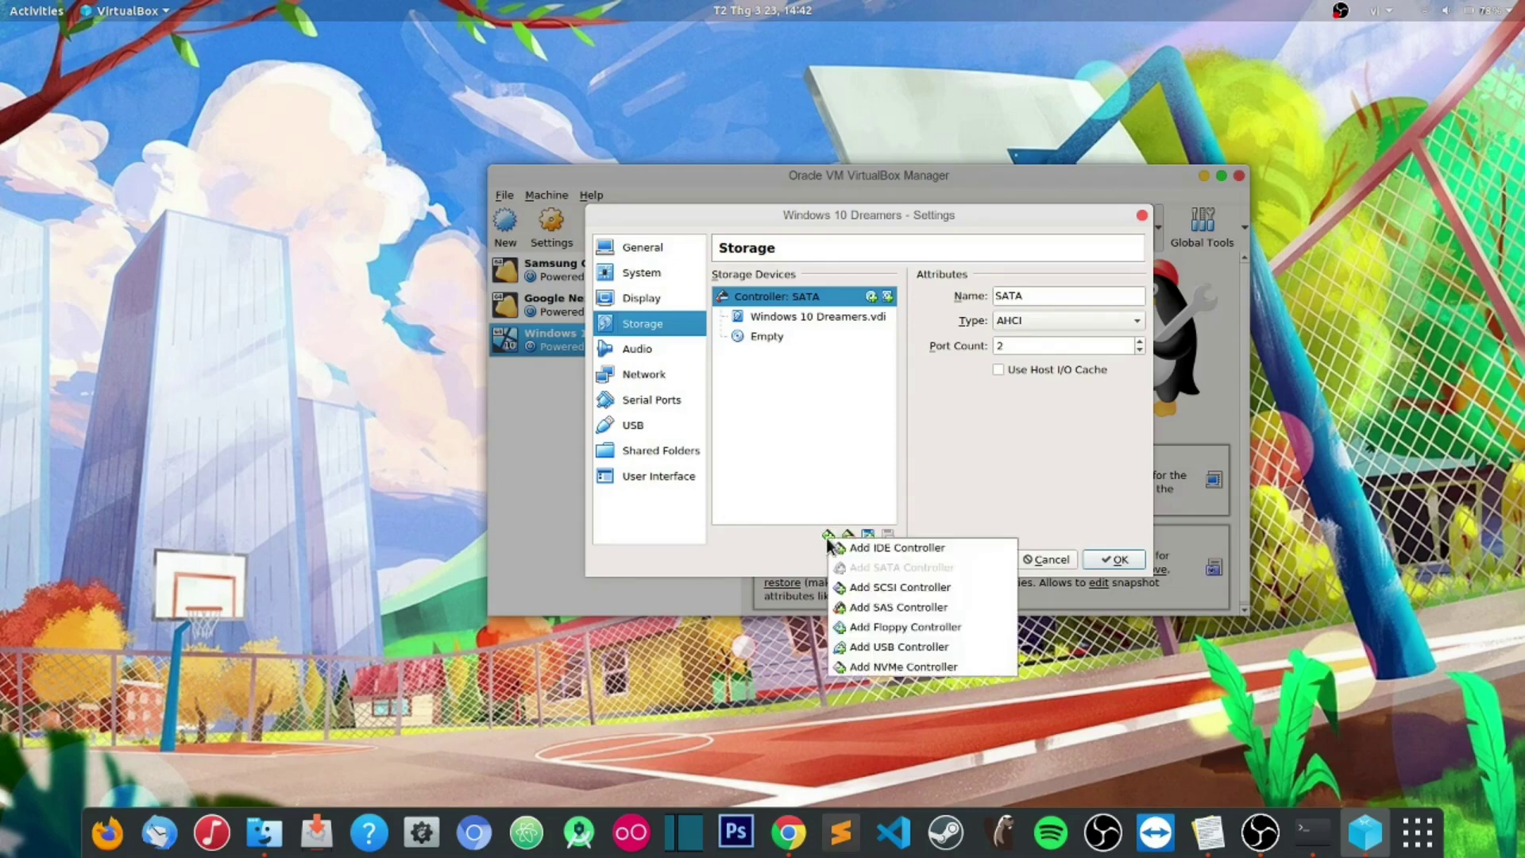
left_click(873, 548)
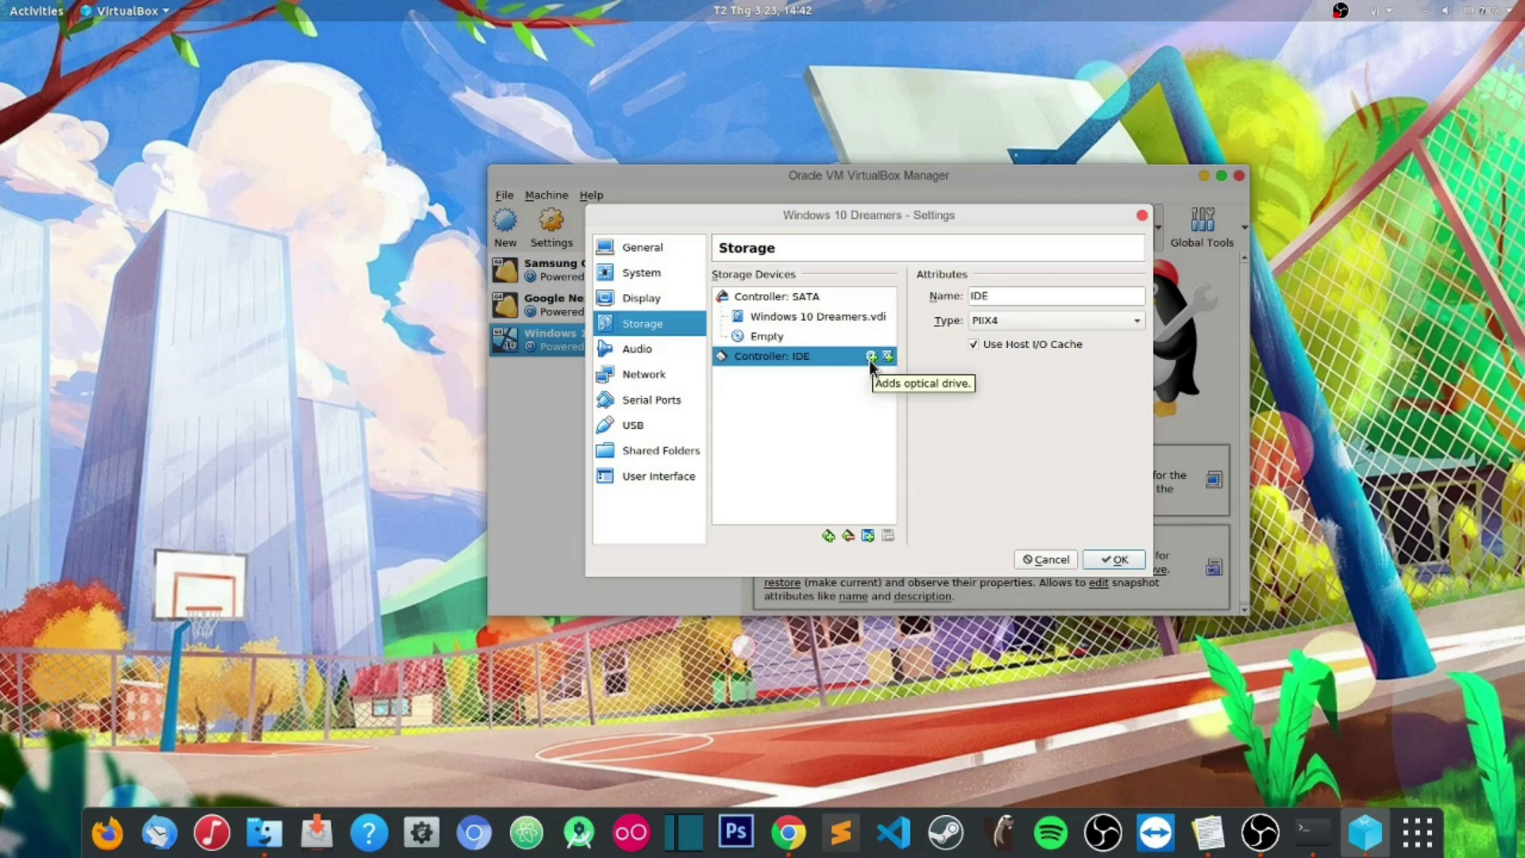
left_click(870, 357)
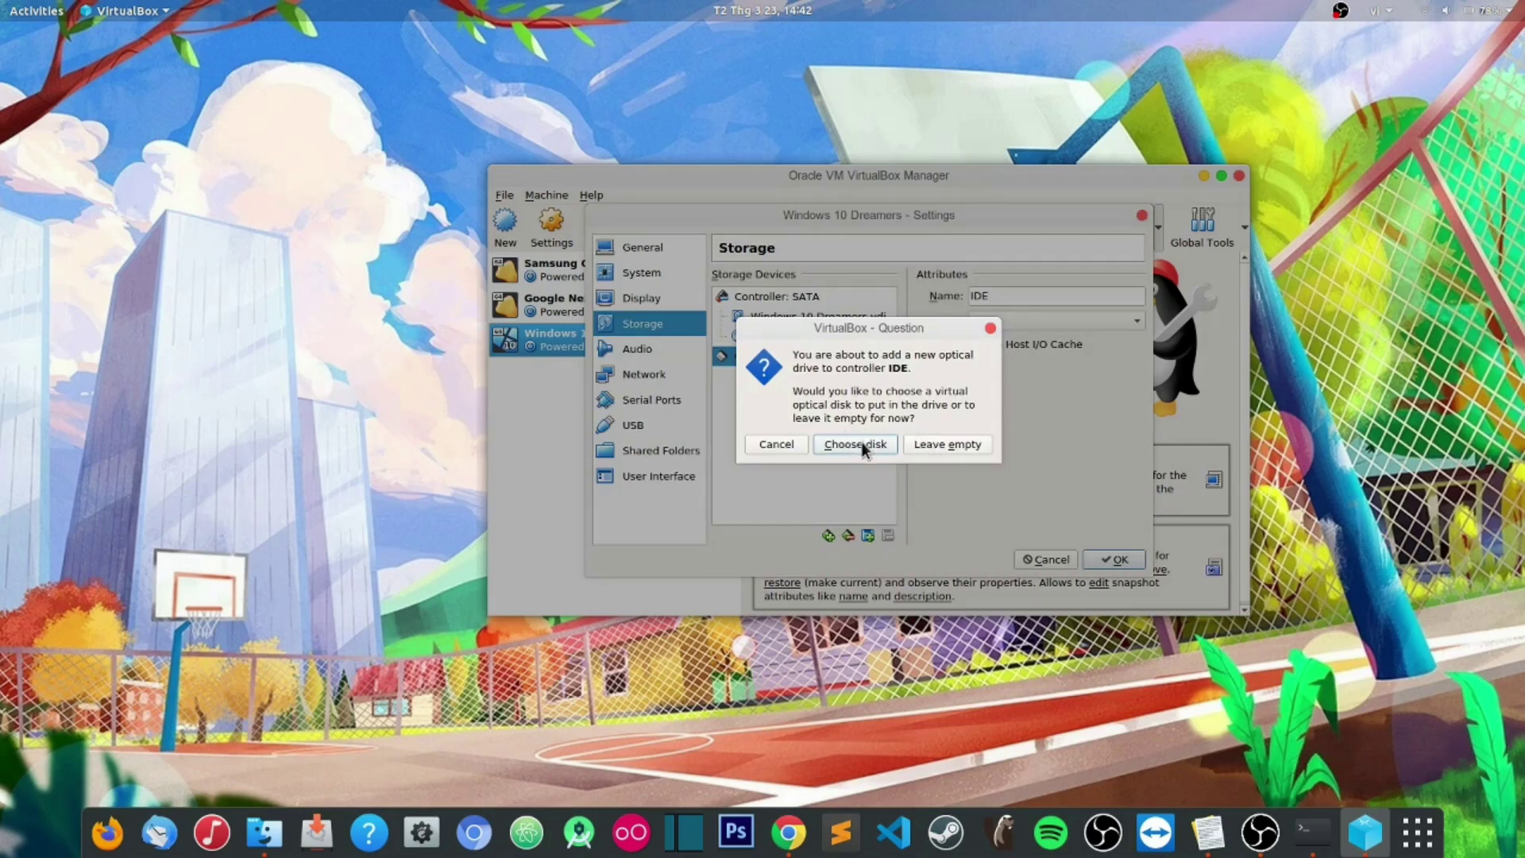
left_click(855, 444)
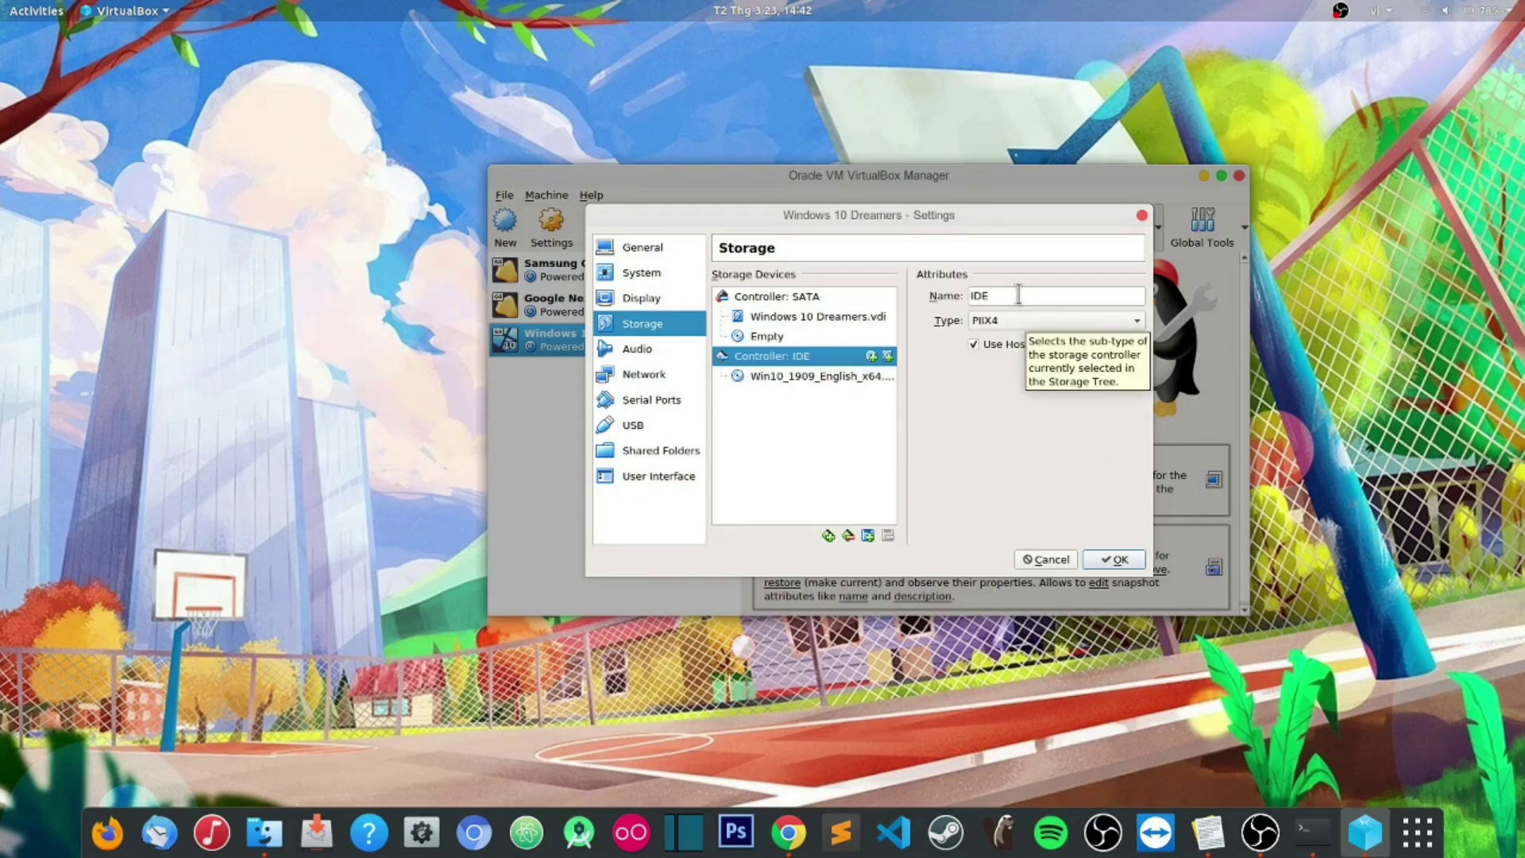
left_click(1118, 559)
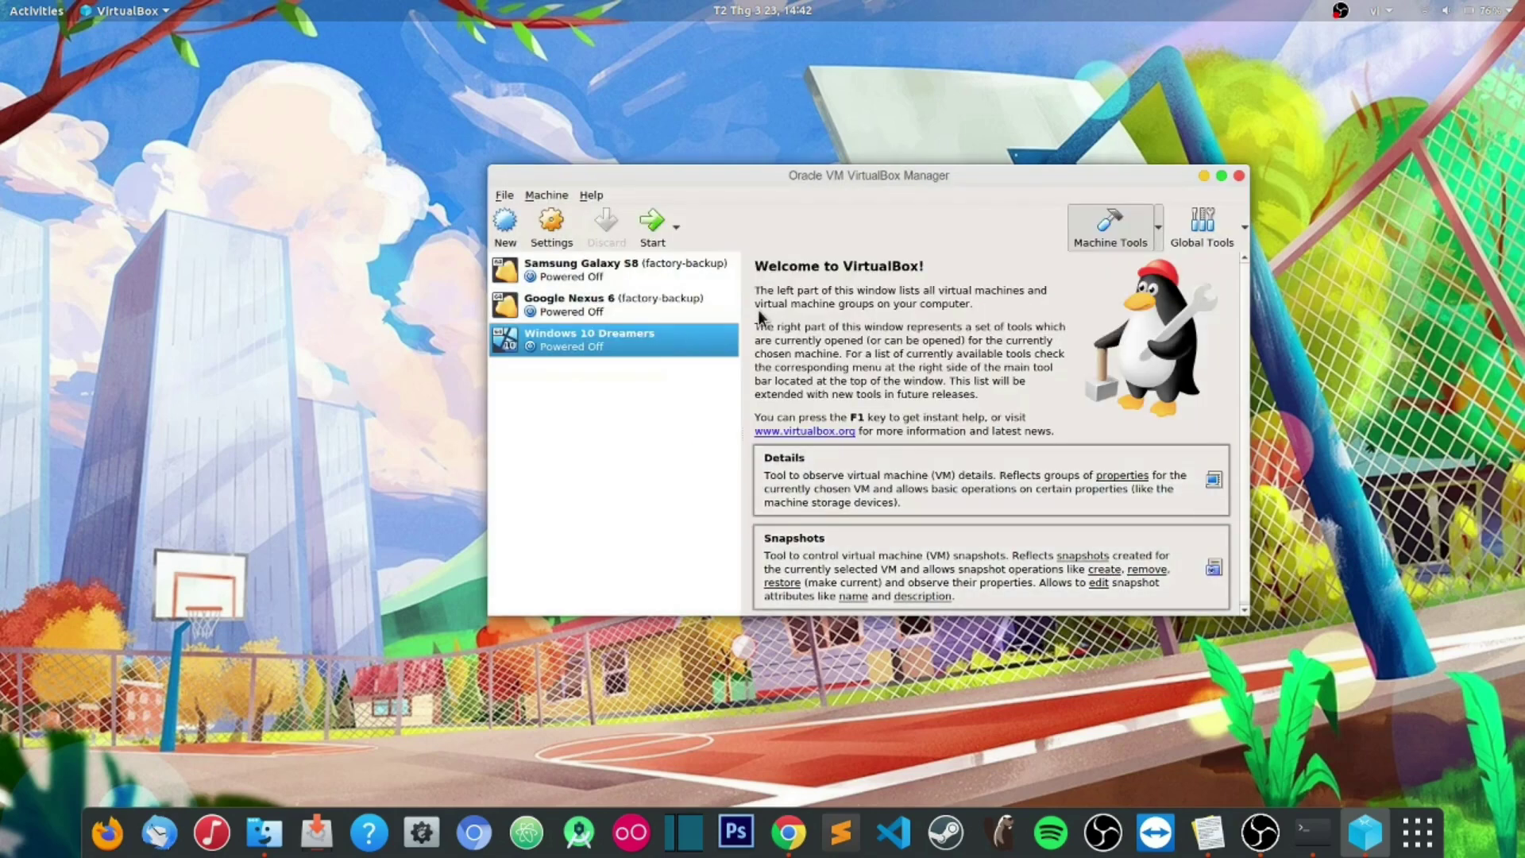
Step: Start Windows 10 Dreamers and reposition its window while Windows Setup loads
left_click(659, 243)
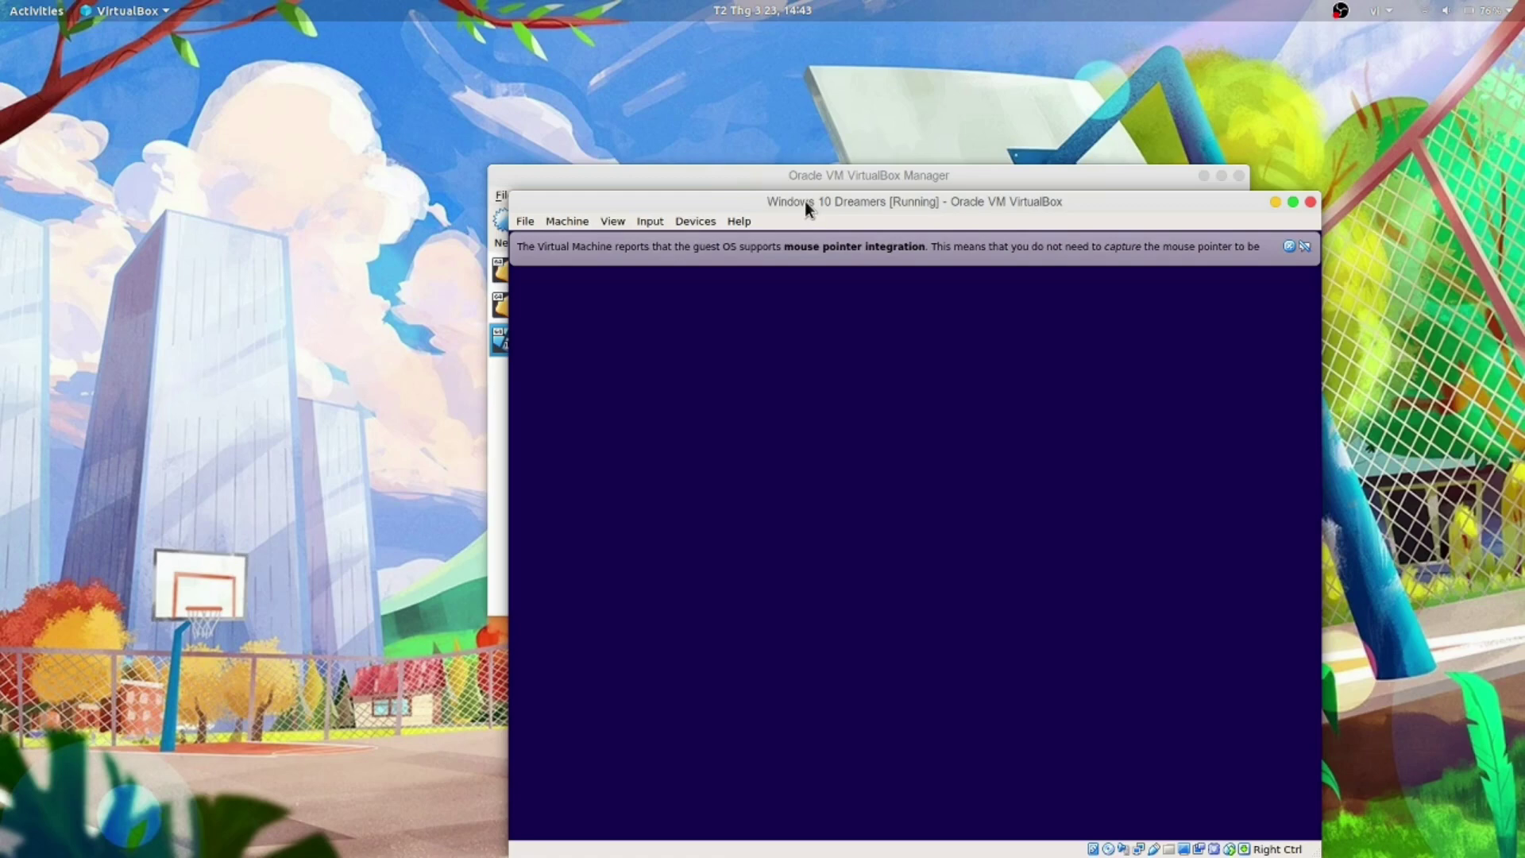
left_click_drag(804, 201, 712, 89)
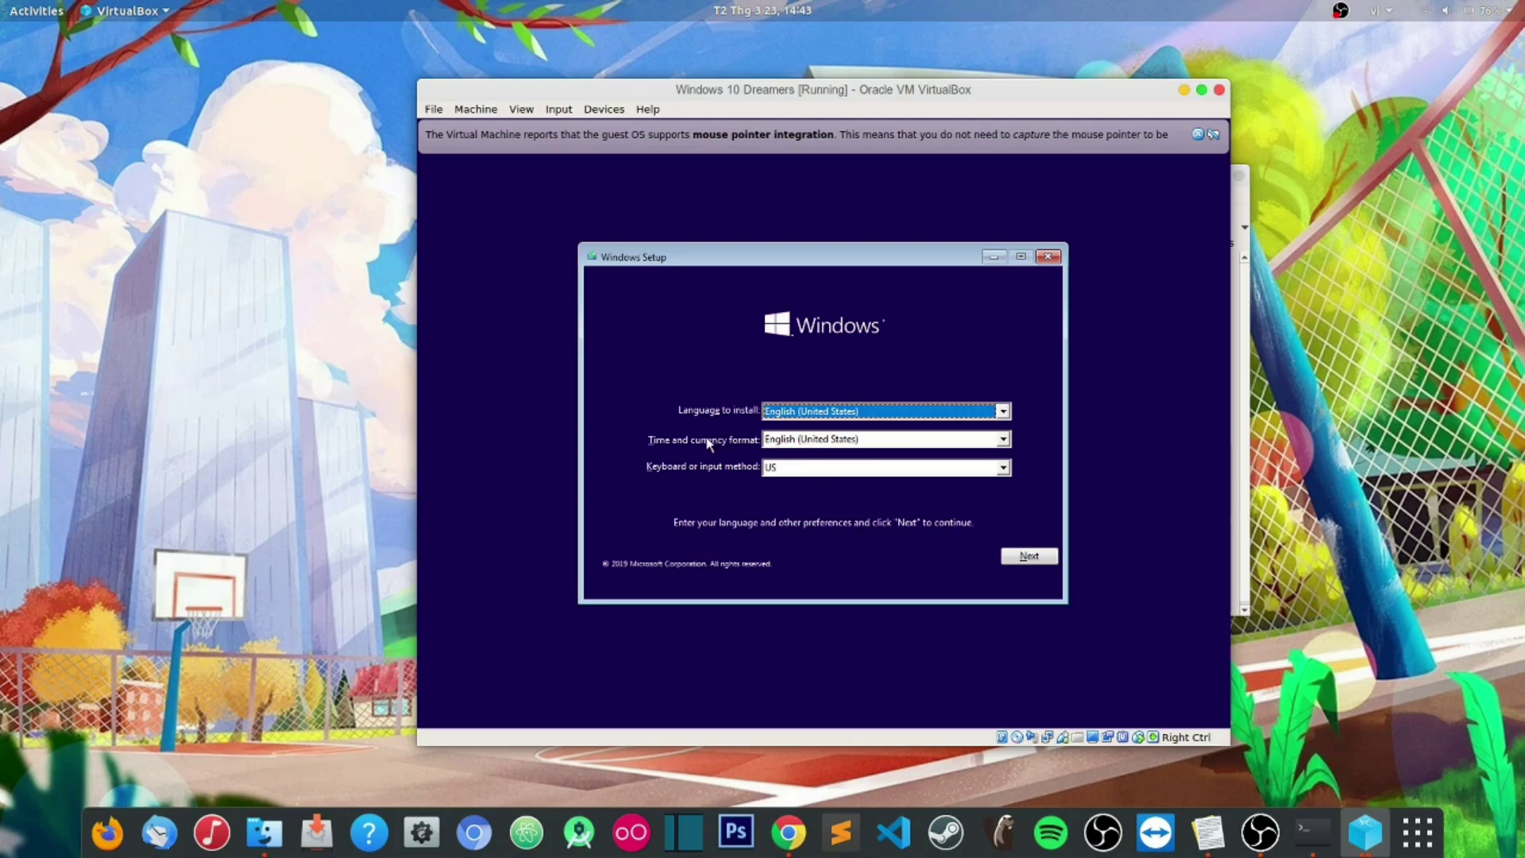
Step: Choose Vietnamese (Vietnam) time and currency format, reset the keyboard layout to US, and go Next
left_click(983, 443)
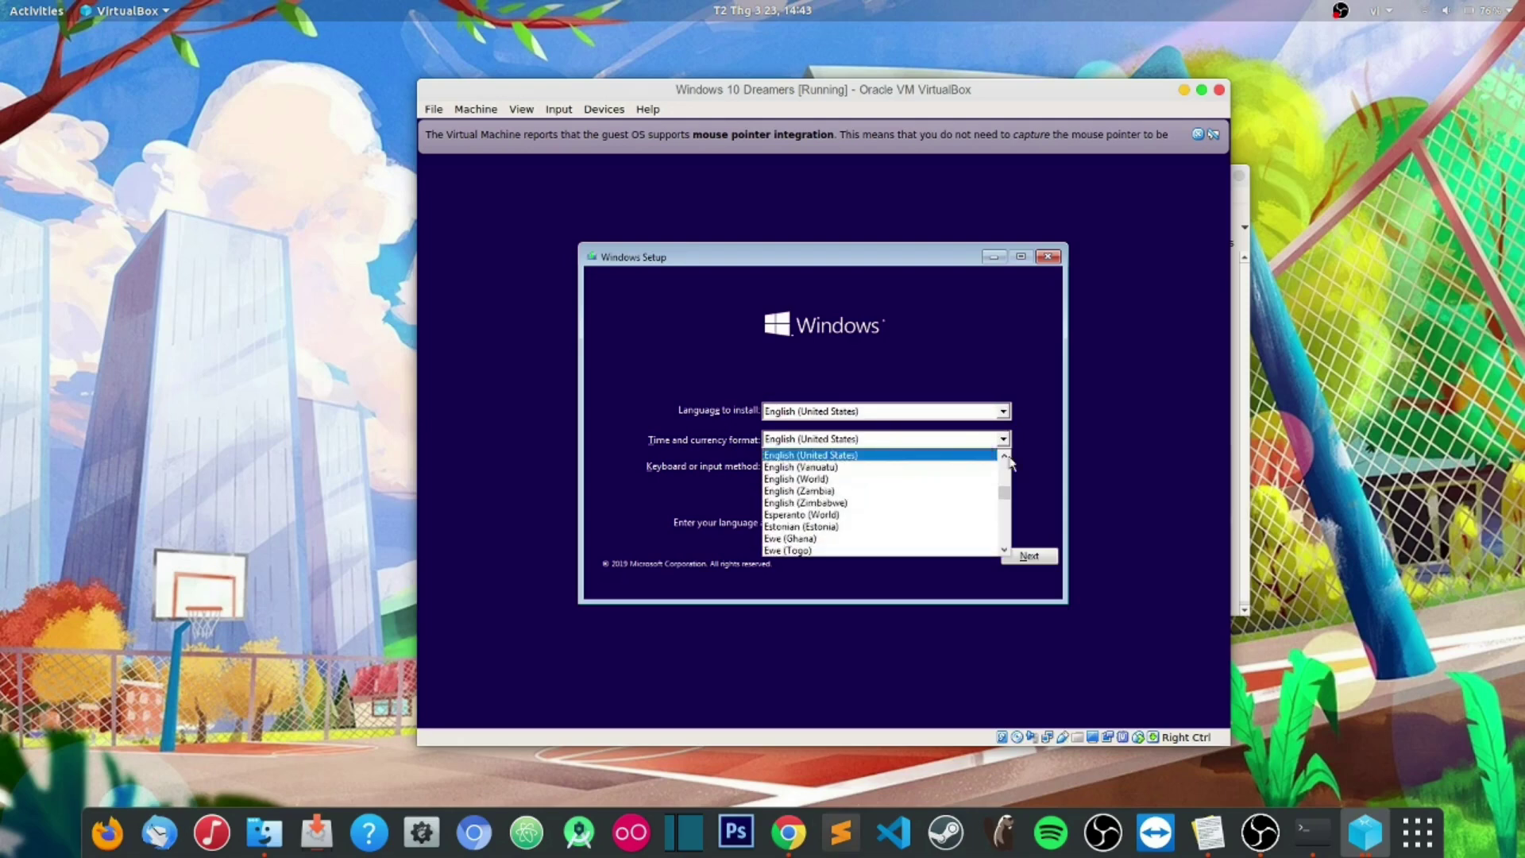
left_click_drag(1009, 502, 1012, 554)
scroll(882, 533, "up", 2)
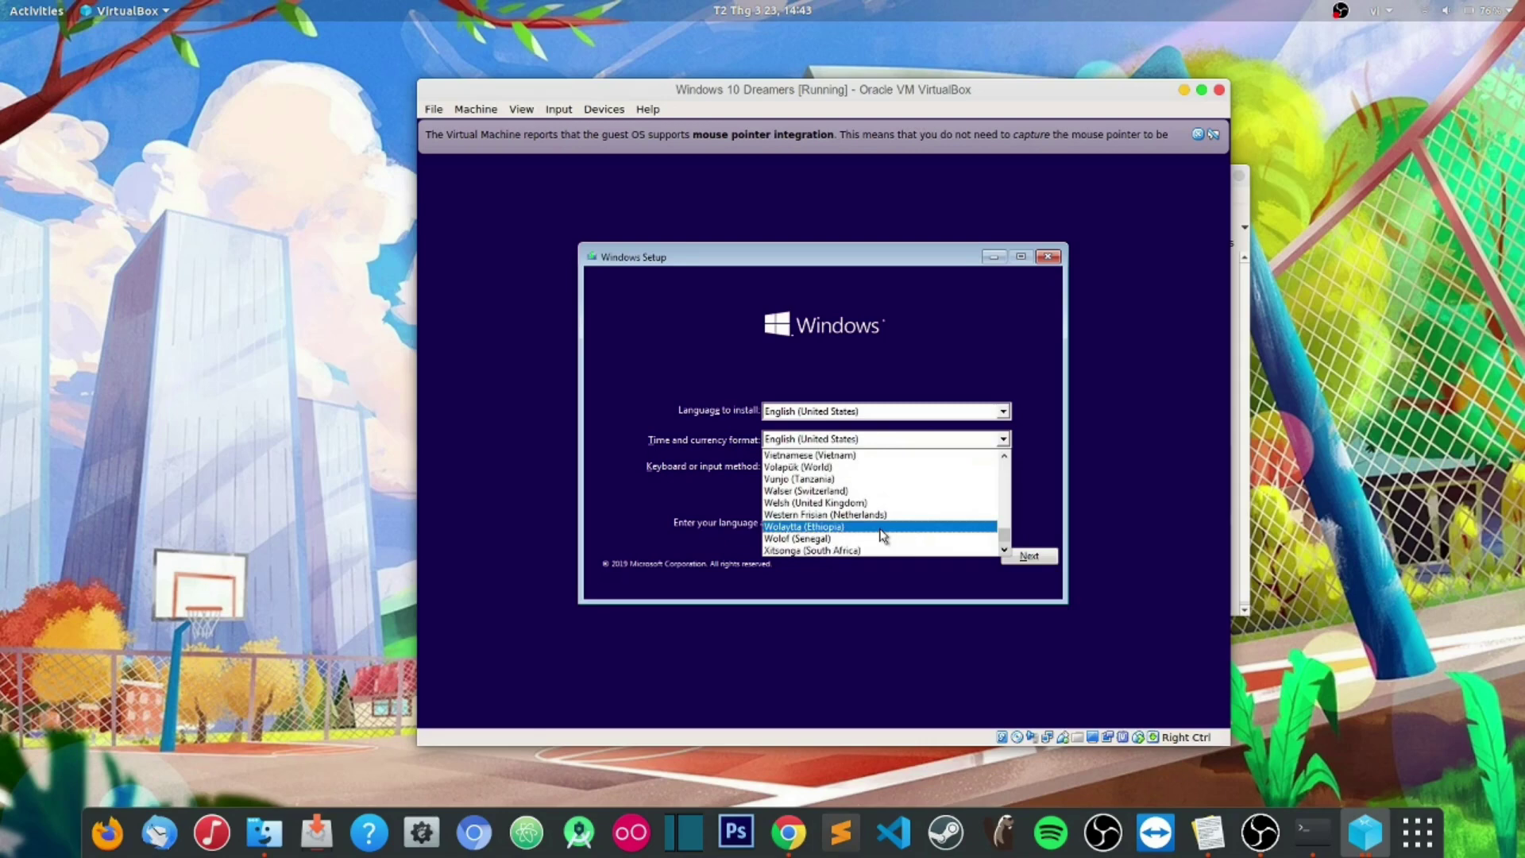
left_click(822, 456)
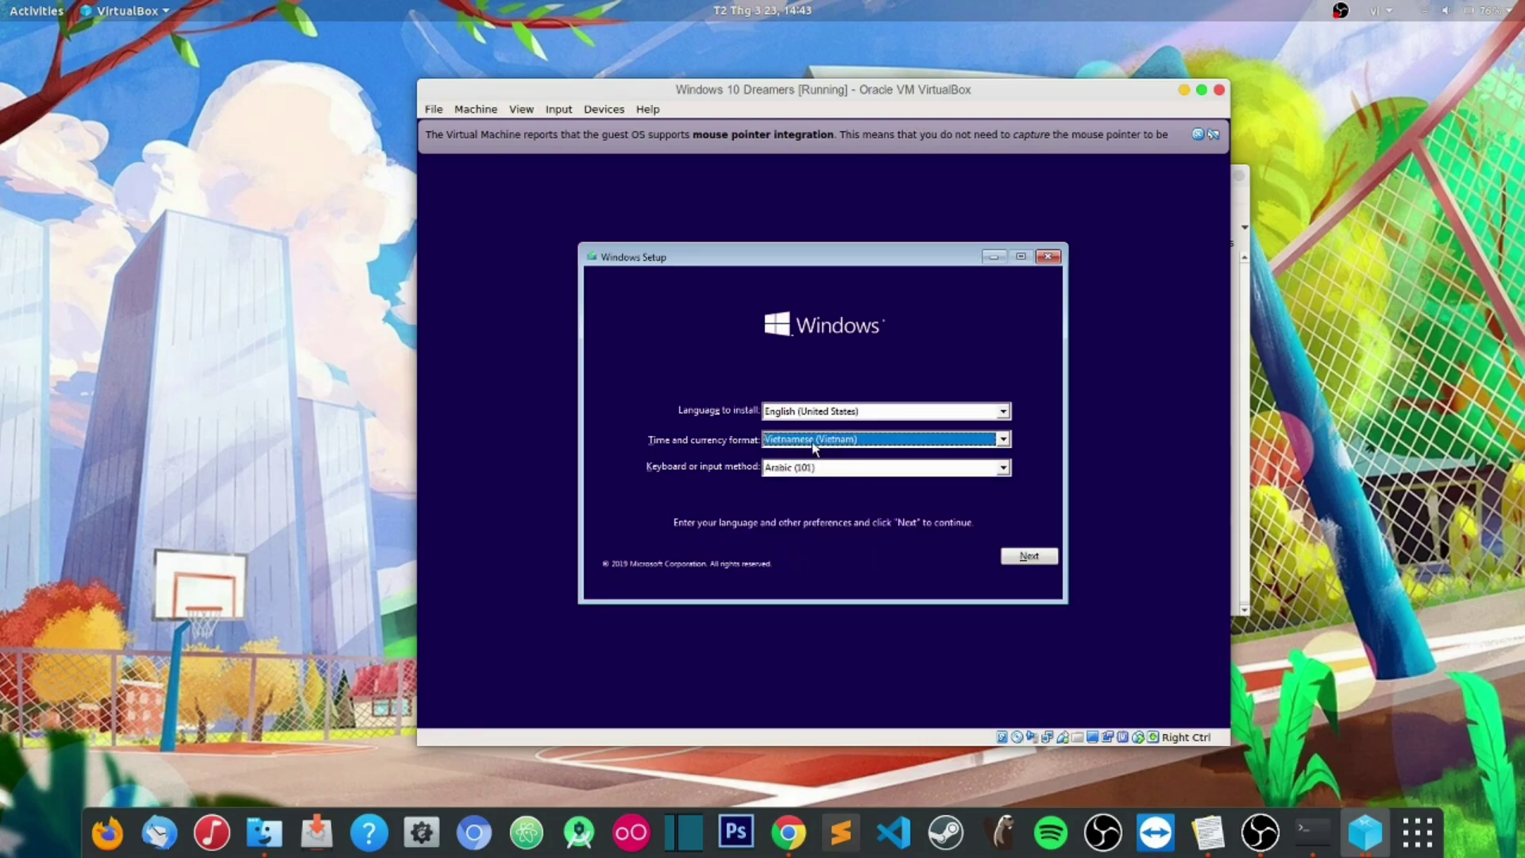
left_click(992, 473)
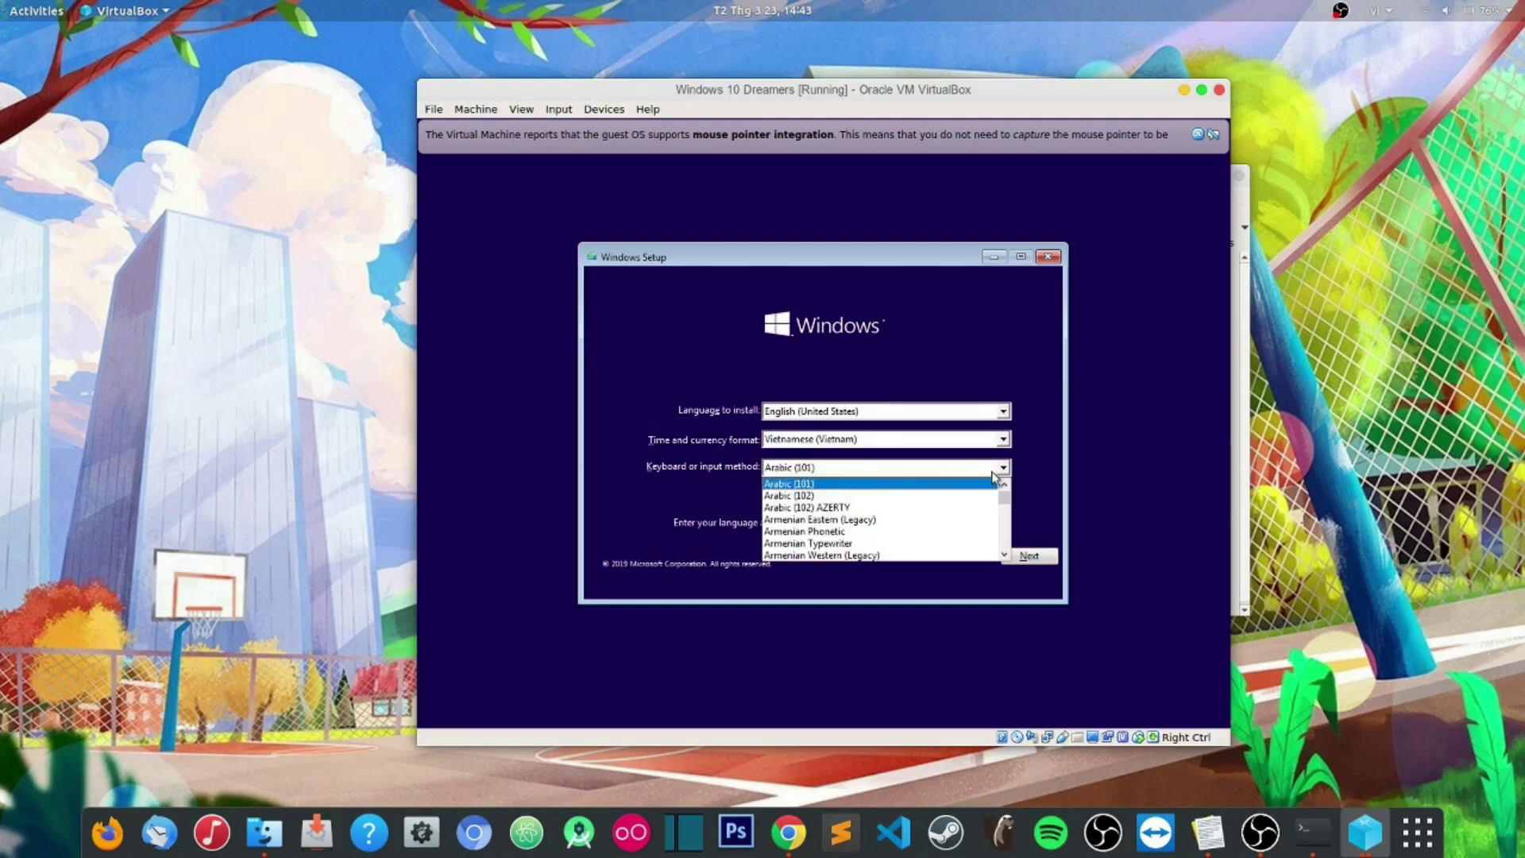
scroll(919, 536, "down", 5)
scroll(919, 534, "down", 10)
left_click_drag(1007, 513, 1005, 545)
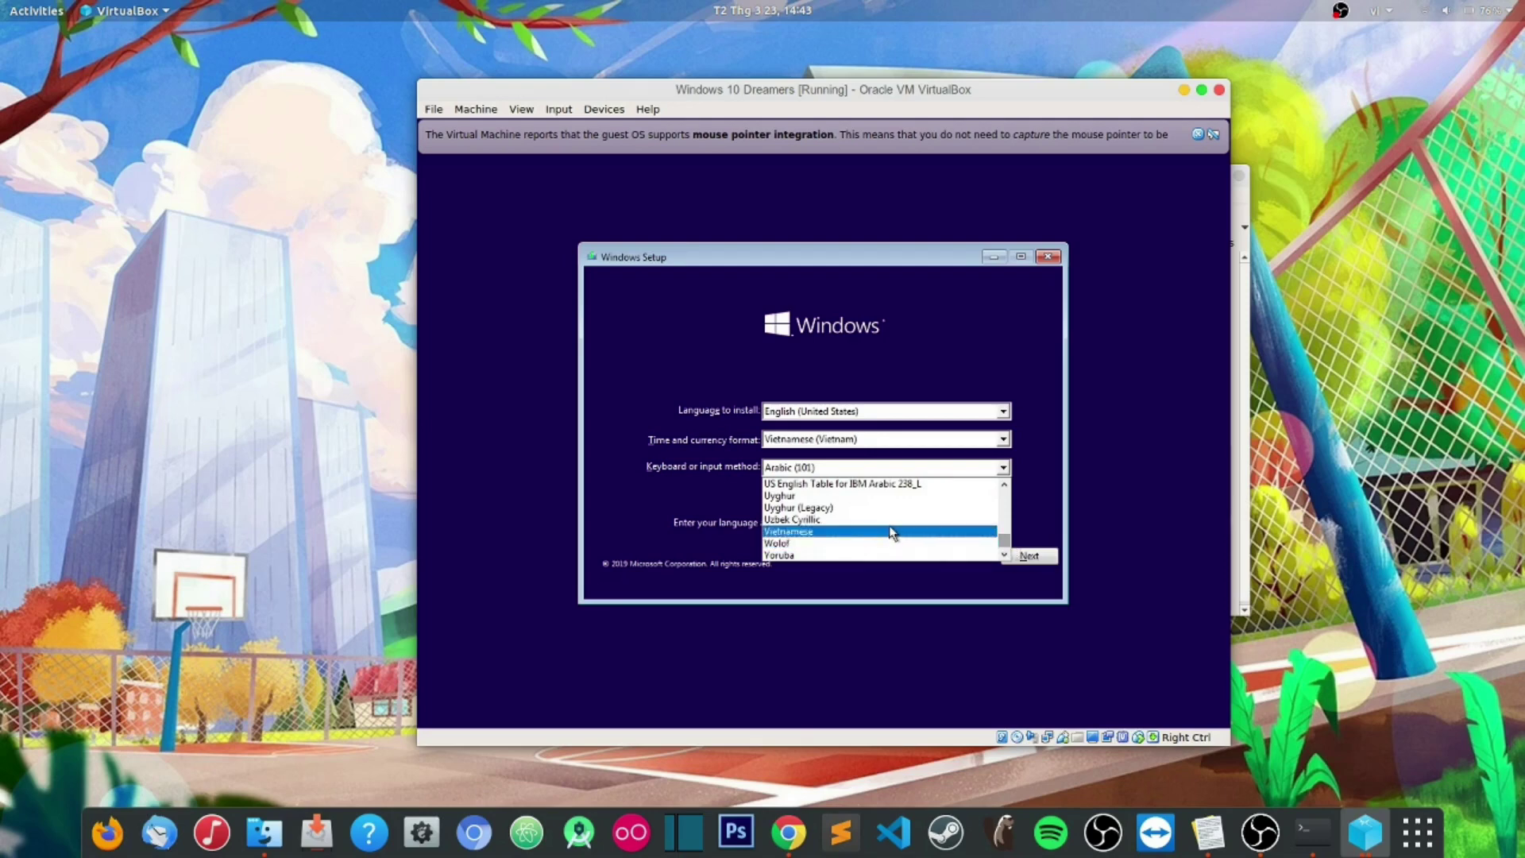
scroll(842, 517, "up", 1)
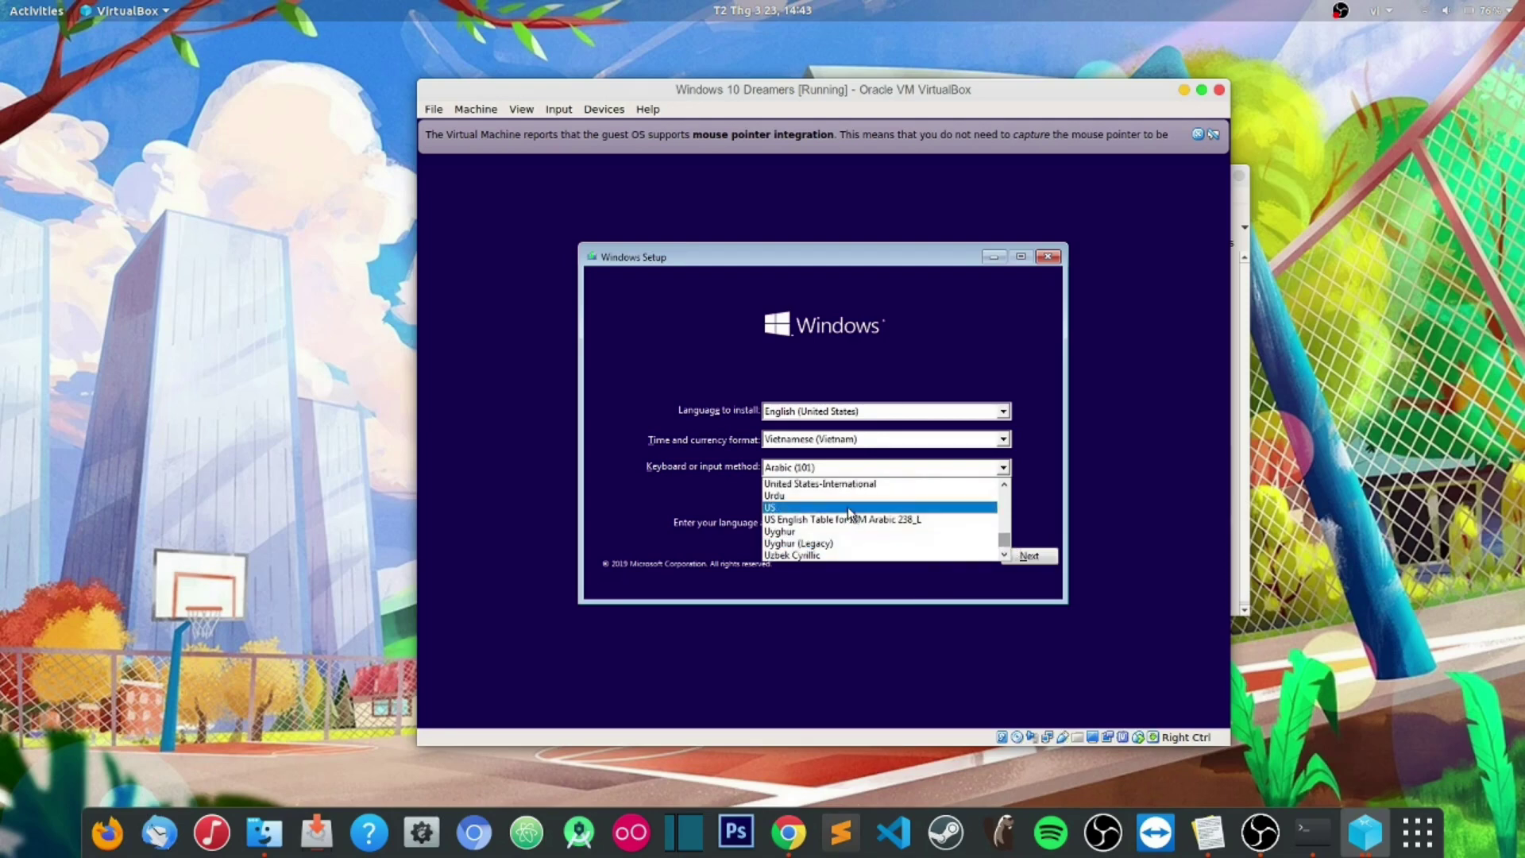
left_click(794, 509)
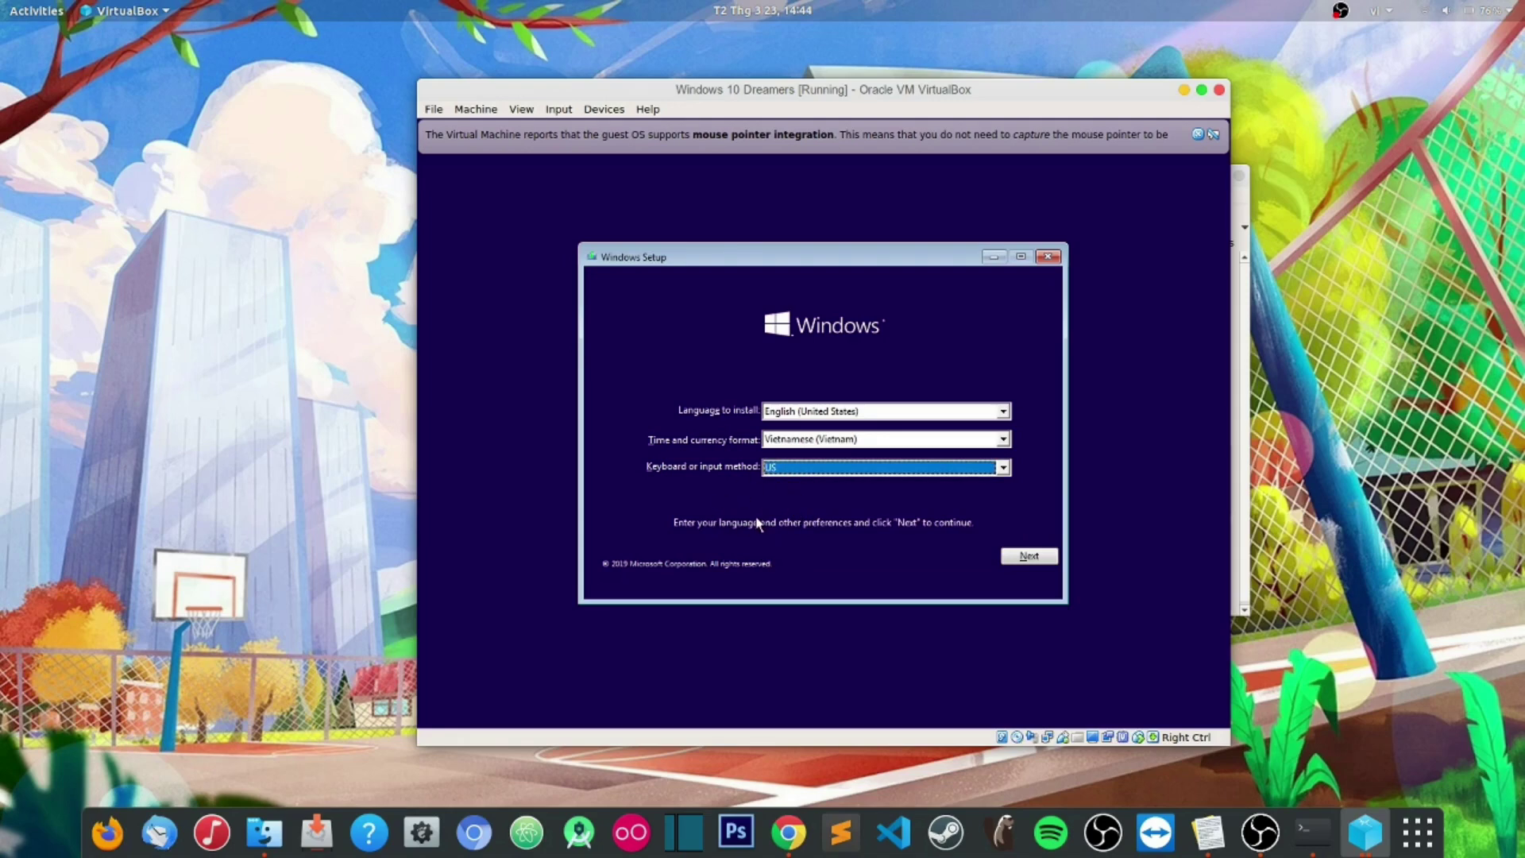
left_click(1029, 558)
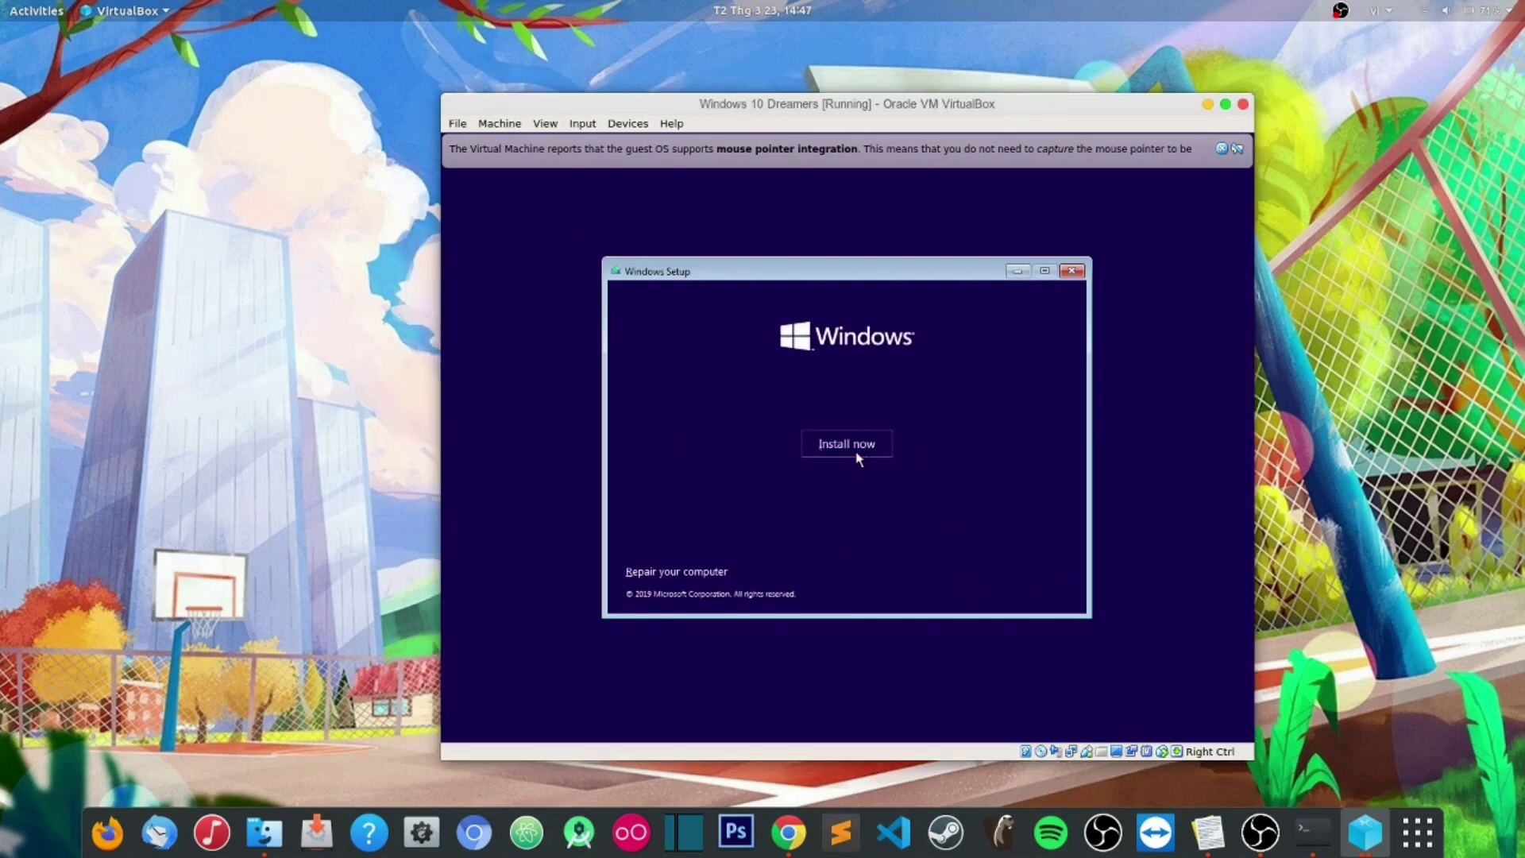
Step: Install now without a product key, select Windows 10 Pro, and accept the license terms
left_click(841, 448)
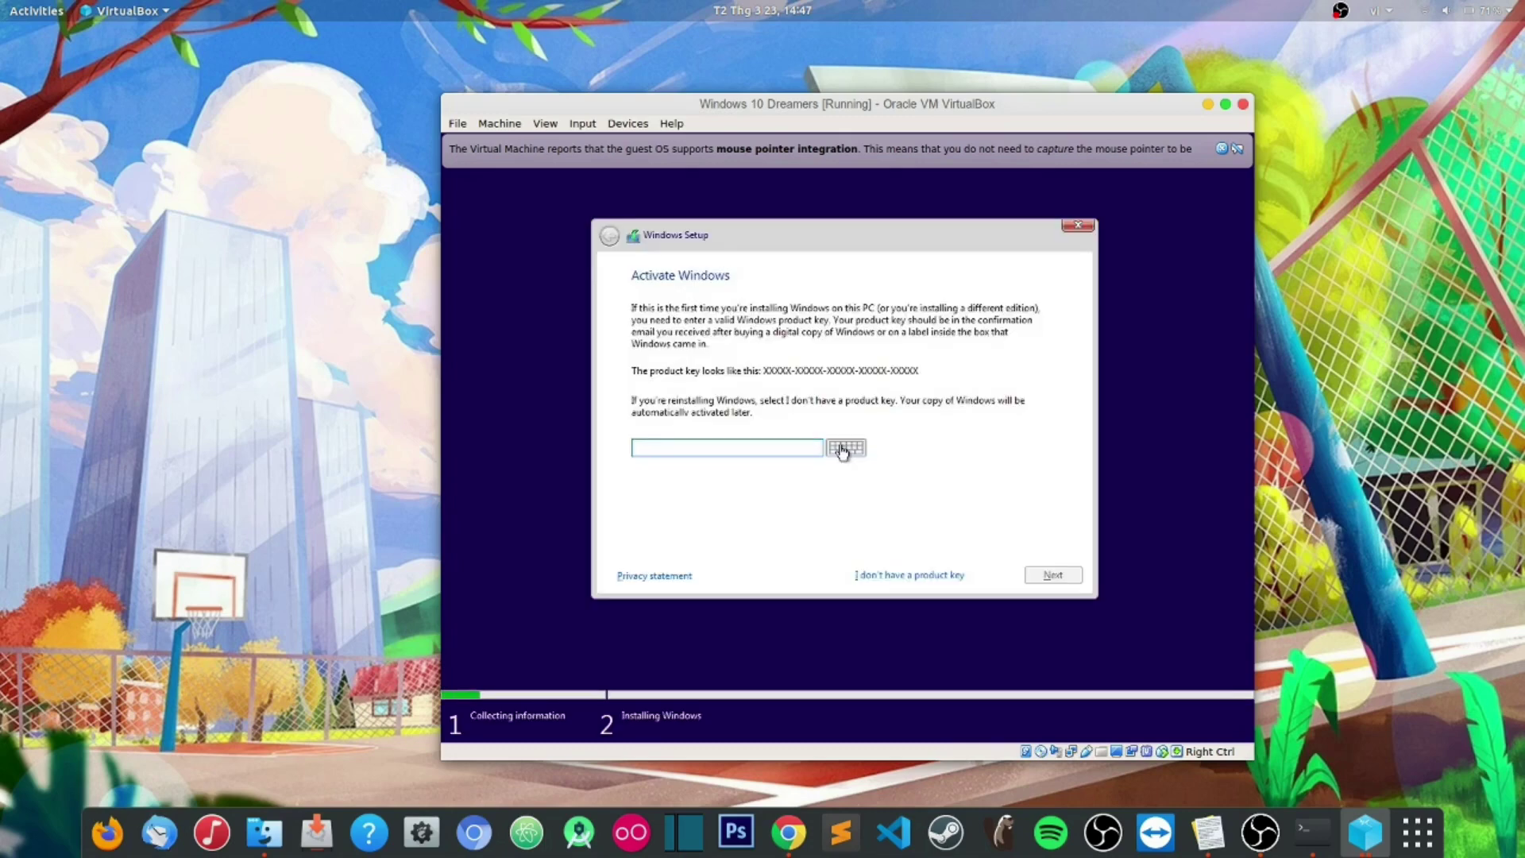
left_click(873, 575)
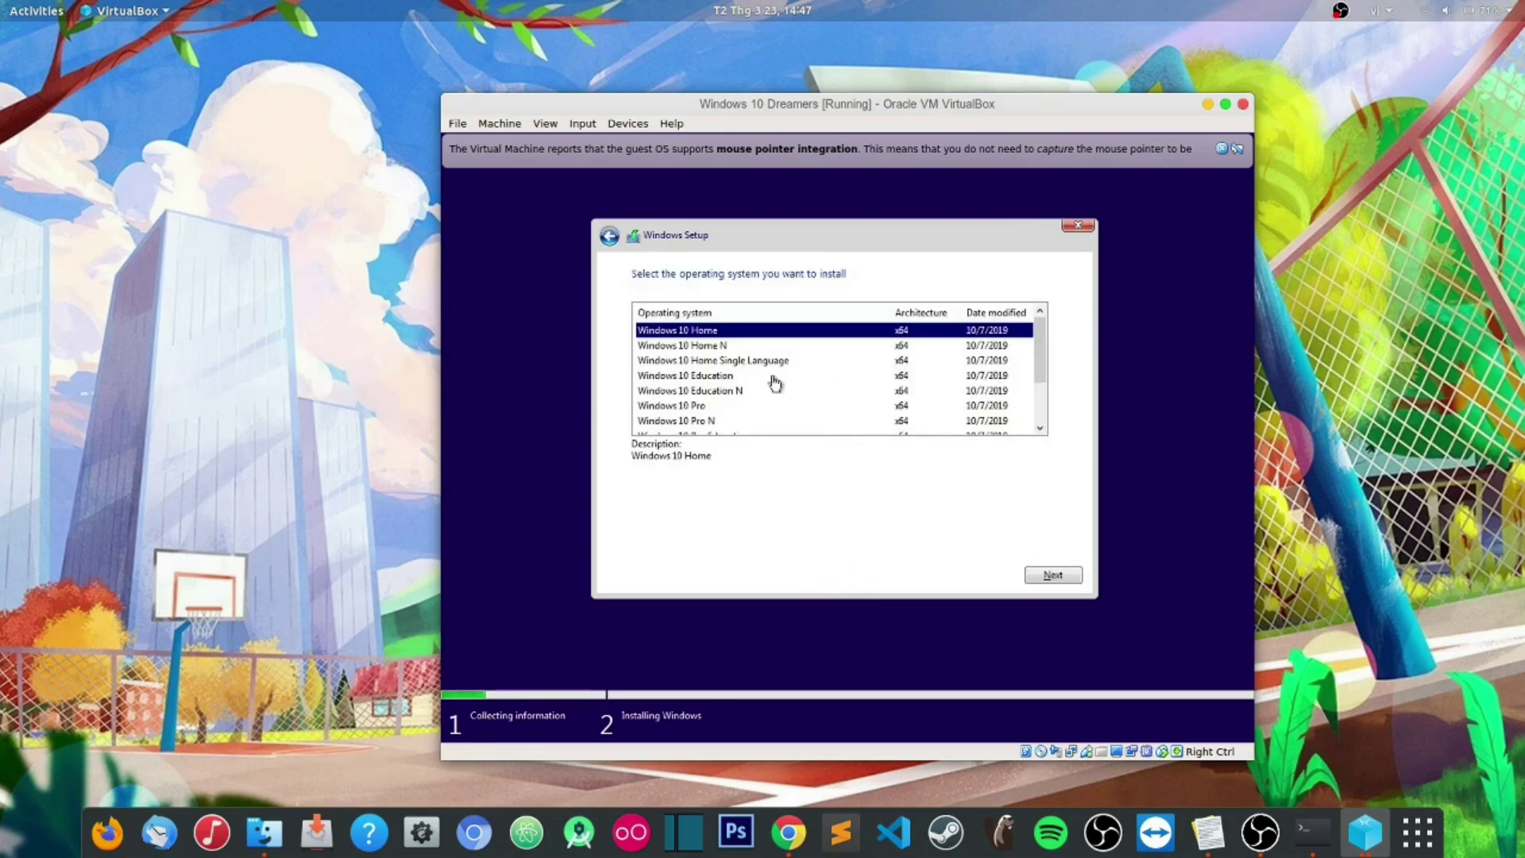
left_click(693, 406)
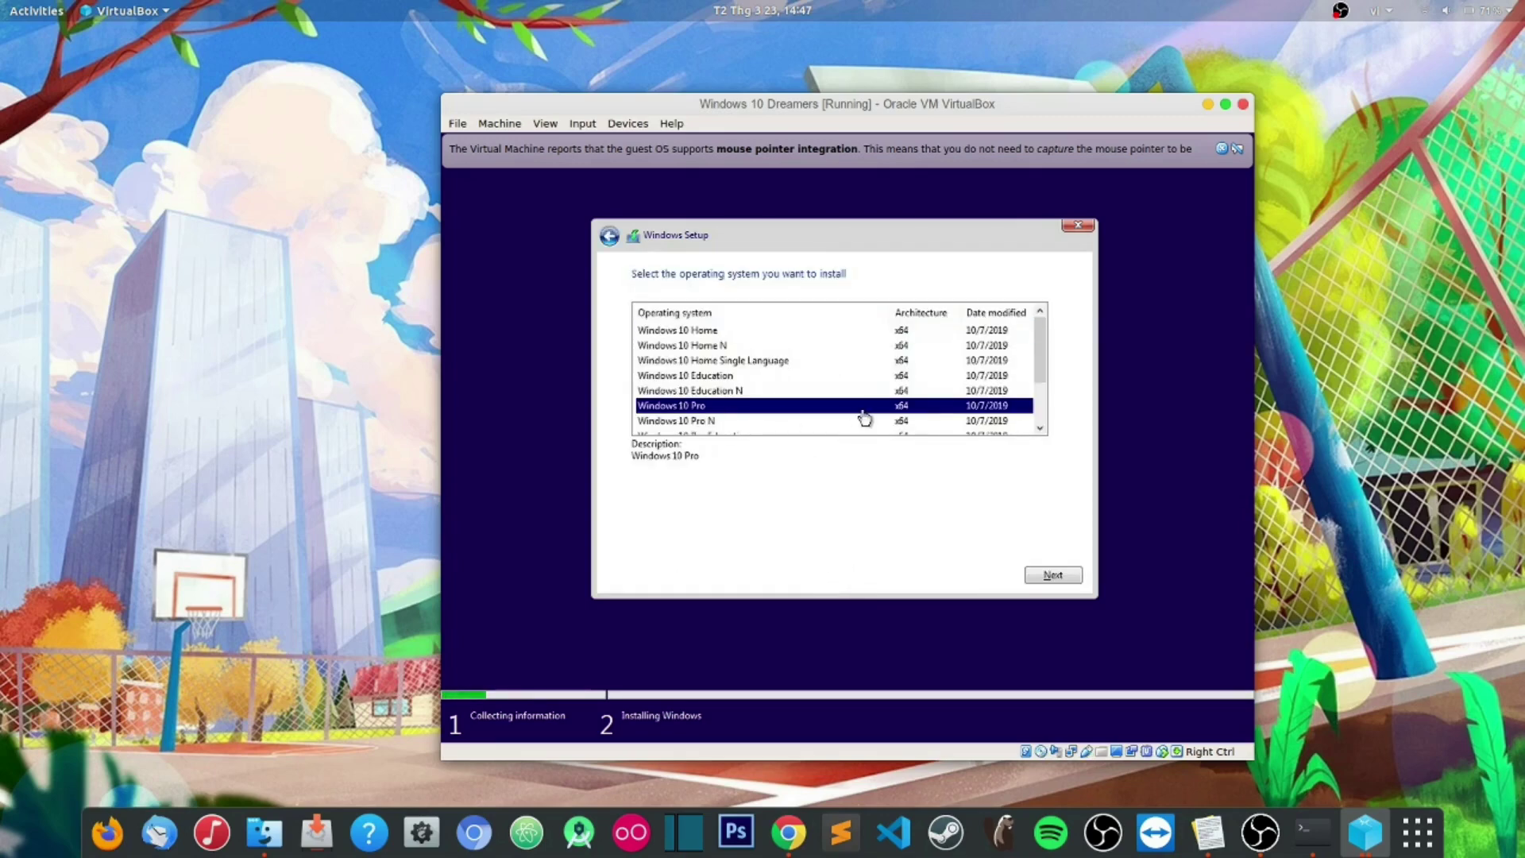
left_click(1053, 574)
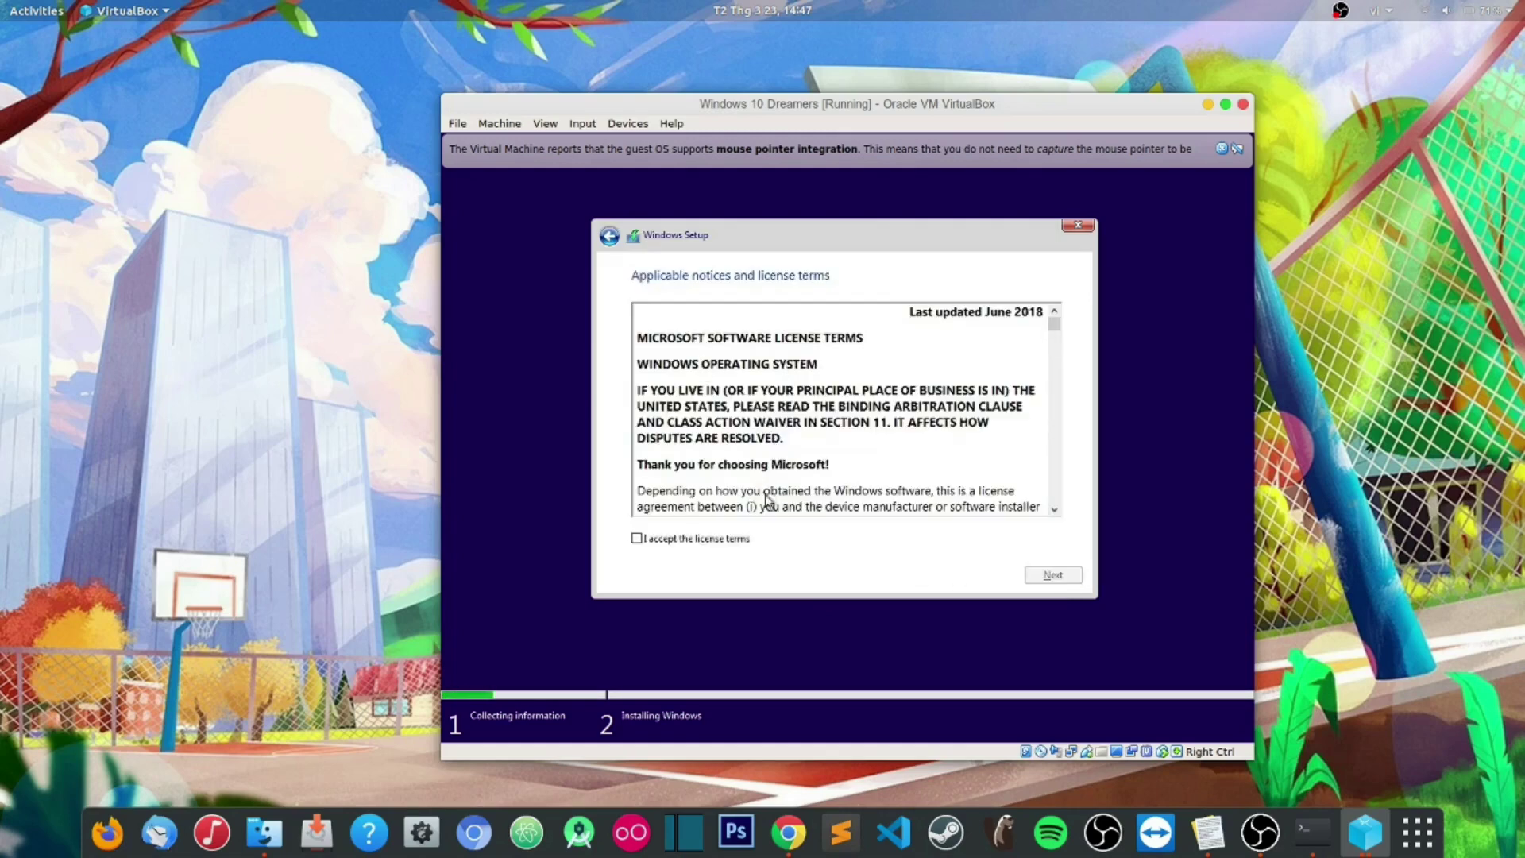
left_click(637, 539)
left_click(1046, 577)
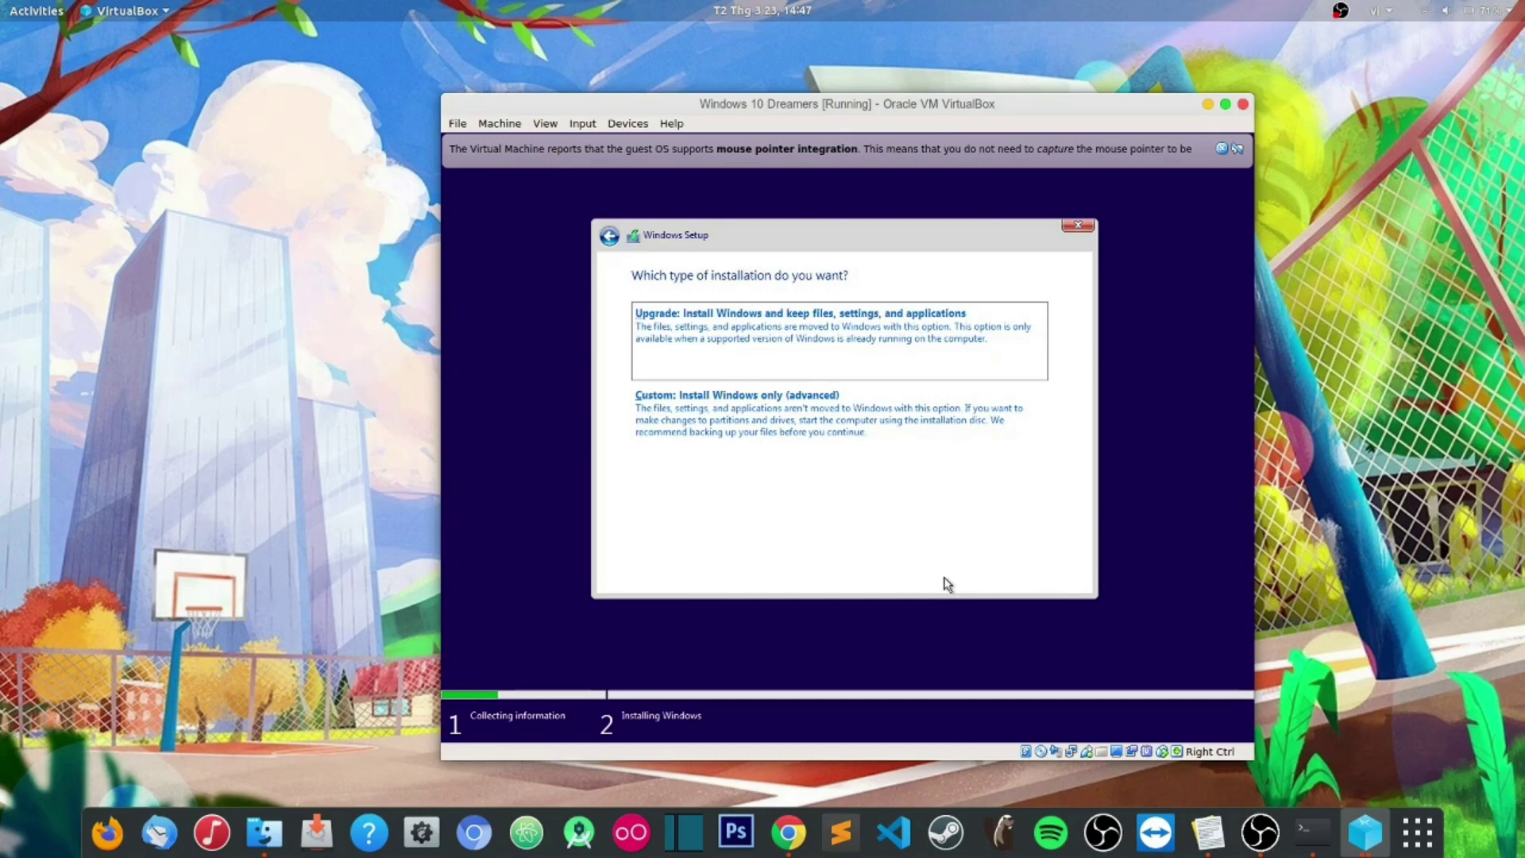
Step: Choose Custom install, refresh the drive list, and install onto Drive 0's 50.0 GB unallocated space
left_click(778, 417)
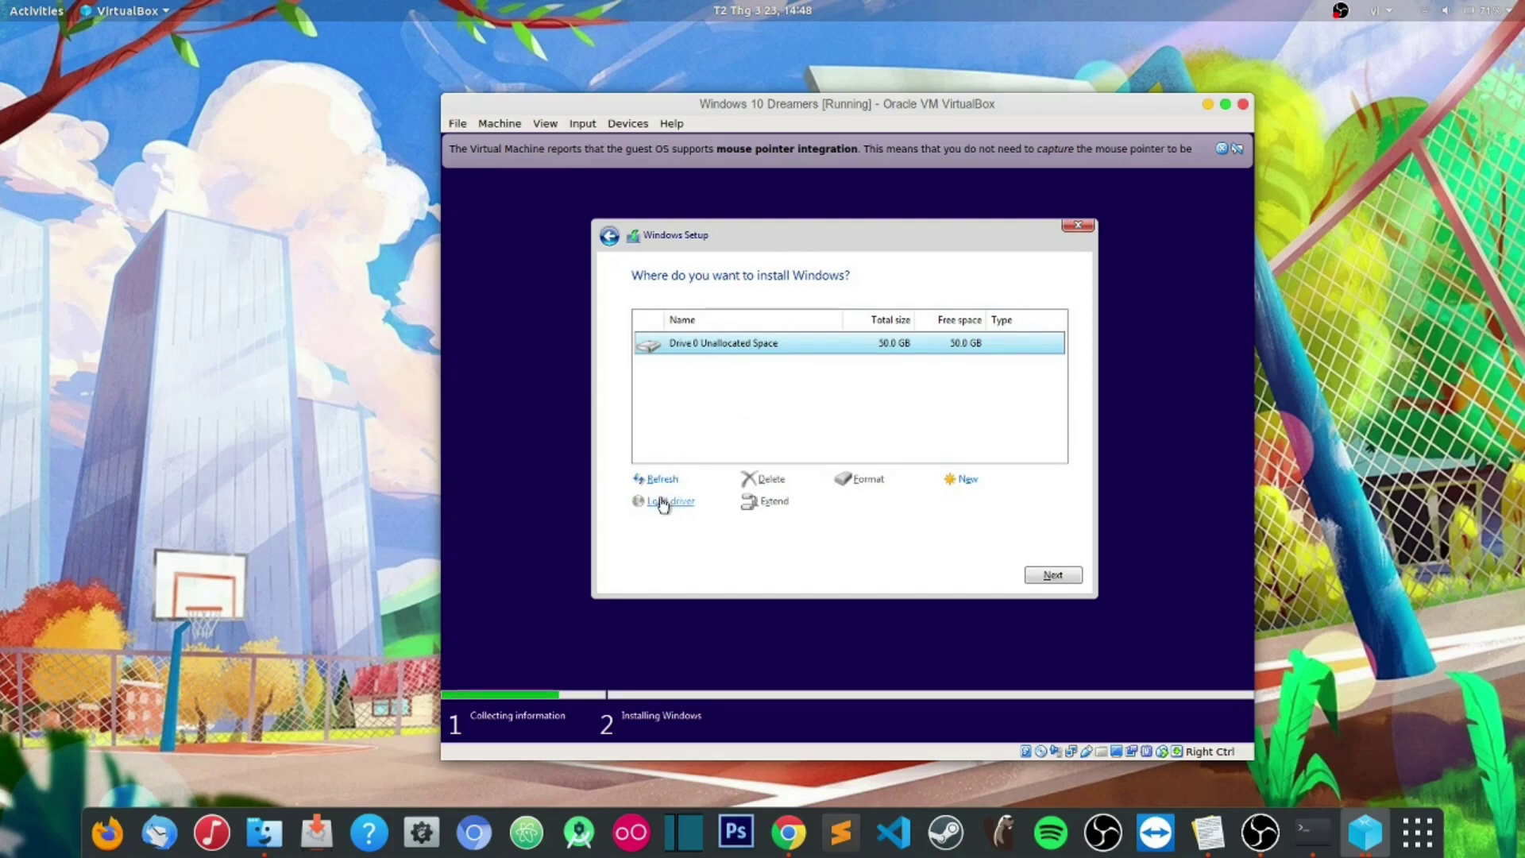
left_click(661, 483)
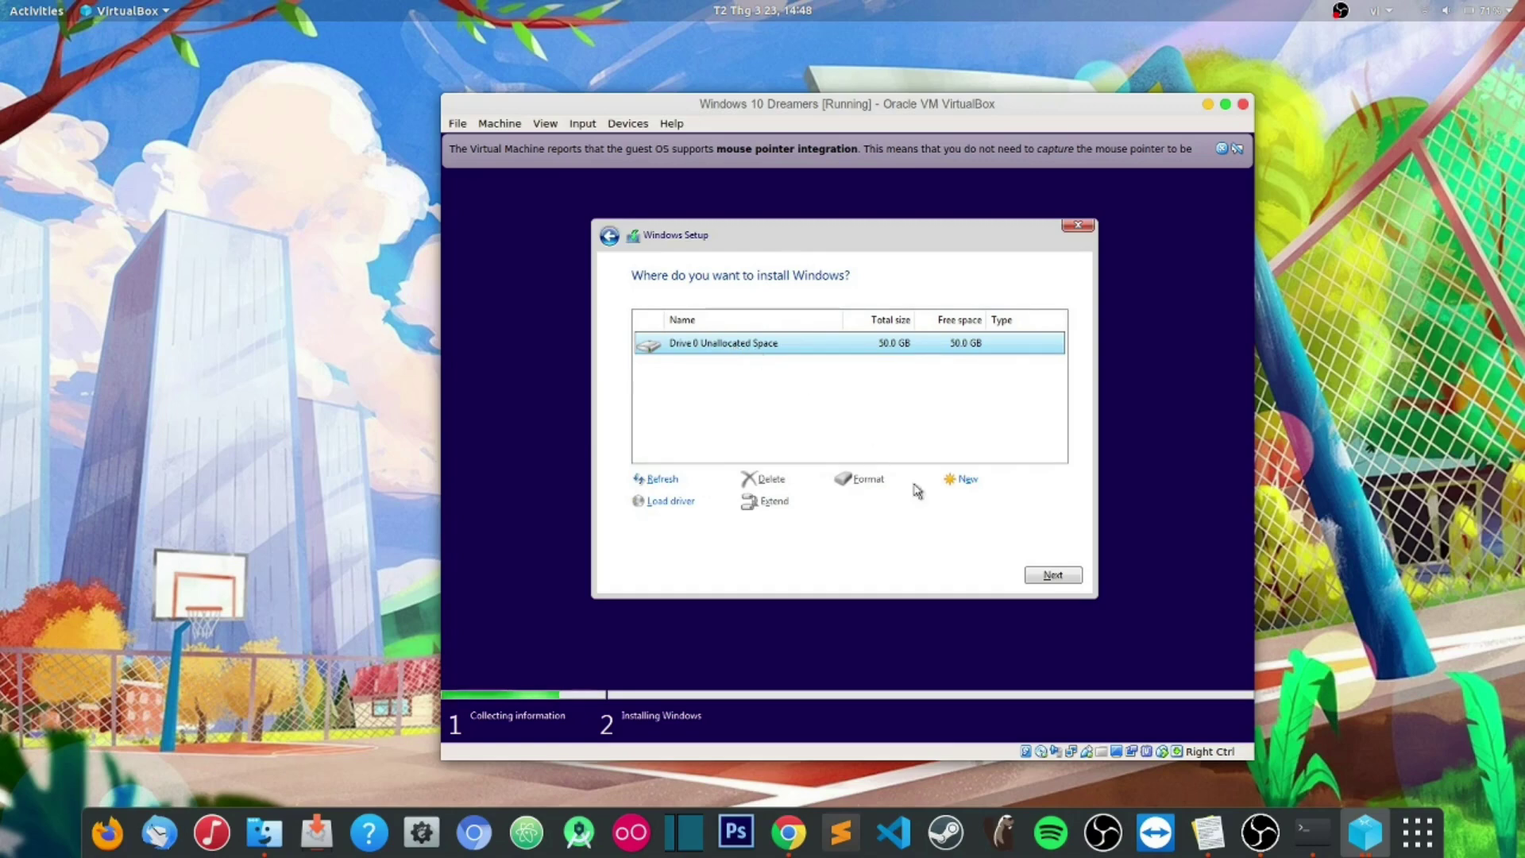
left_click(1055, 576)
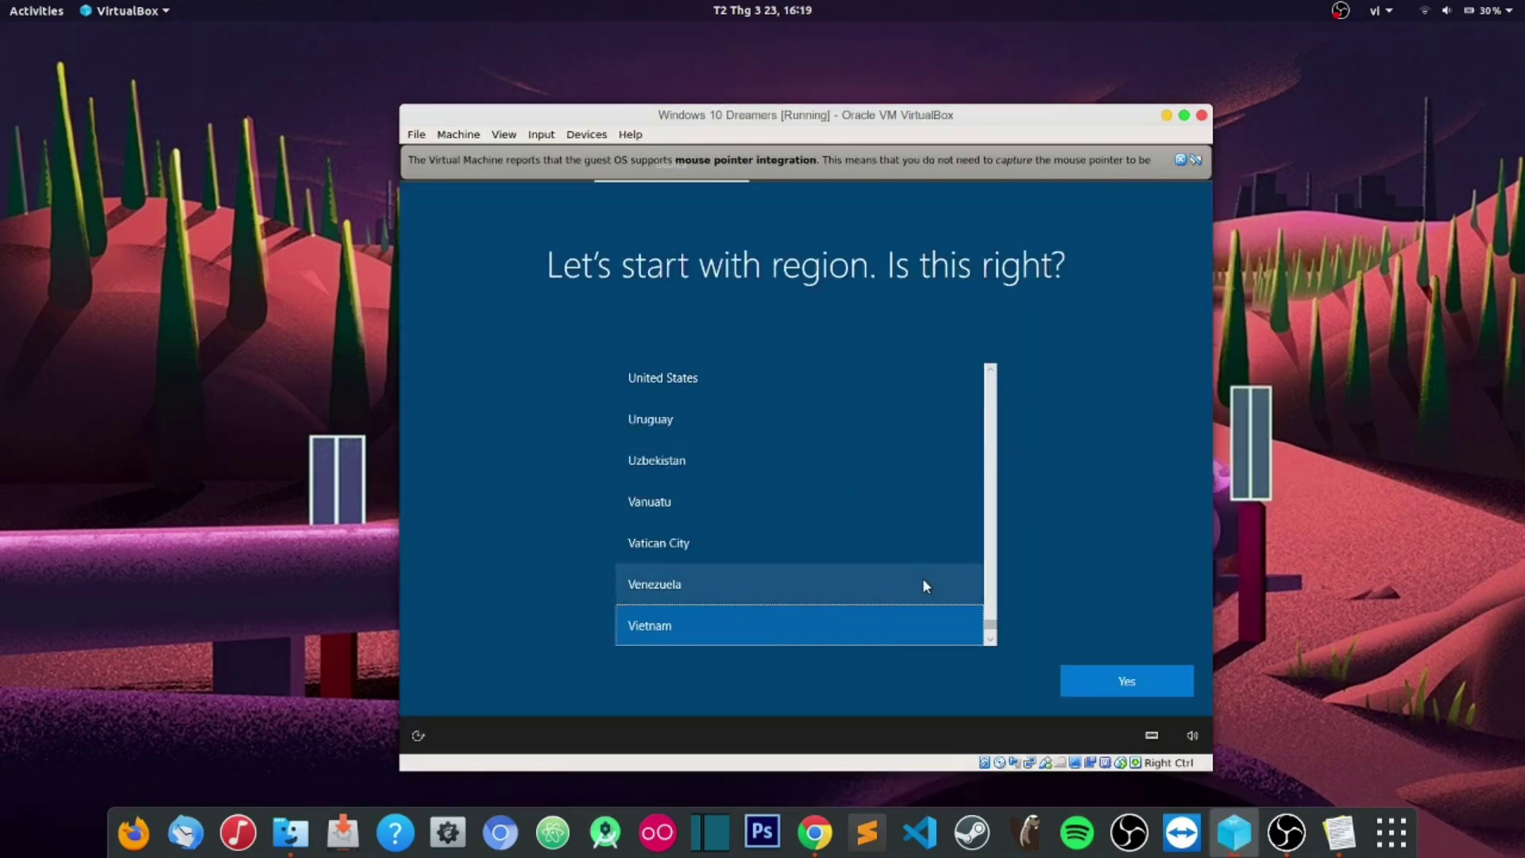
Step: Confirm Vietnam as region and US keyboard layout, skipping a second layout
scroll(845, 611, "down", 1)
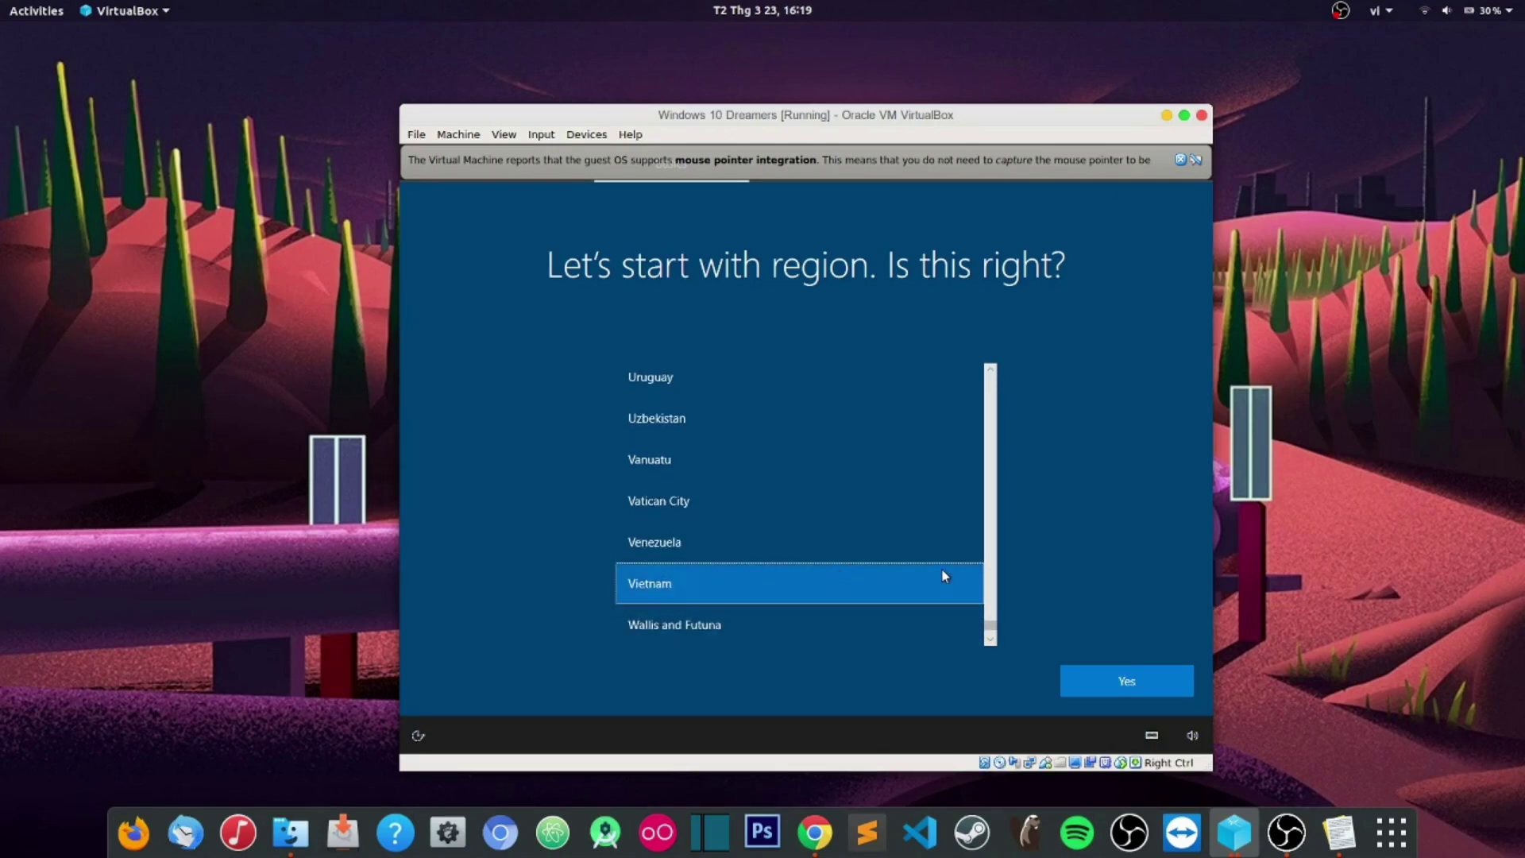
left_click(1111, 682)
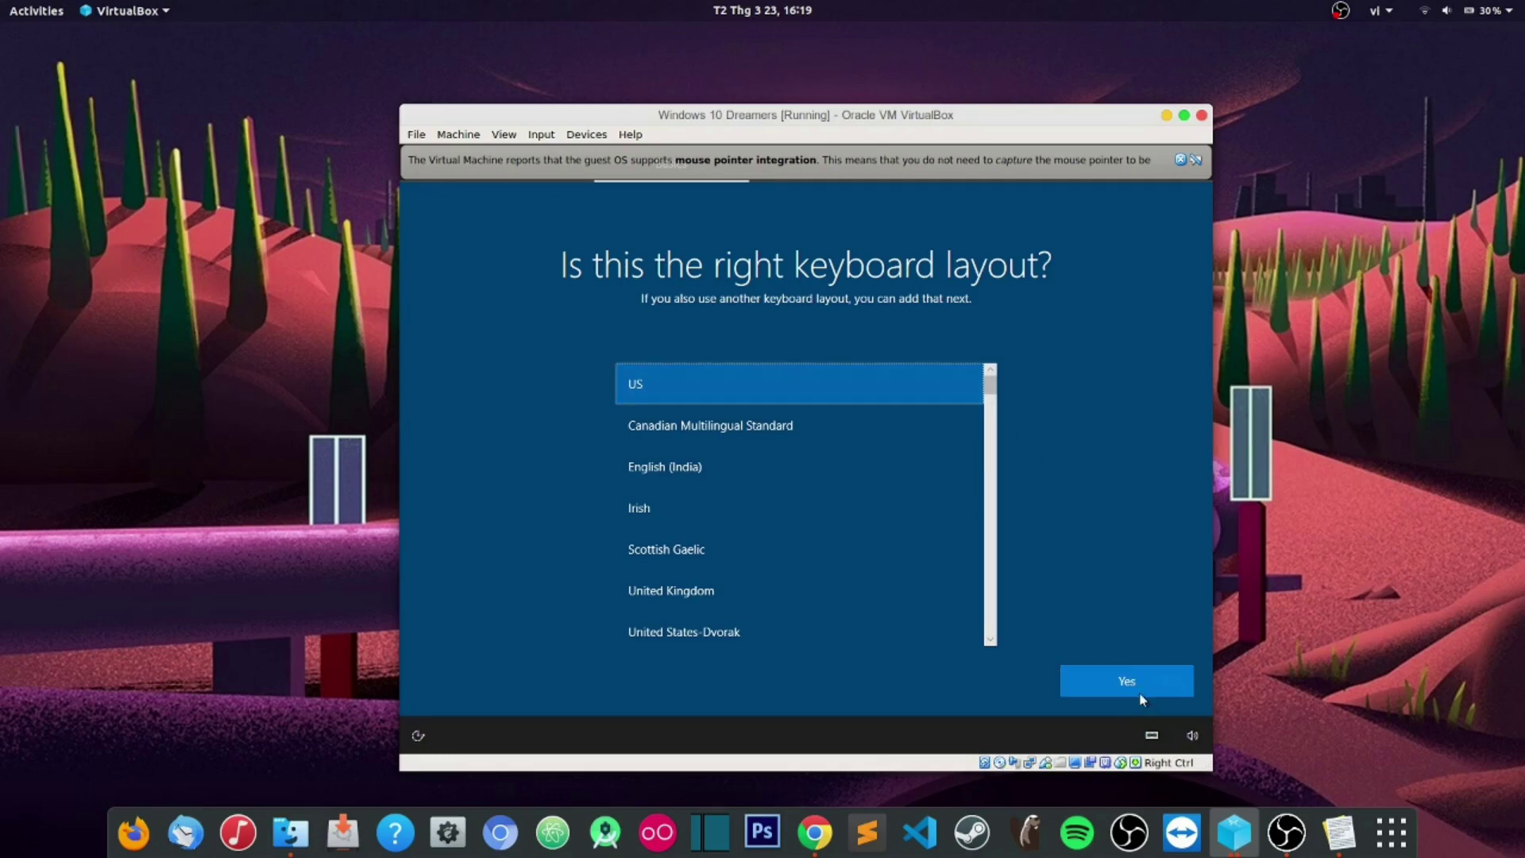
left_click(1116, 687)
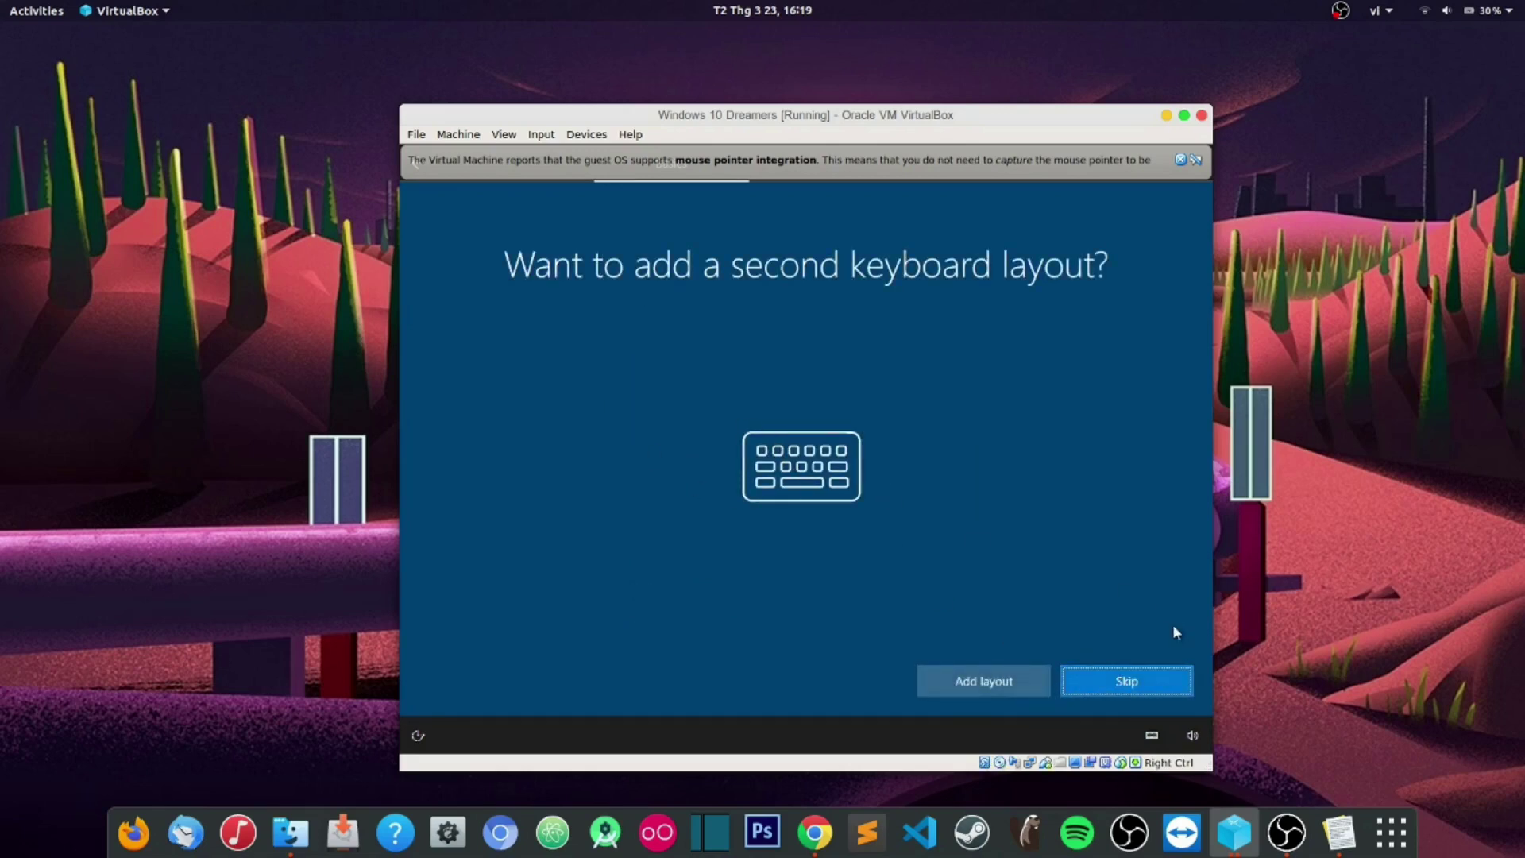
left_click(1064, 687)
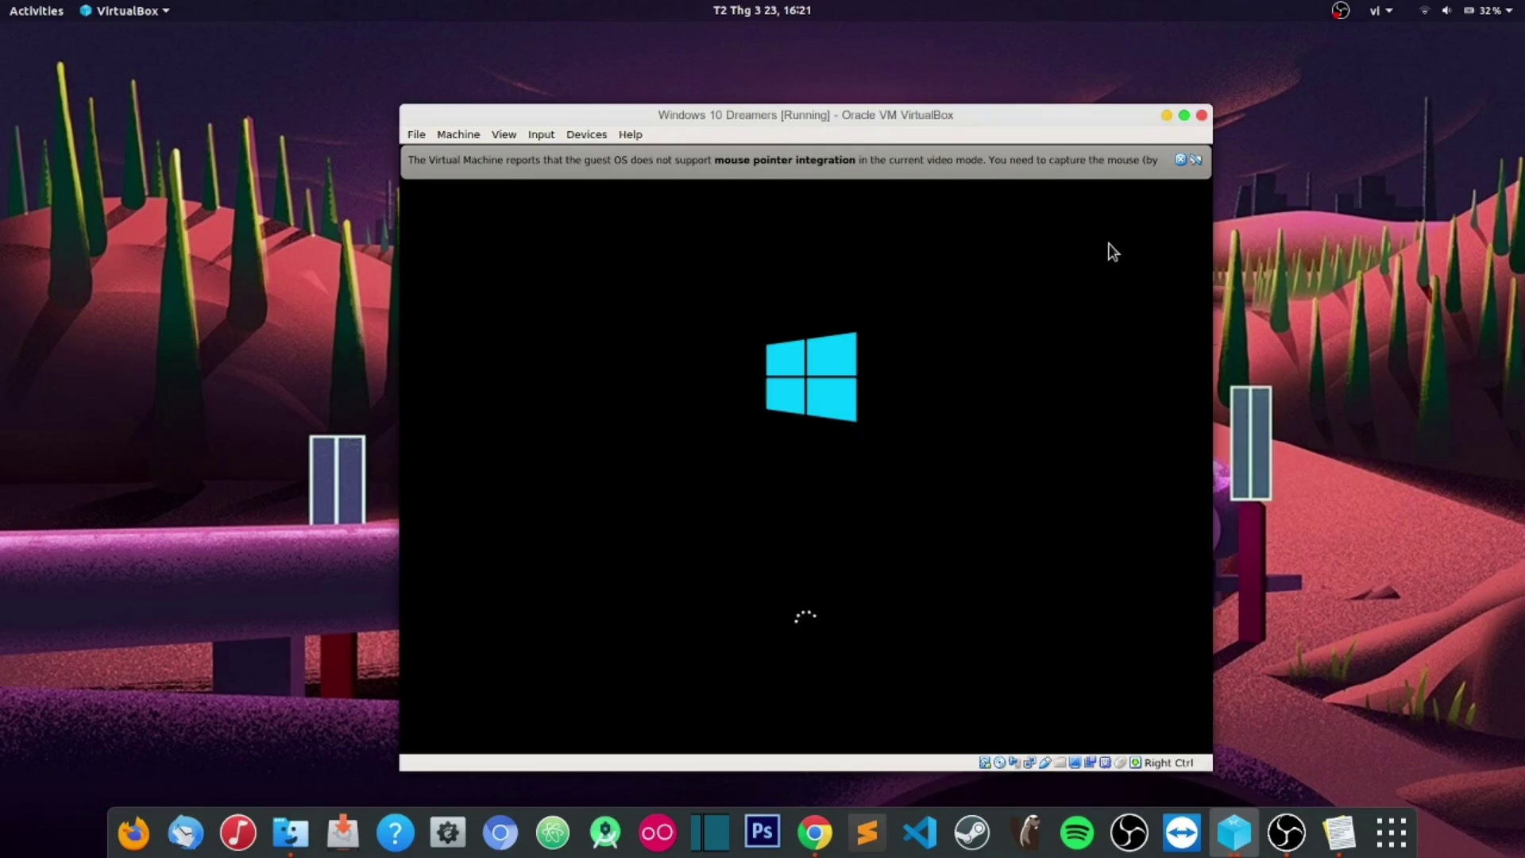
Step: Close the mouse-integration notice, then select Set up for personal use and continue
left_click(1181, 160)
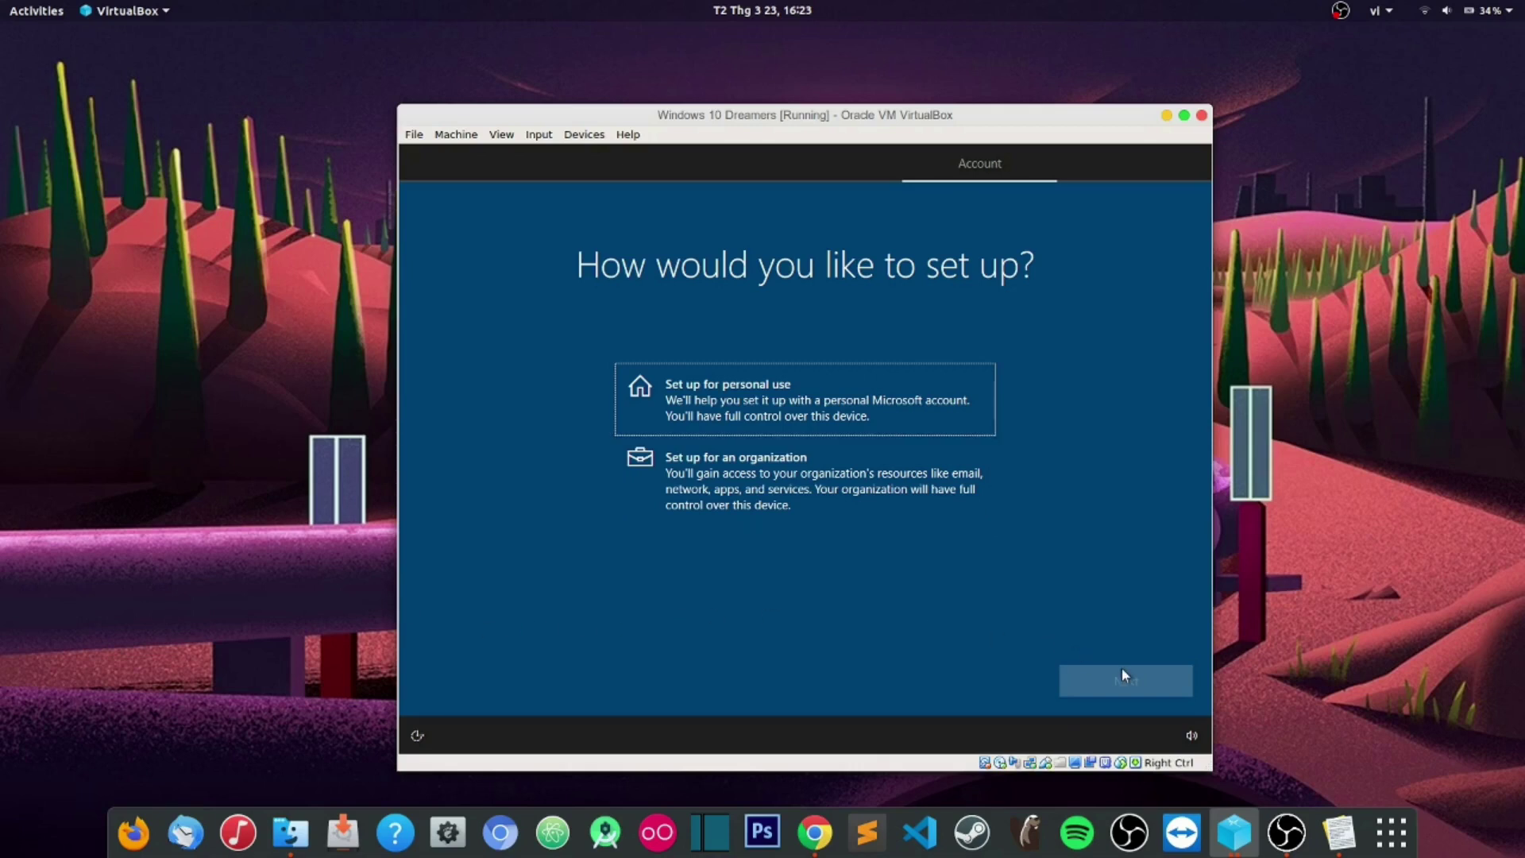
left_click(785, 421)
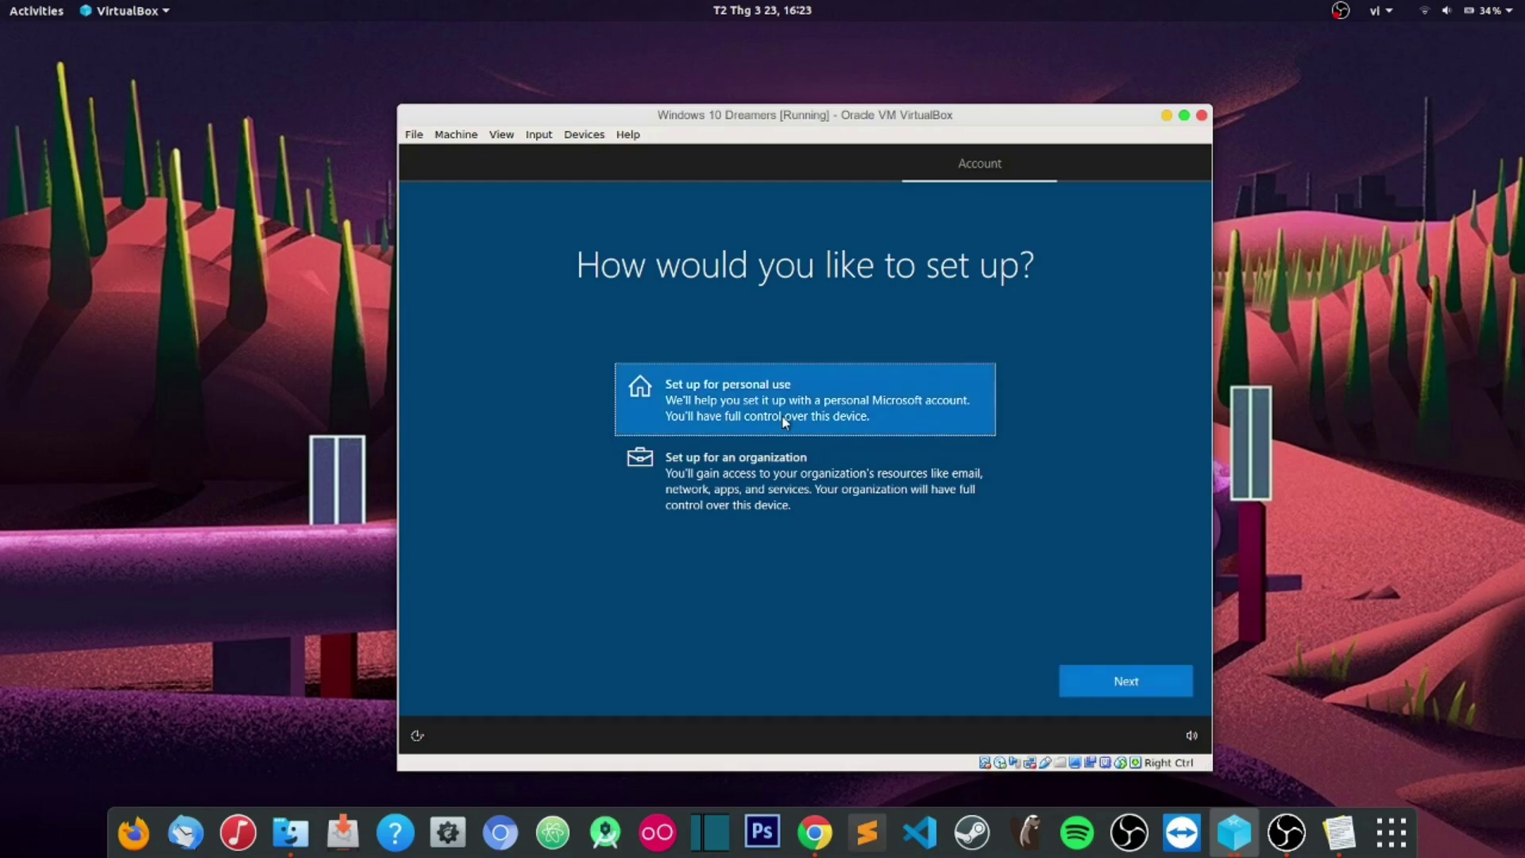
left_click(1112, 695)
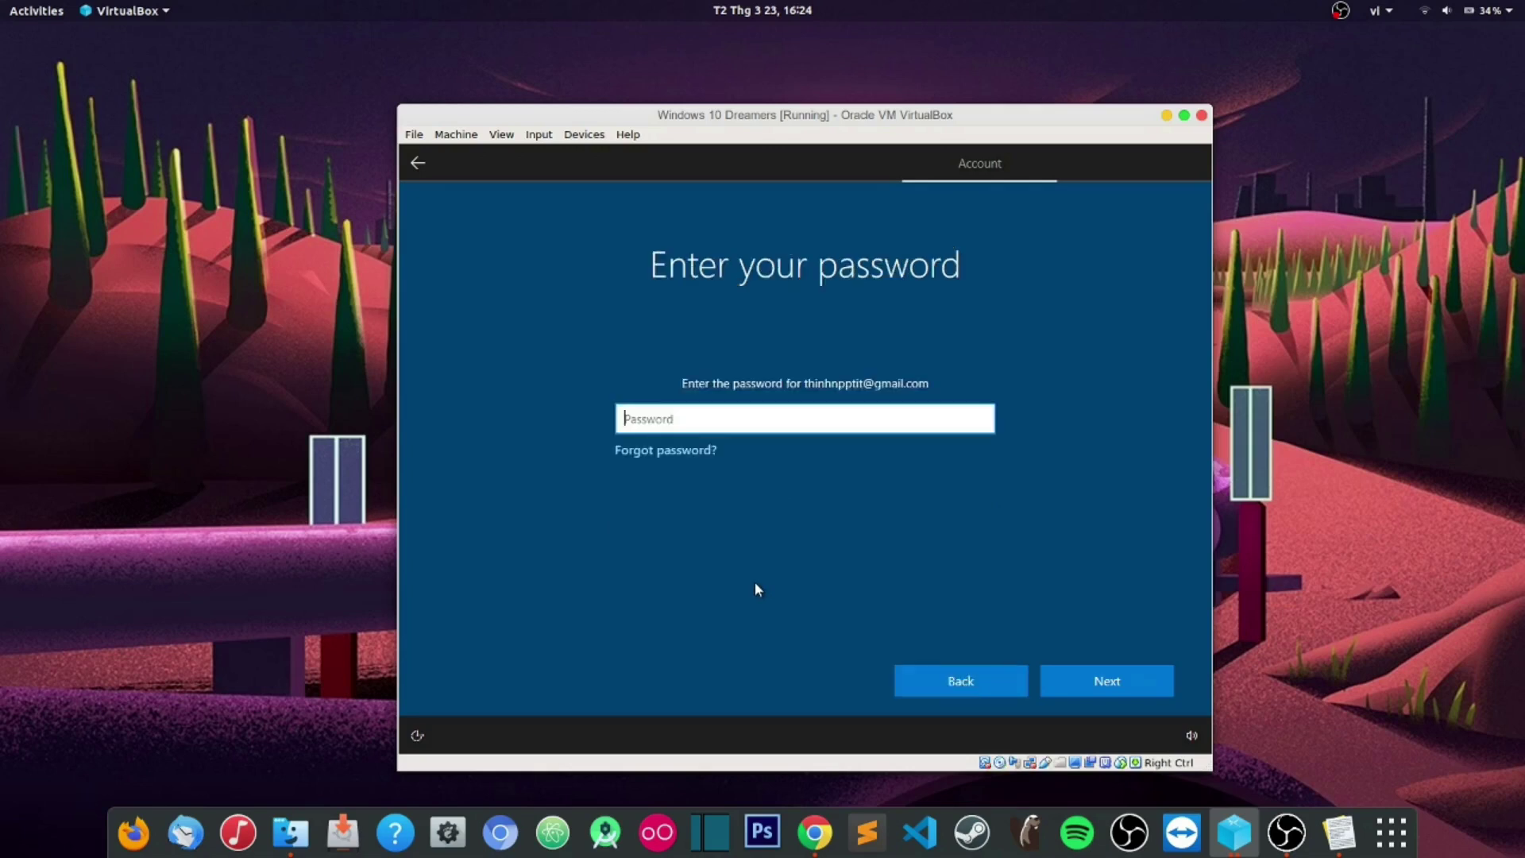
Step: Enter the Microsoft account e-mail address on the sign-in page
type("••••••••••")
Step: Submit the entered Microsoft account password to sign in
key("Return")
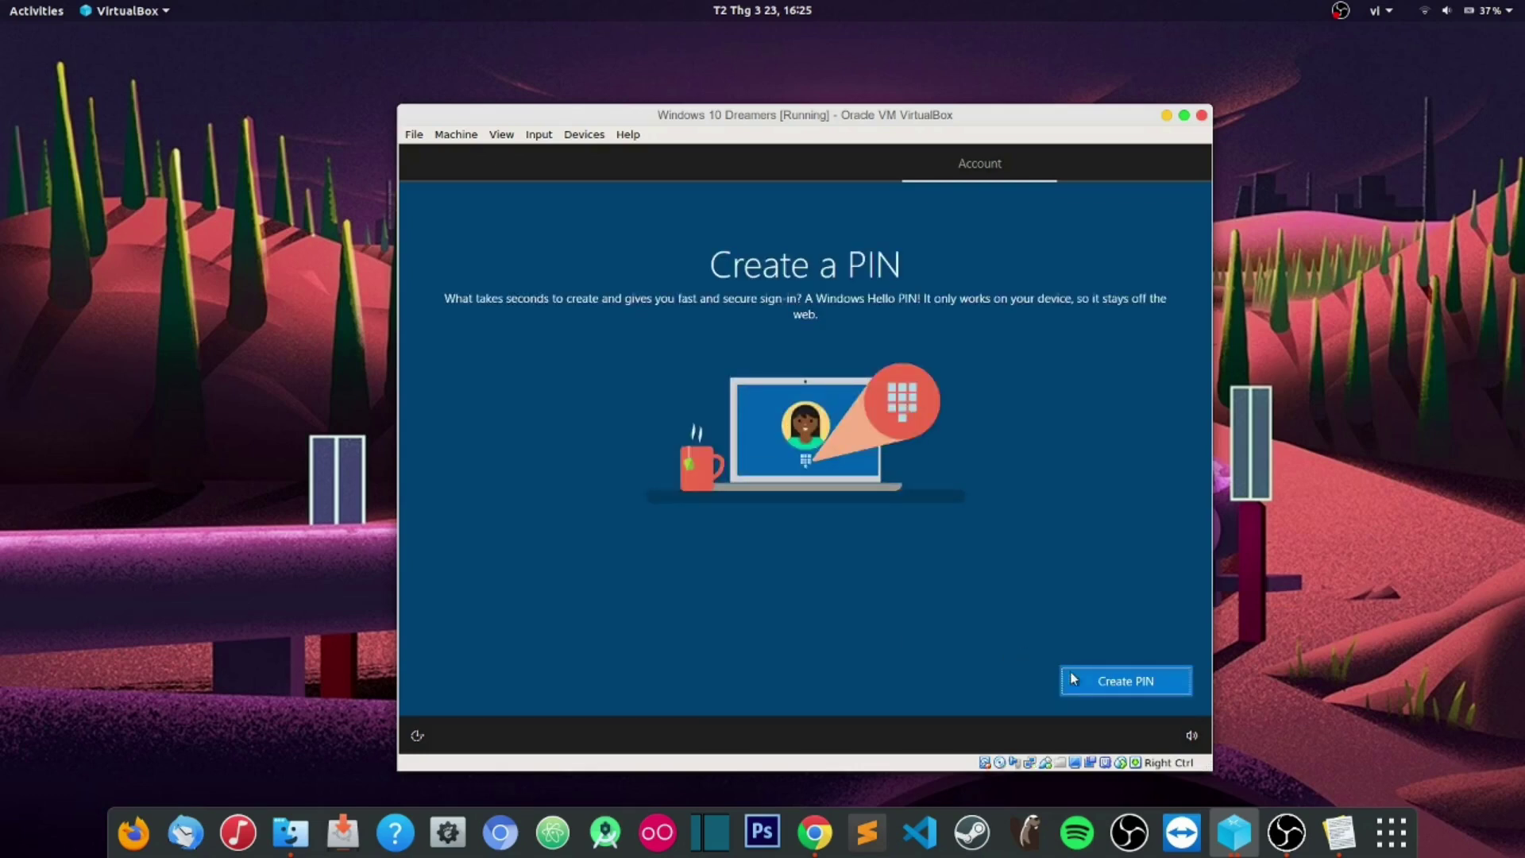
Step: Create a four-digit Windows Hello sign-in PIN and enter it again to confirm
left_click(1096, 678)
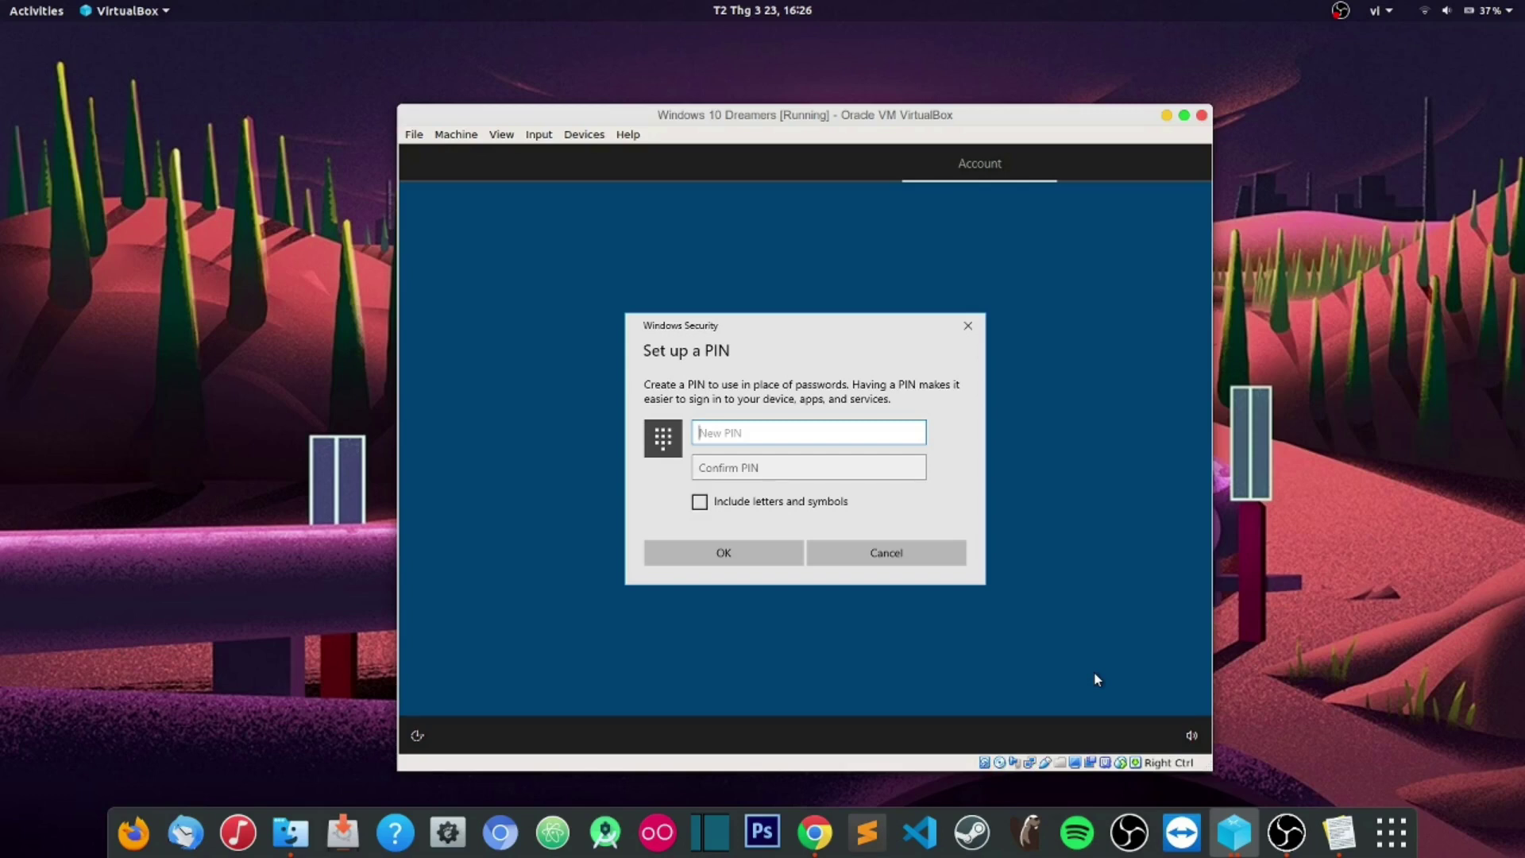
type("1234")
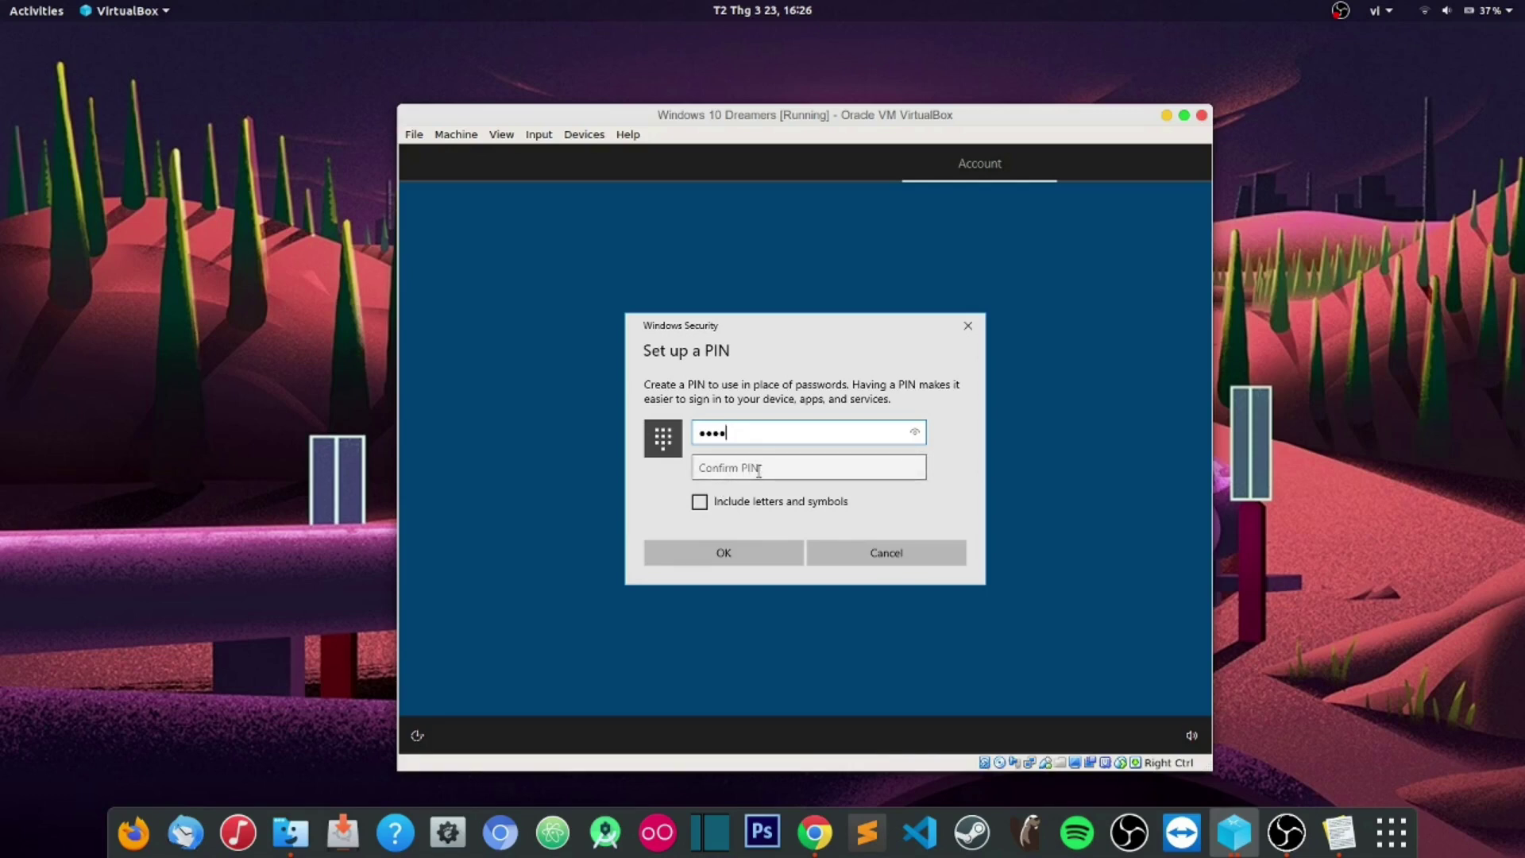
left_click(758, 470)
type("1234")
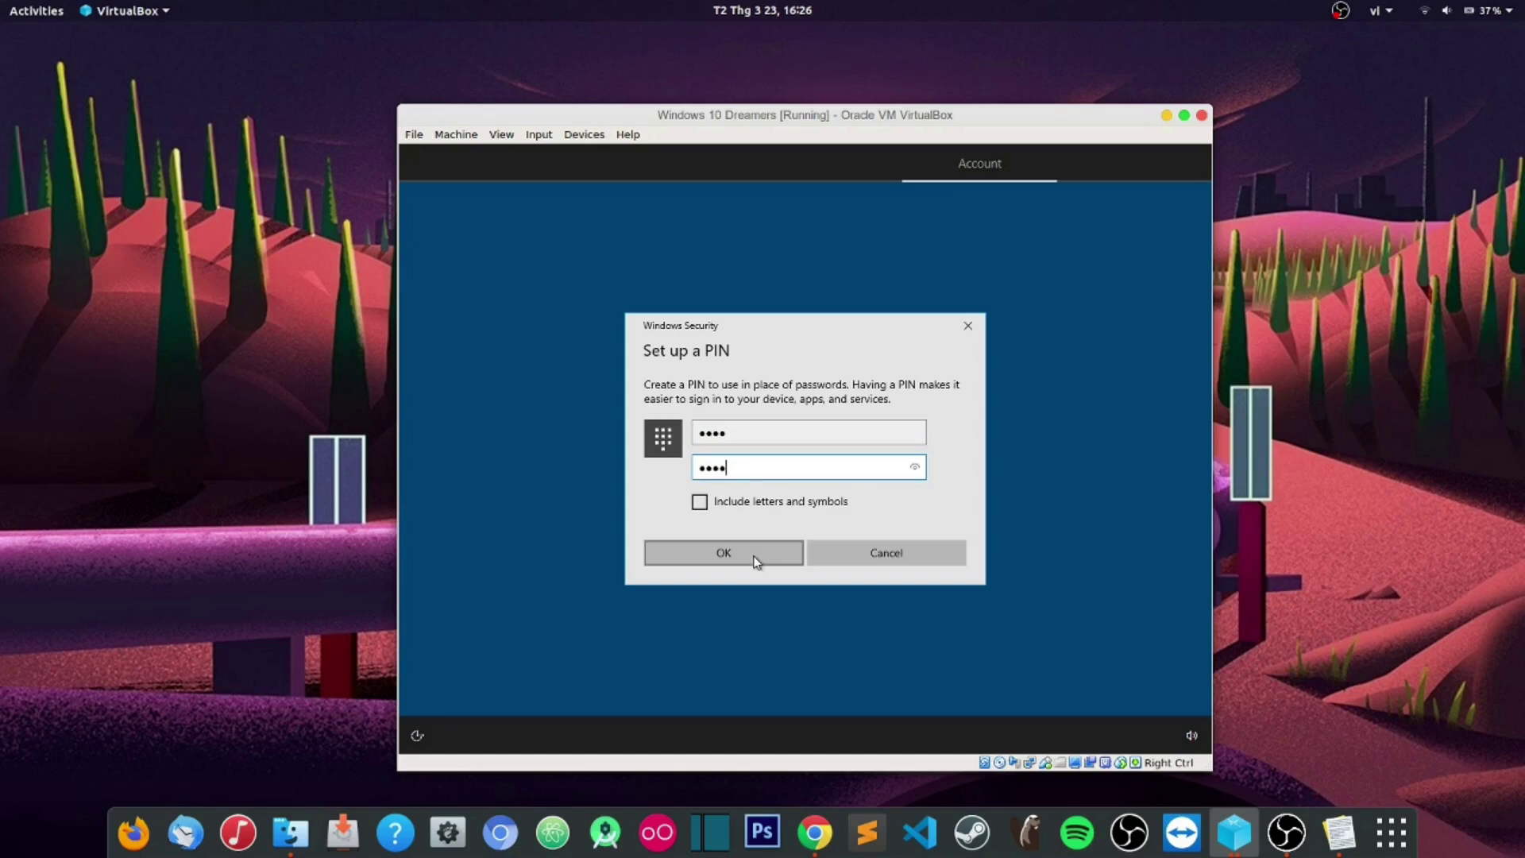
left_click(753, 561)
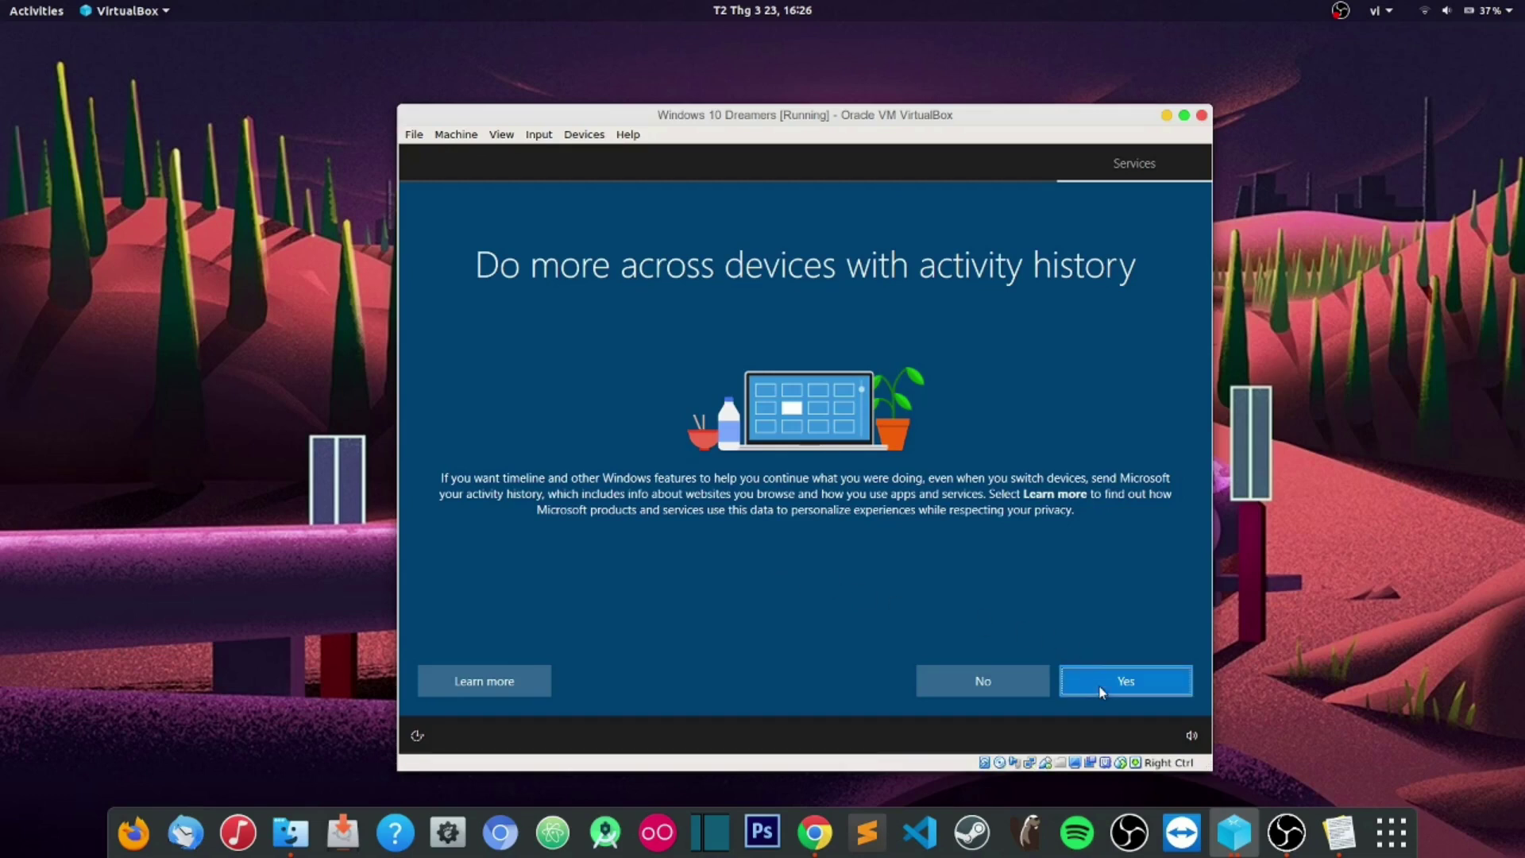
Step: Allow activity history, defer phone linking, and continue past the OneDrive backup page
left_click(1076, 683)
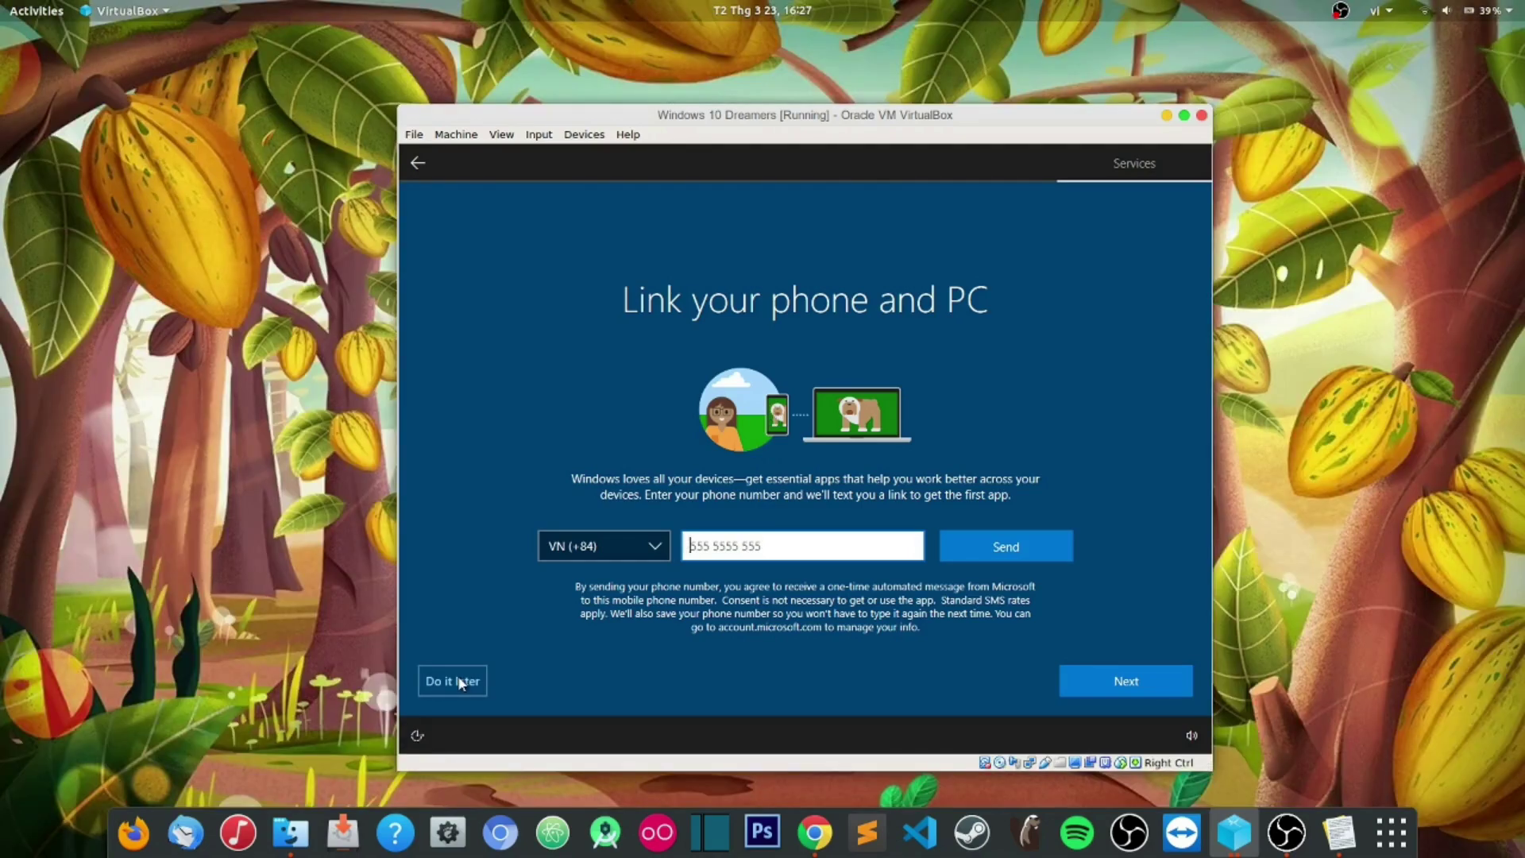
left_click(461, 683)
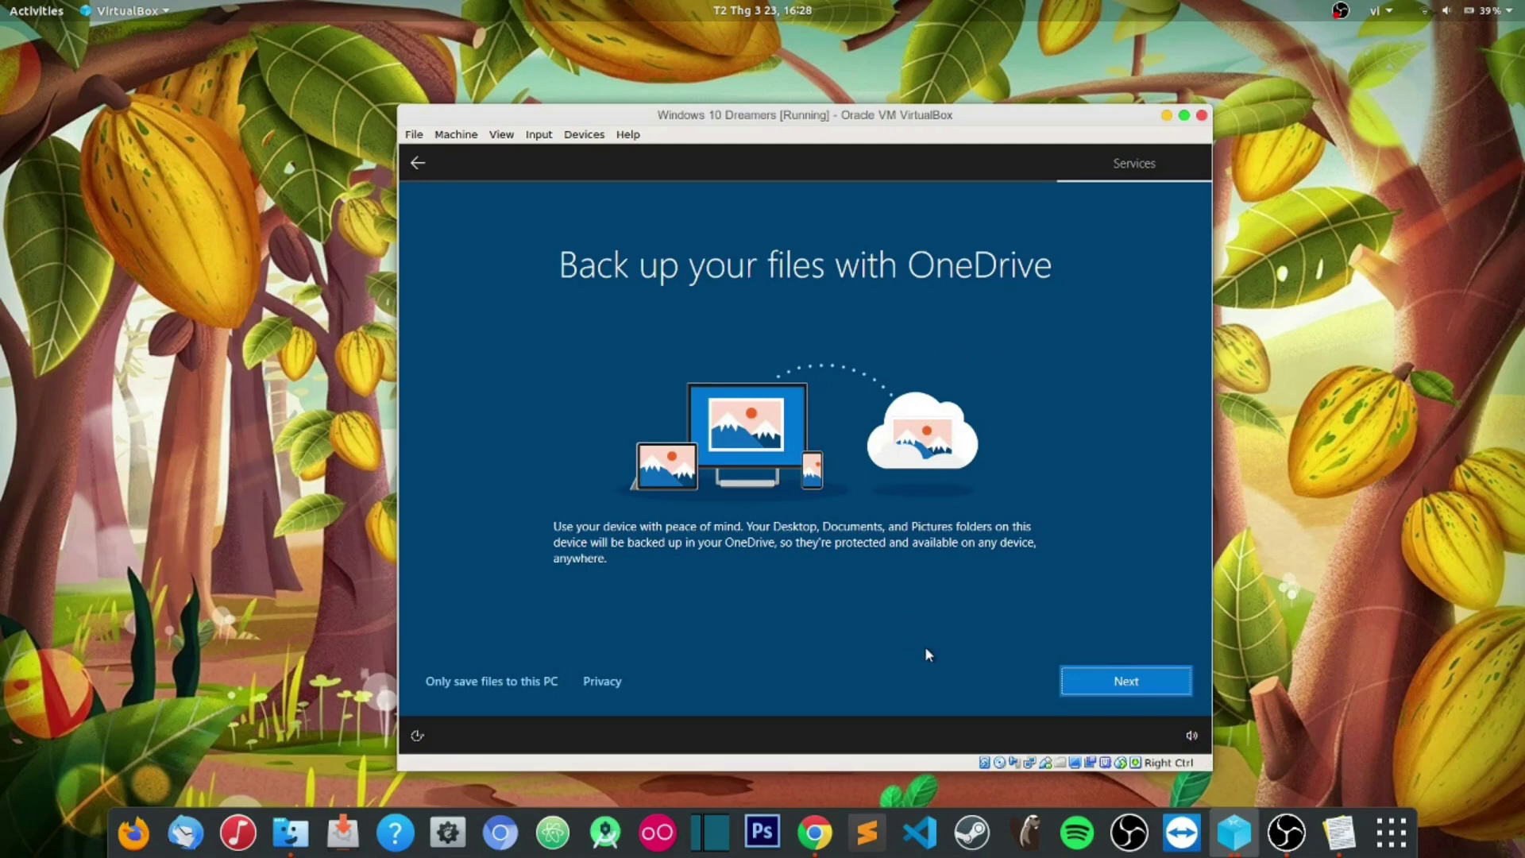
left_click(1107, 680)
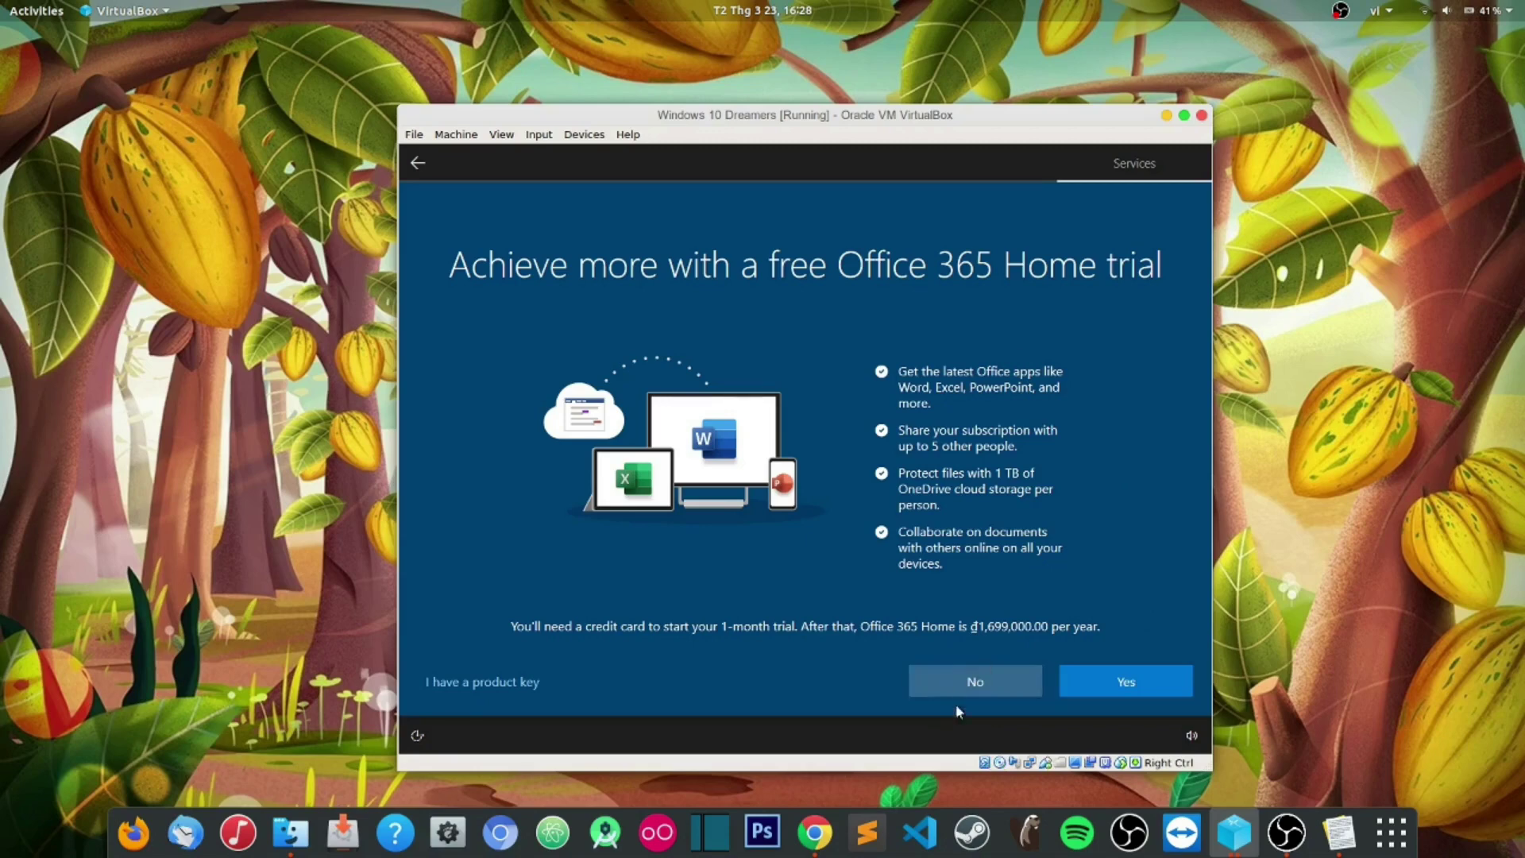
Step: Decline the Office 365 Home trial and accept the default privacy settings
left_click(979, 681)
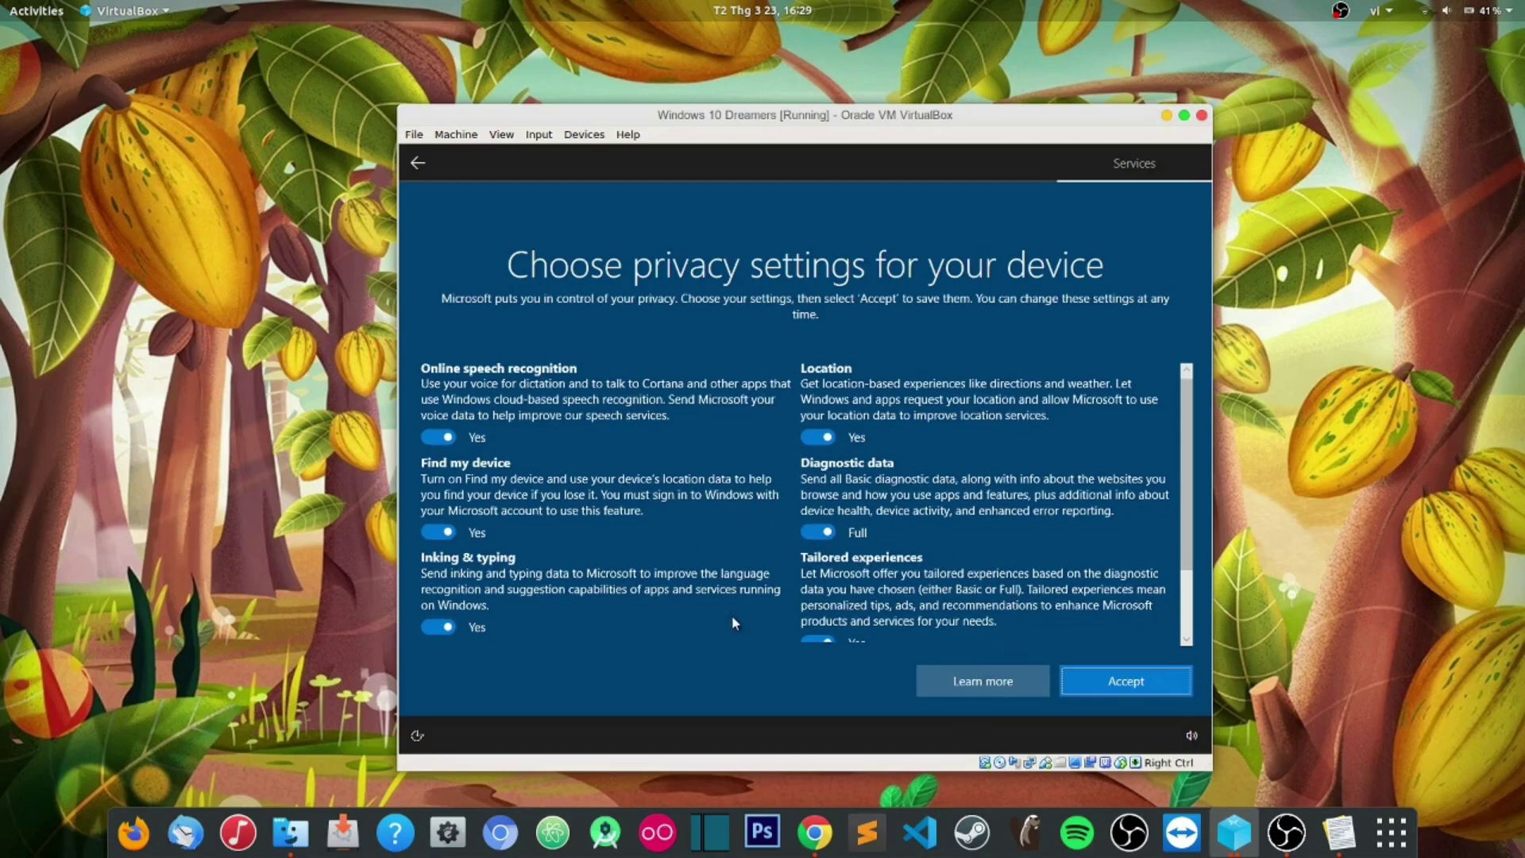
scroll(732, 616, "down", 2)
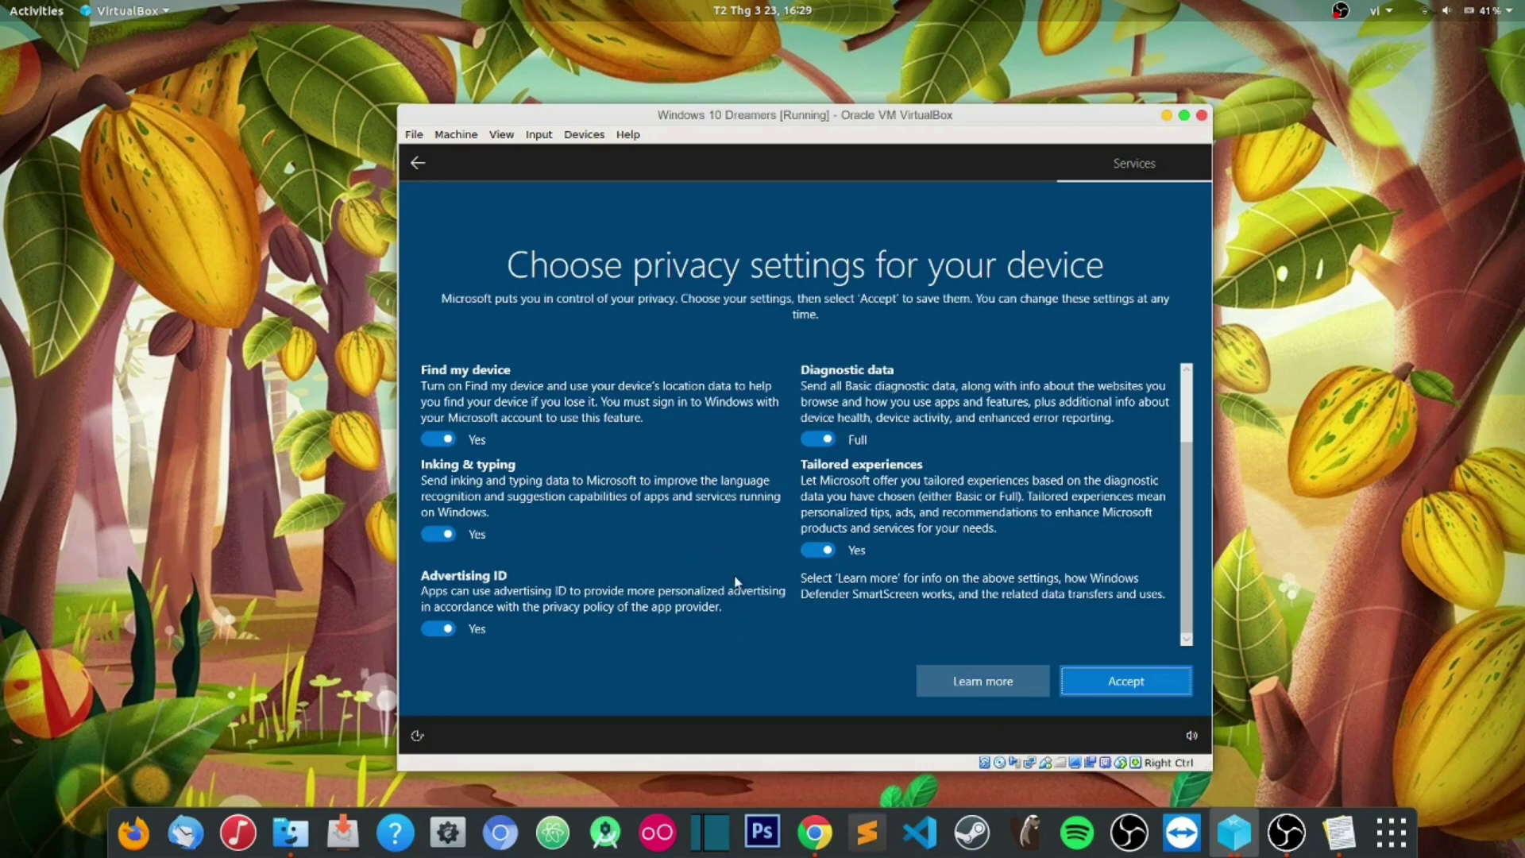
scroll(738, 584, "up", 2)
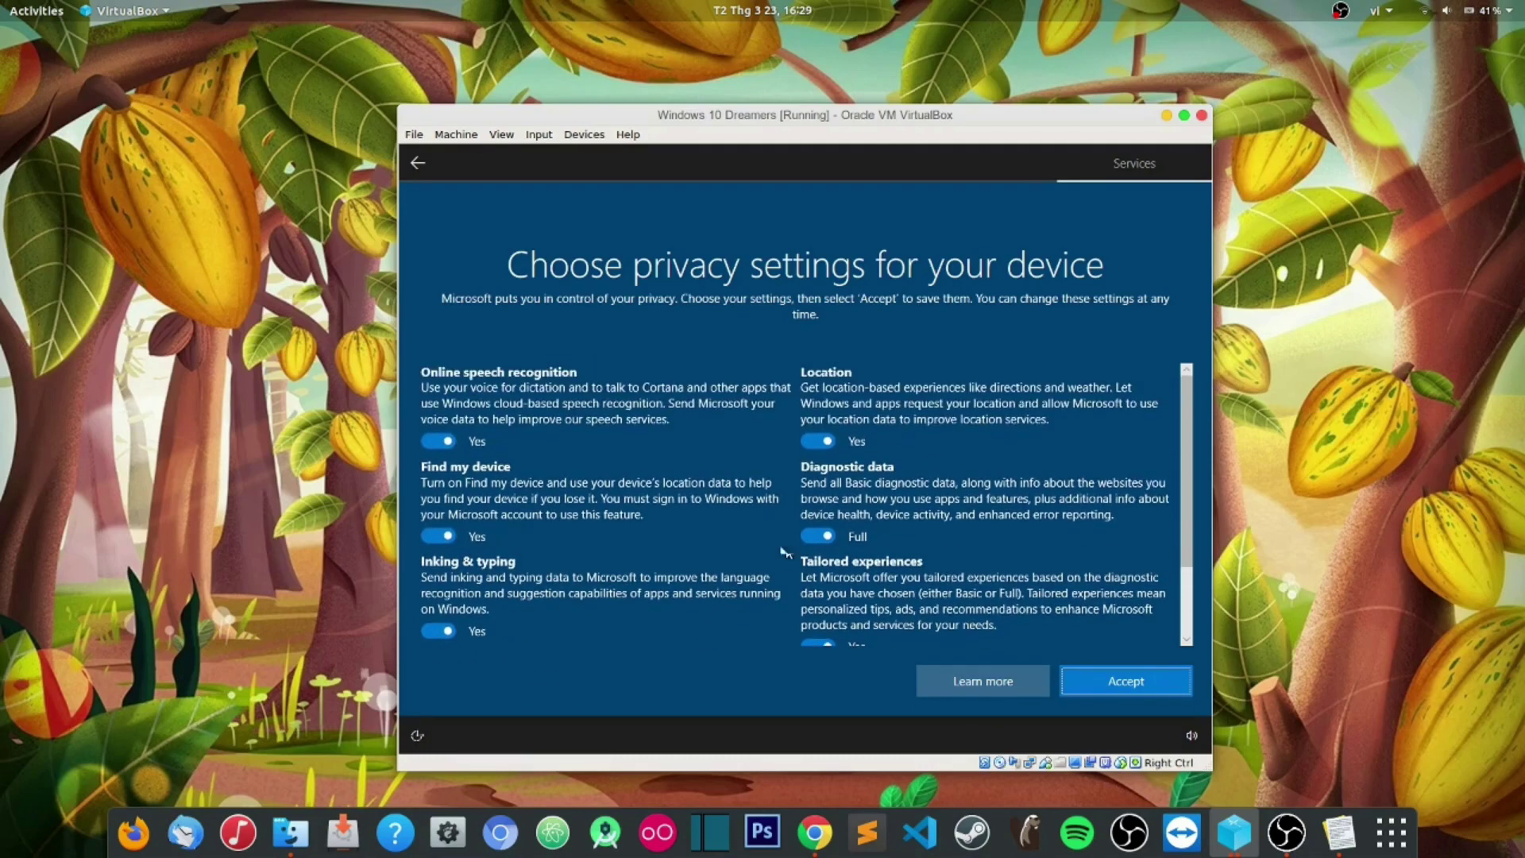
left_click(1128, 685)
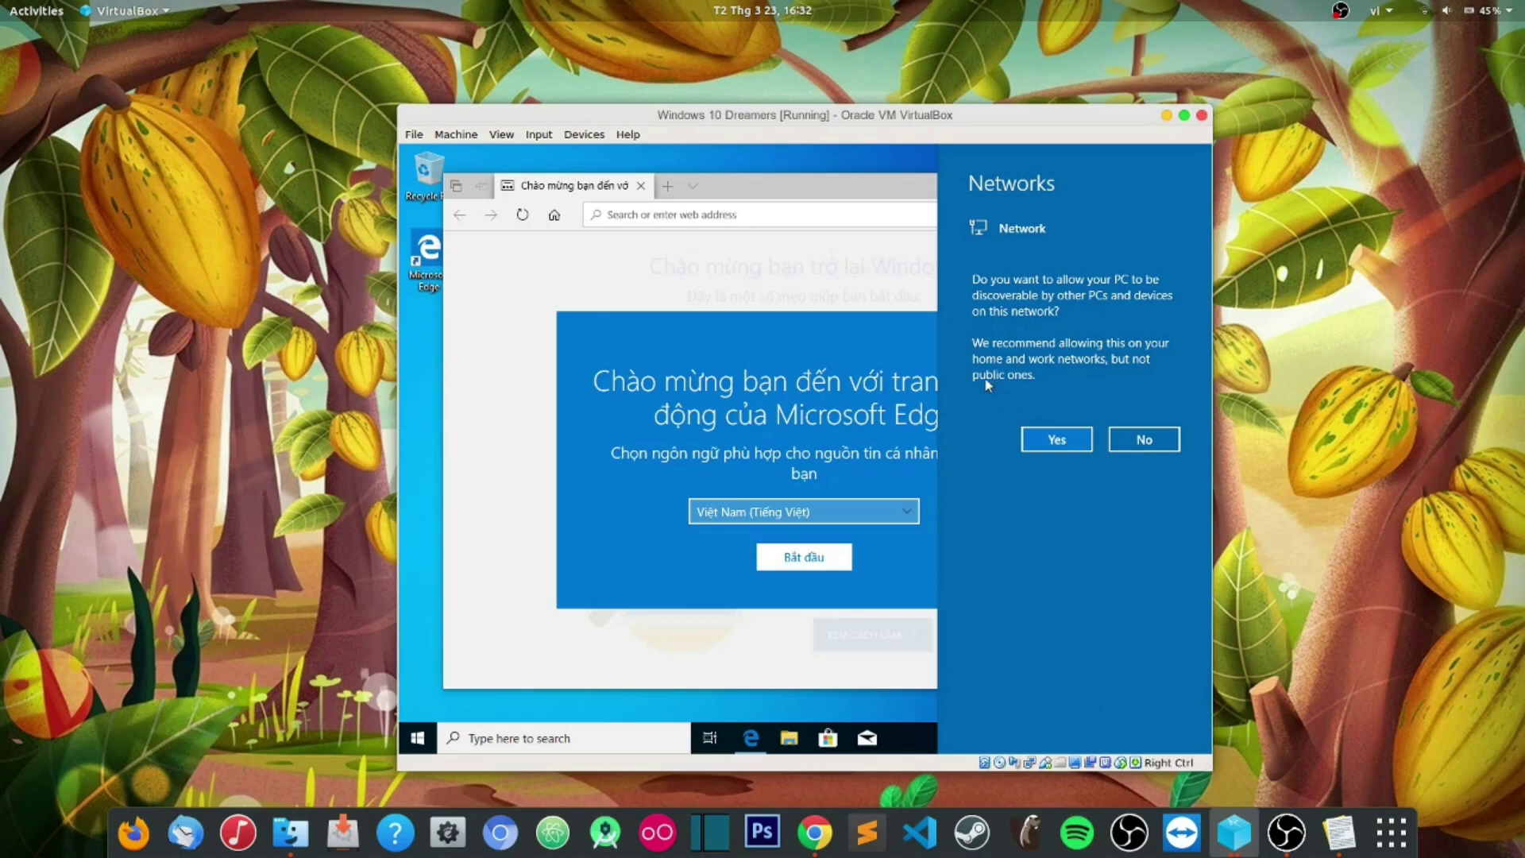
Step: Make the PC discoverable on the network, start Edge's welcome page, then minimize Edge
left_click(1024, 446)
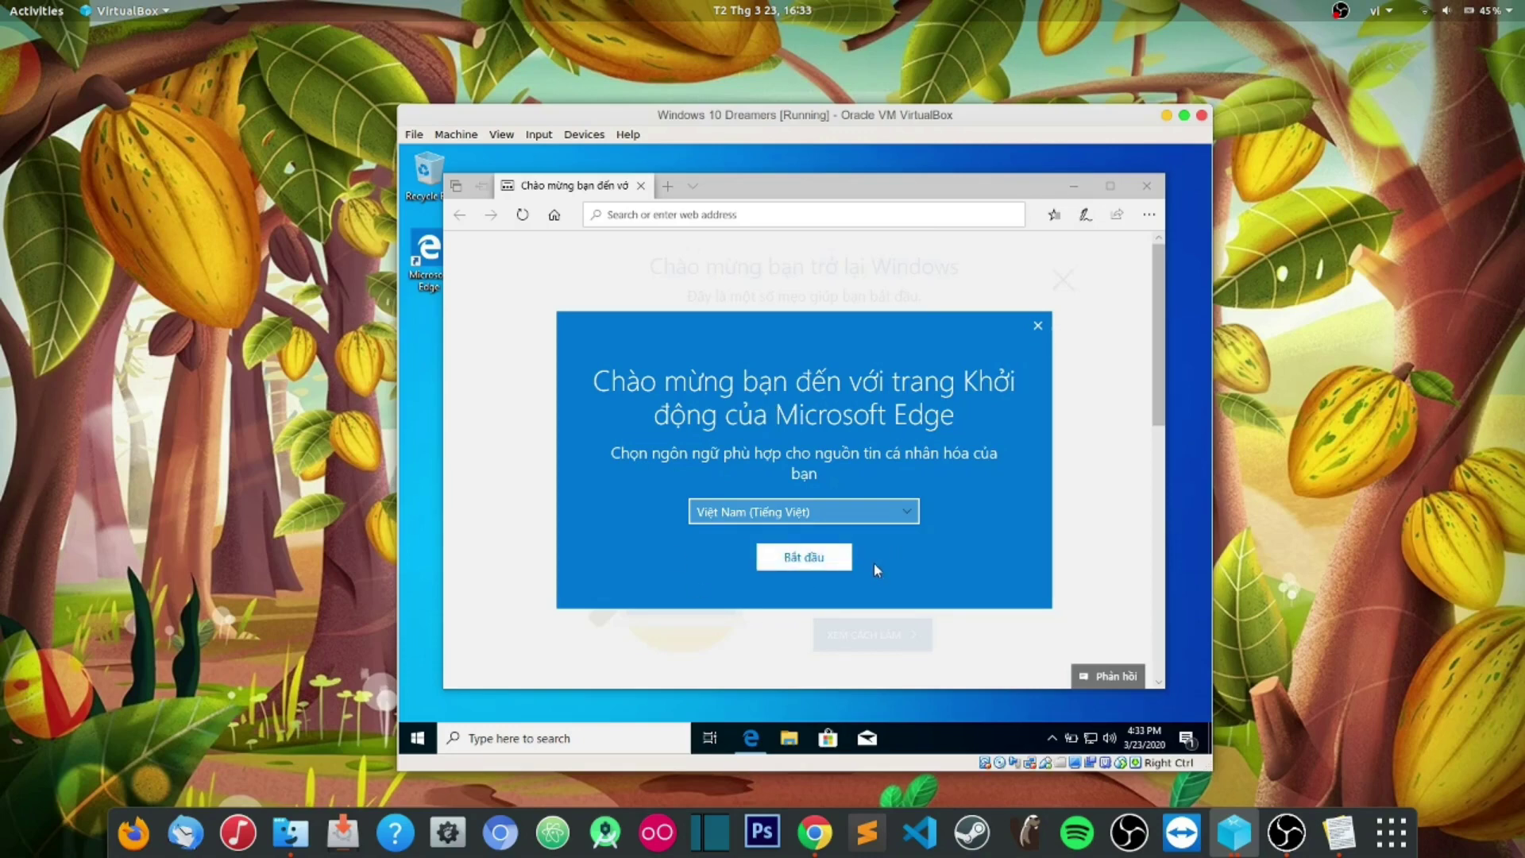
left_click(802, 558)
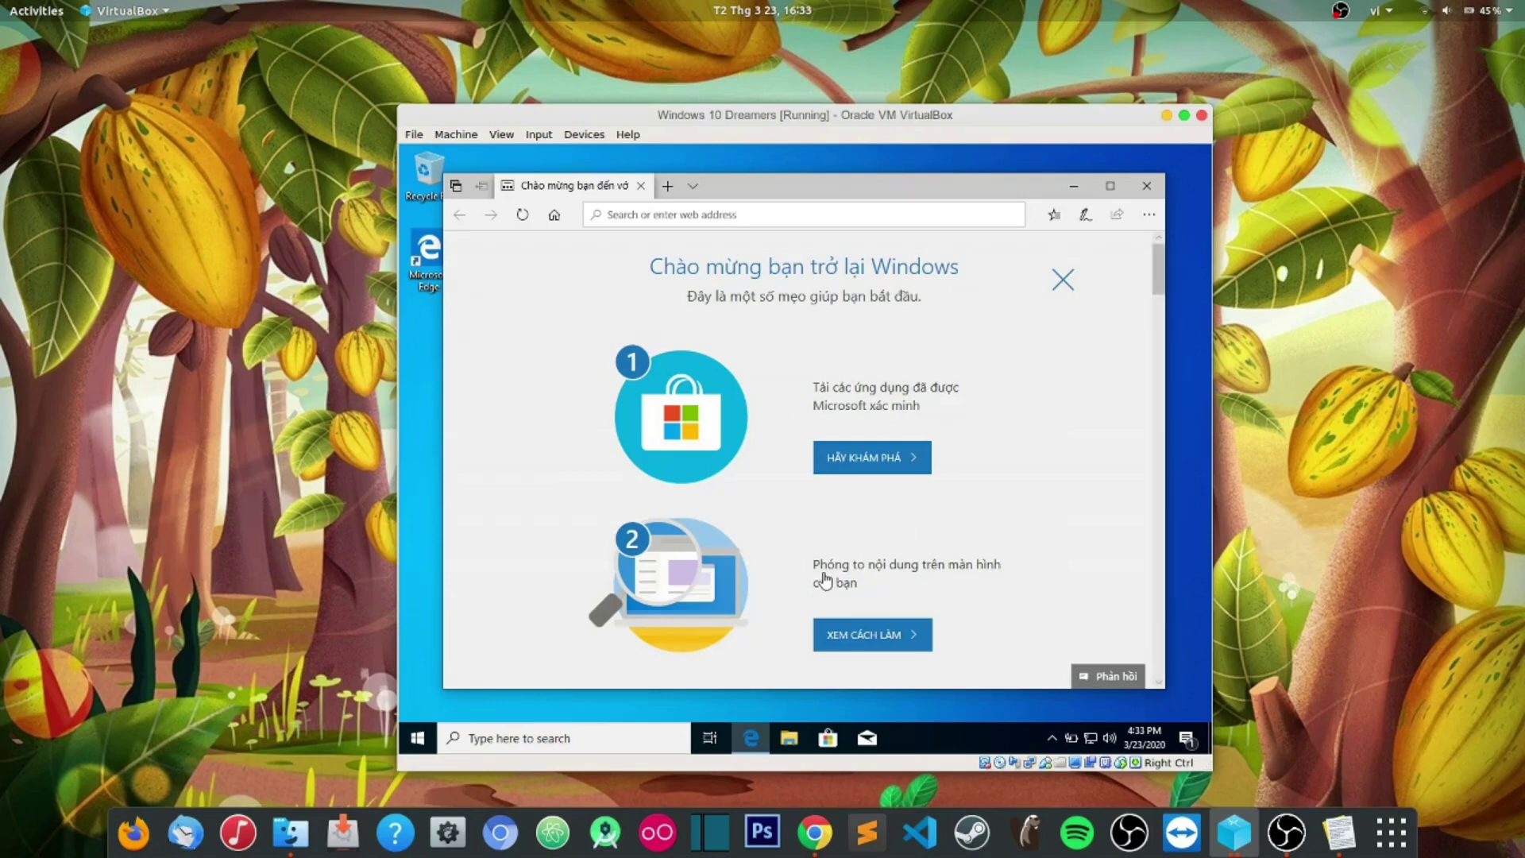
scroll(969, 545, "down", 5)
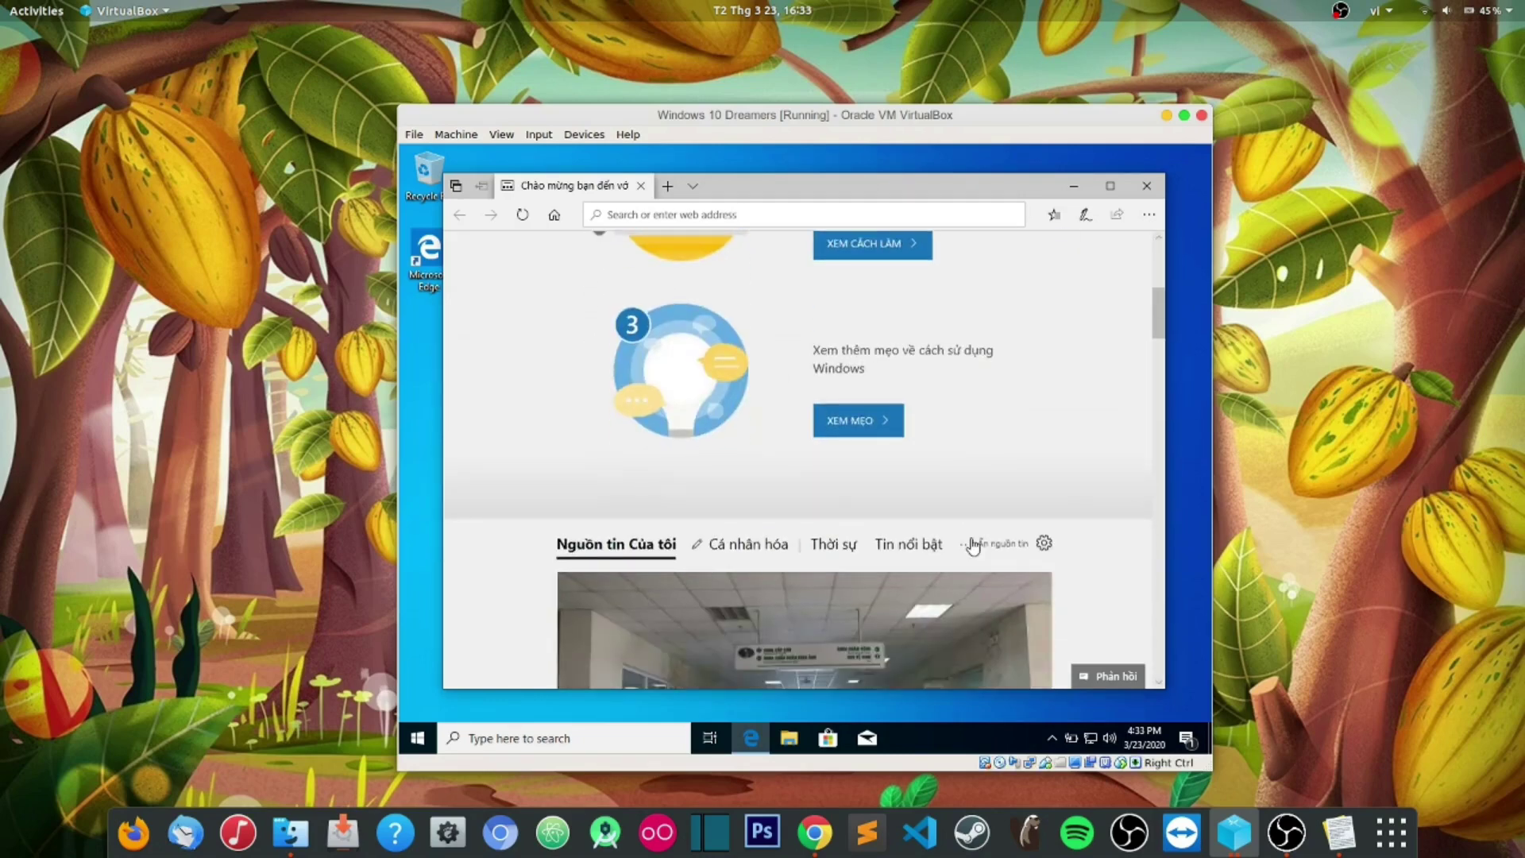
scroll(969, 544, "down", 5)
scroll(970, 545, "up", 3)
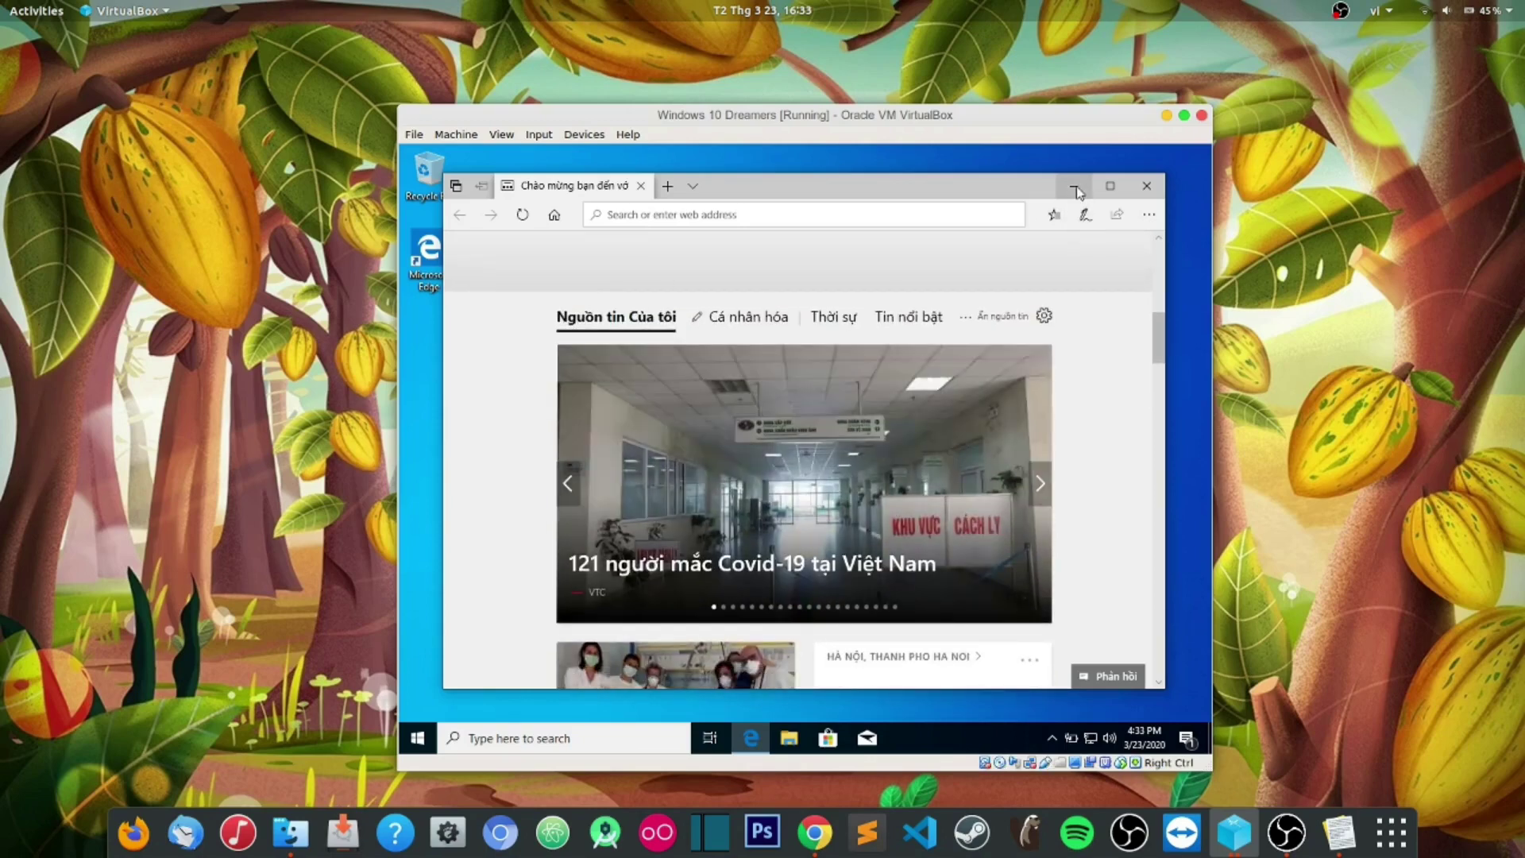
left_click(1074, 185)
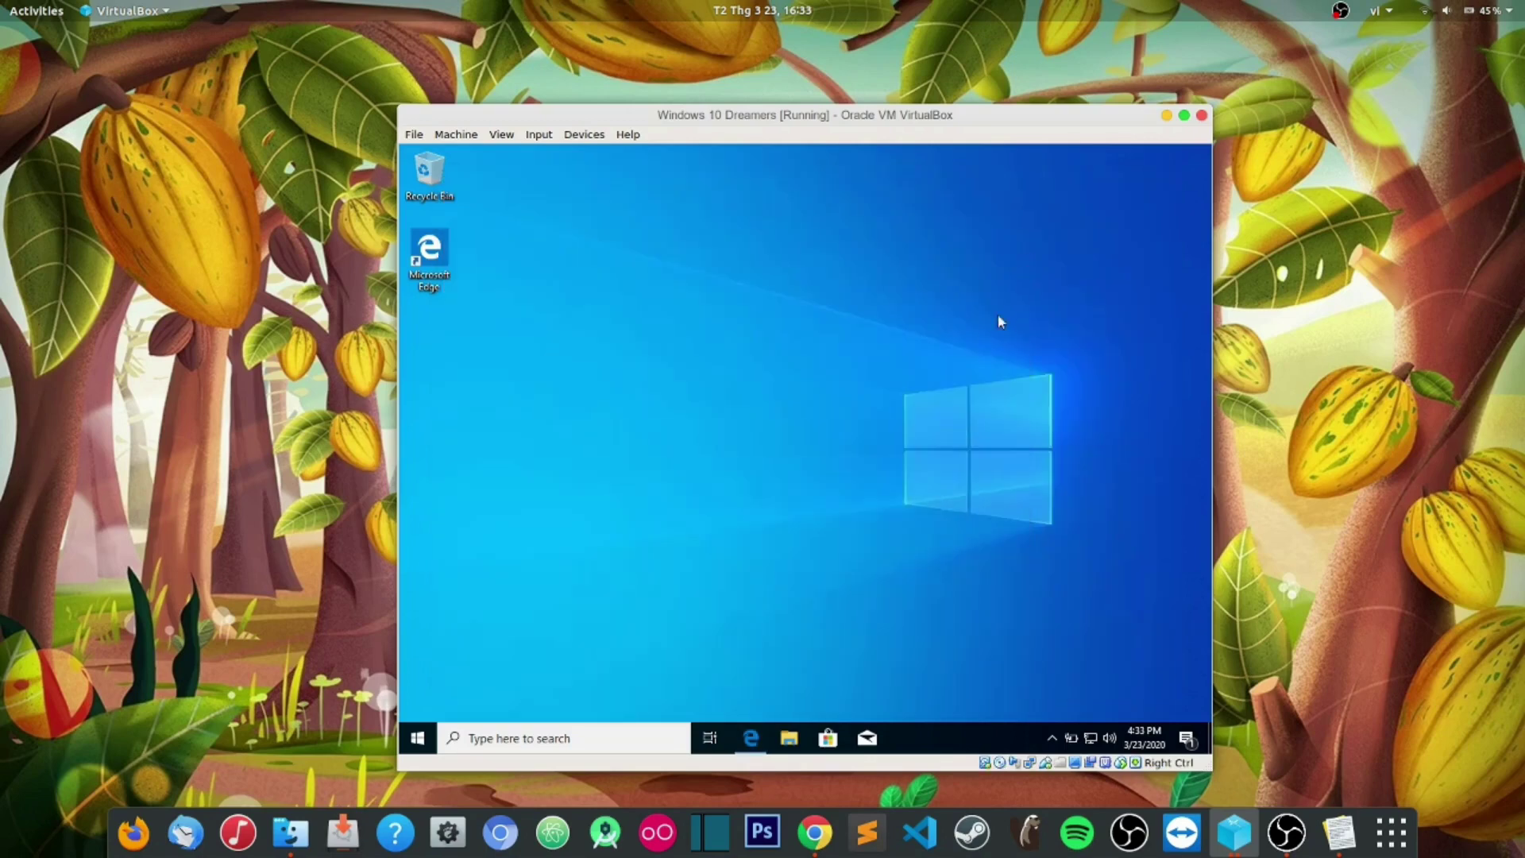
Step: Refresh the Windows desktop twice from its right-click menu
right_click(628, 341)
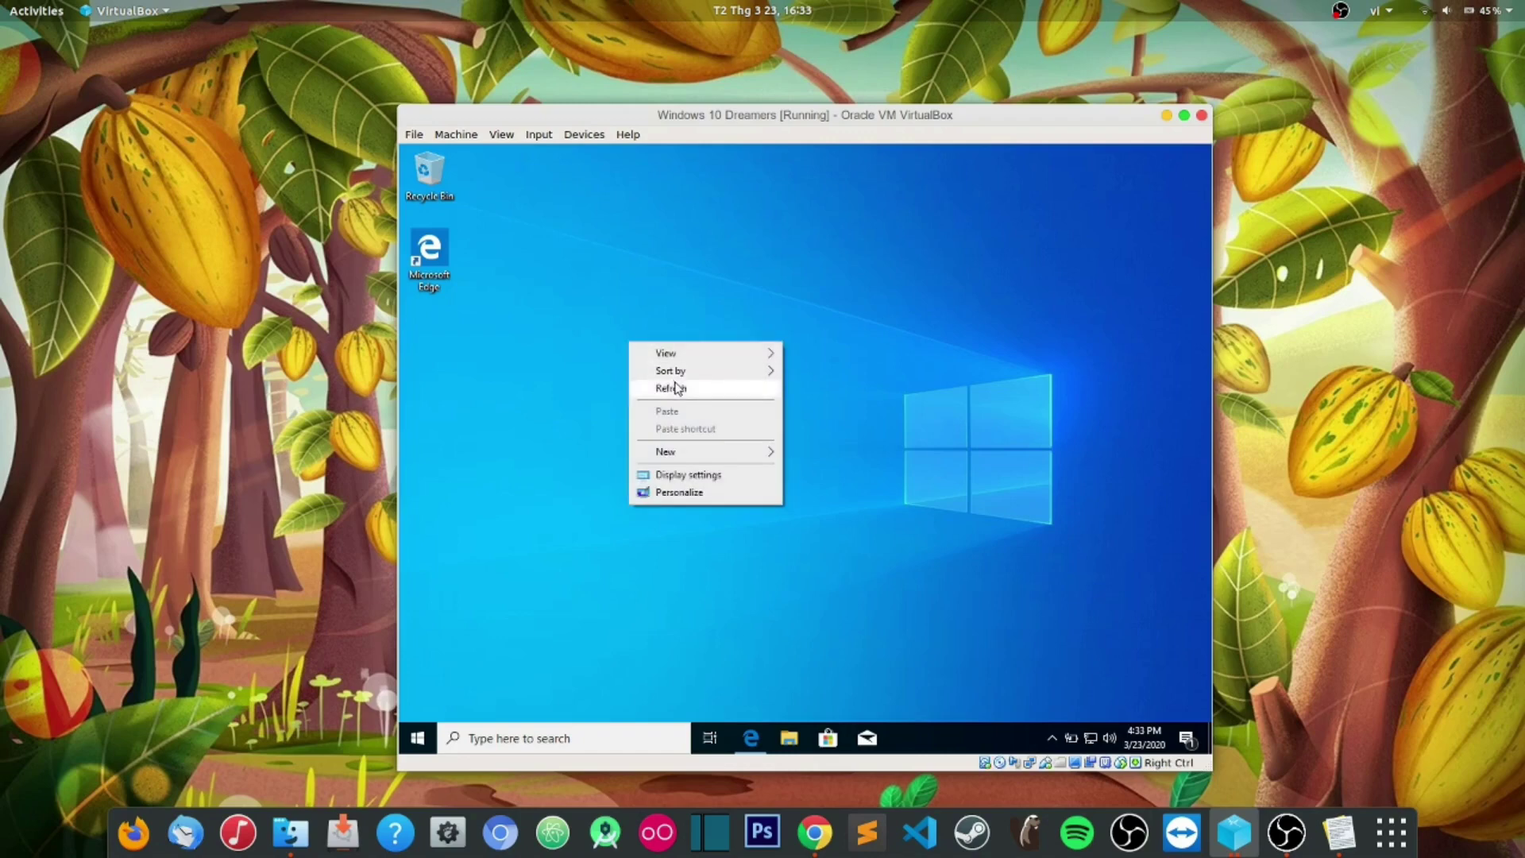
left_click(670, 391)
right_click(788, 393)
left_click(830, 436)
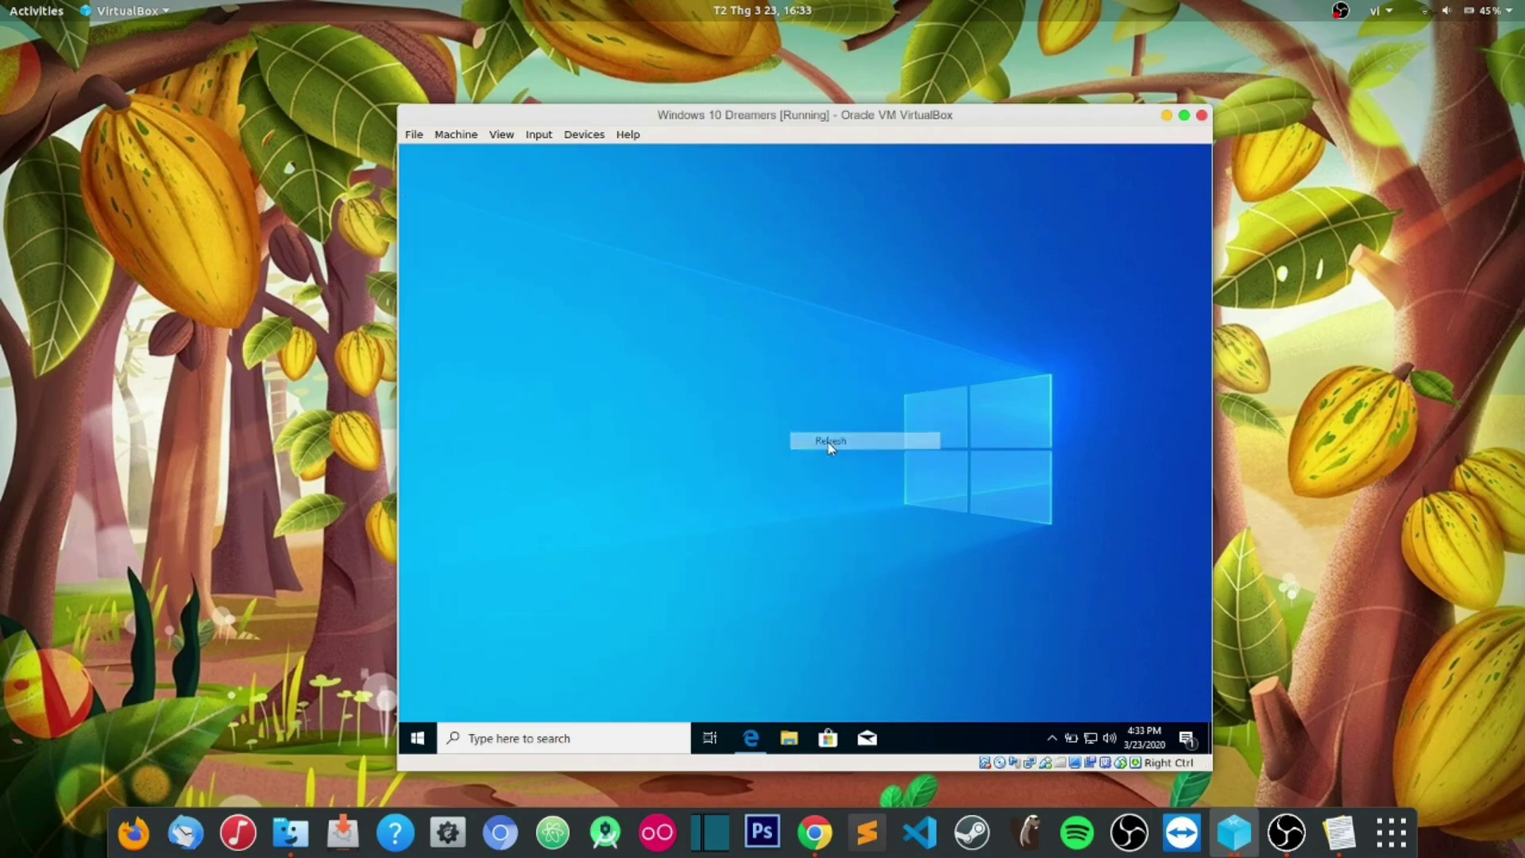
Step: Create a new text document named 'win' on the desktop and open it in Notepad
right_click(648, 347)
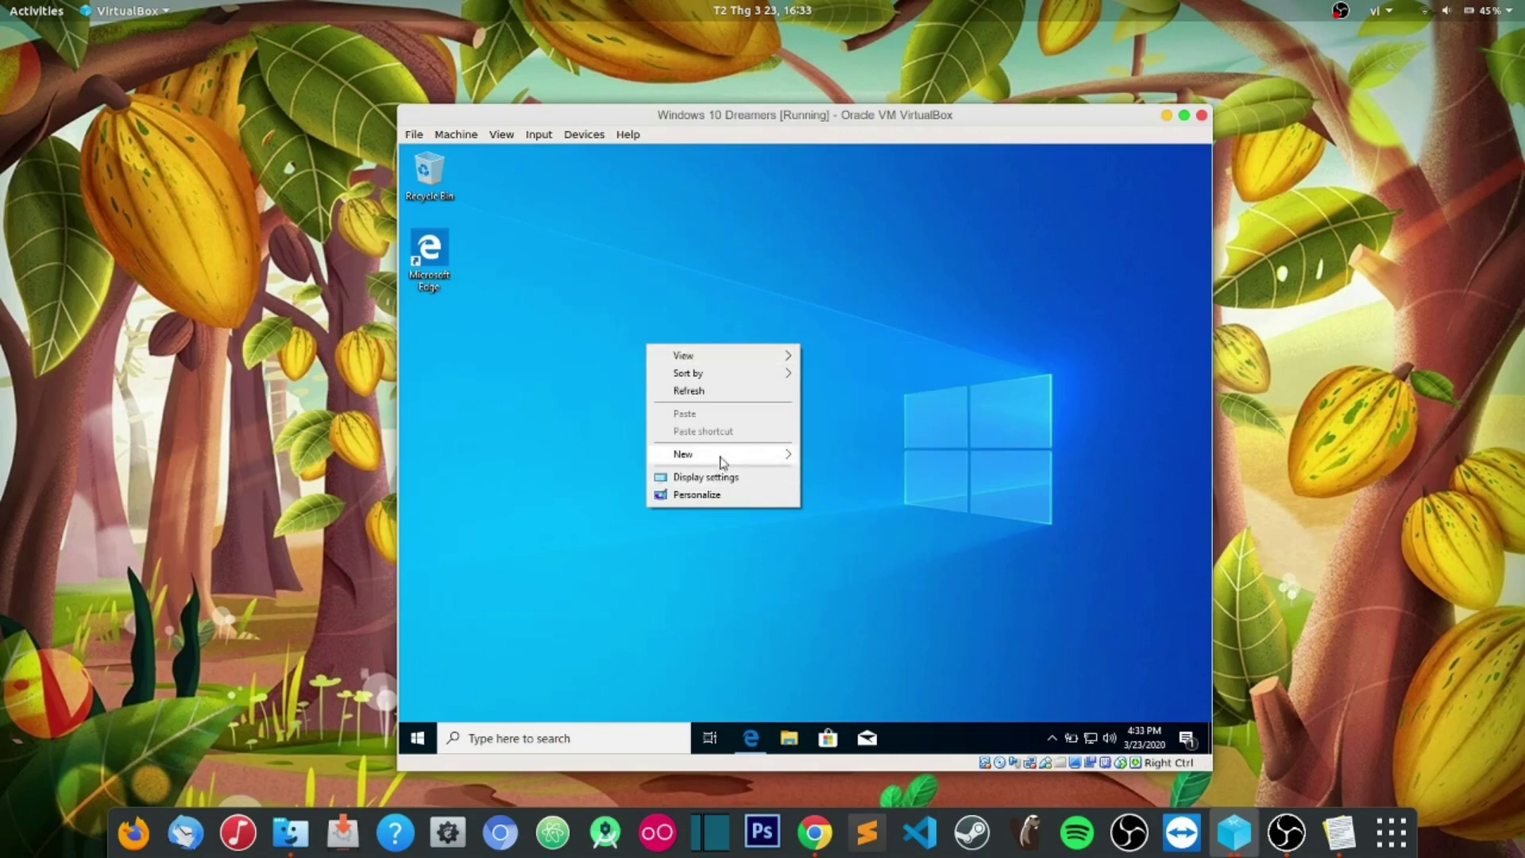
mouse_move(721, 462)
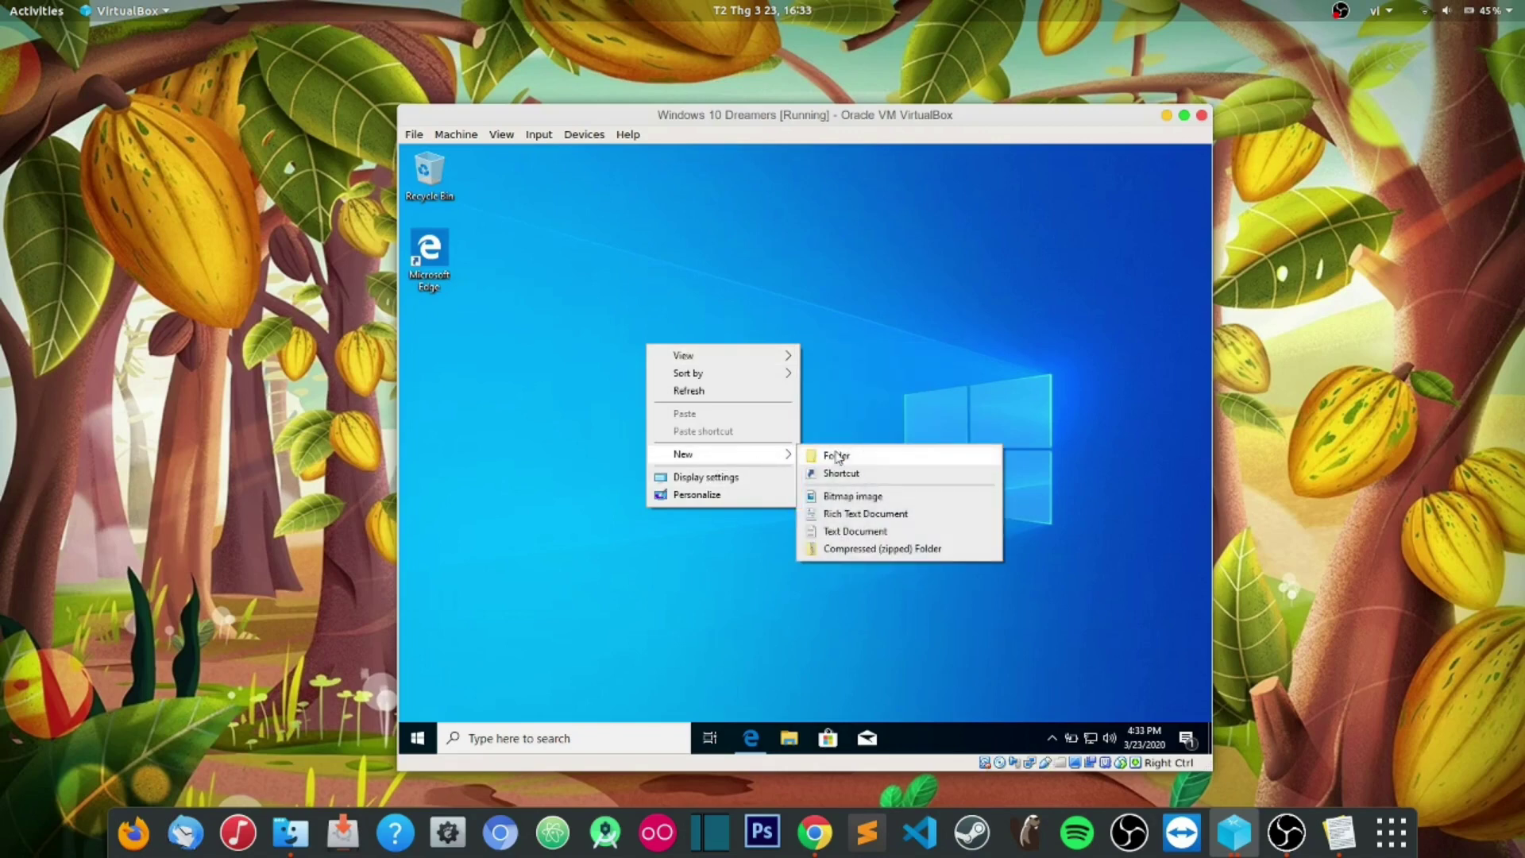
left_click(855, 531)
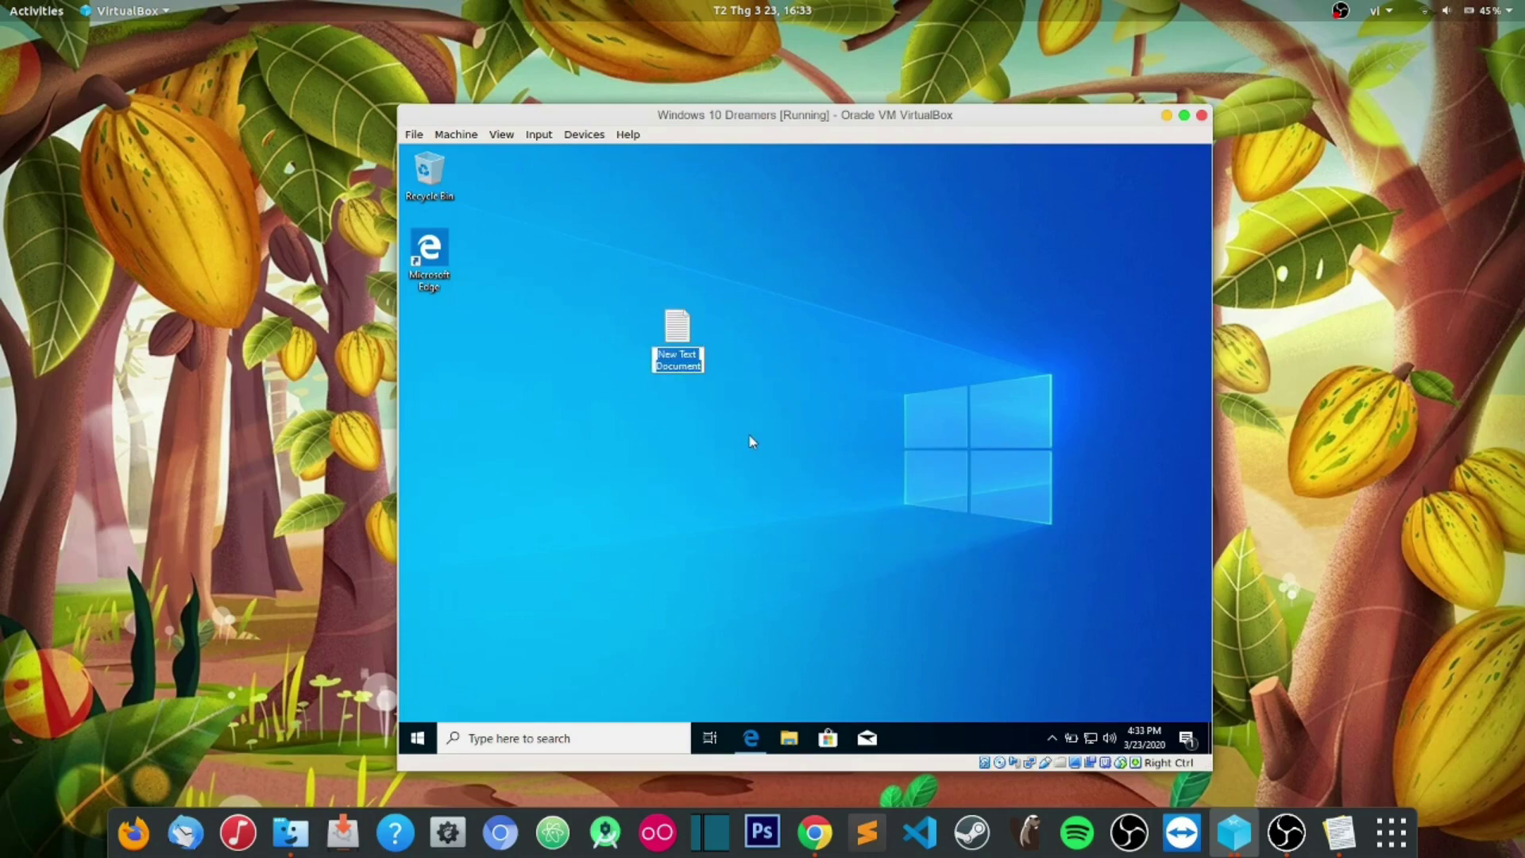
type("win")
key("Return")
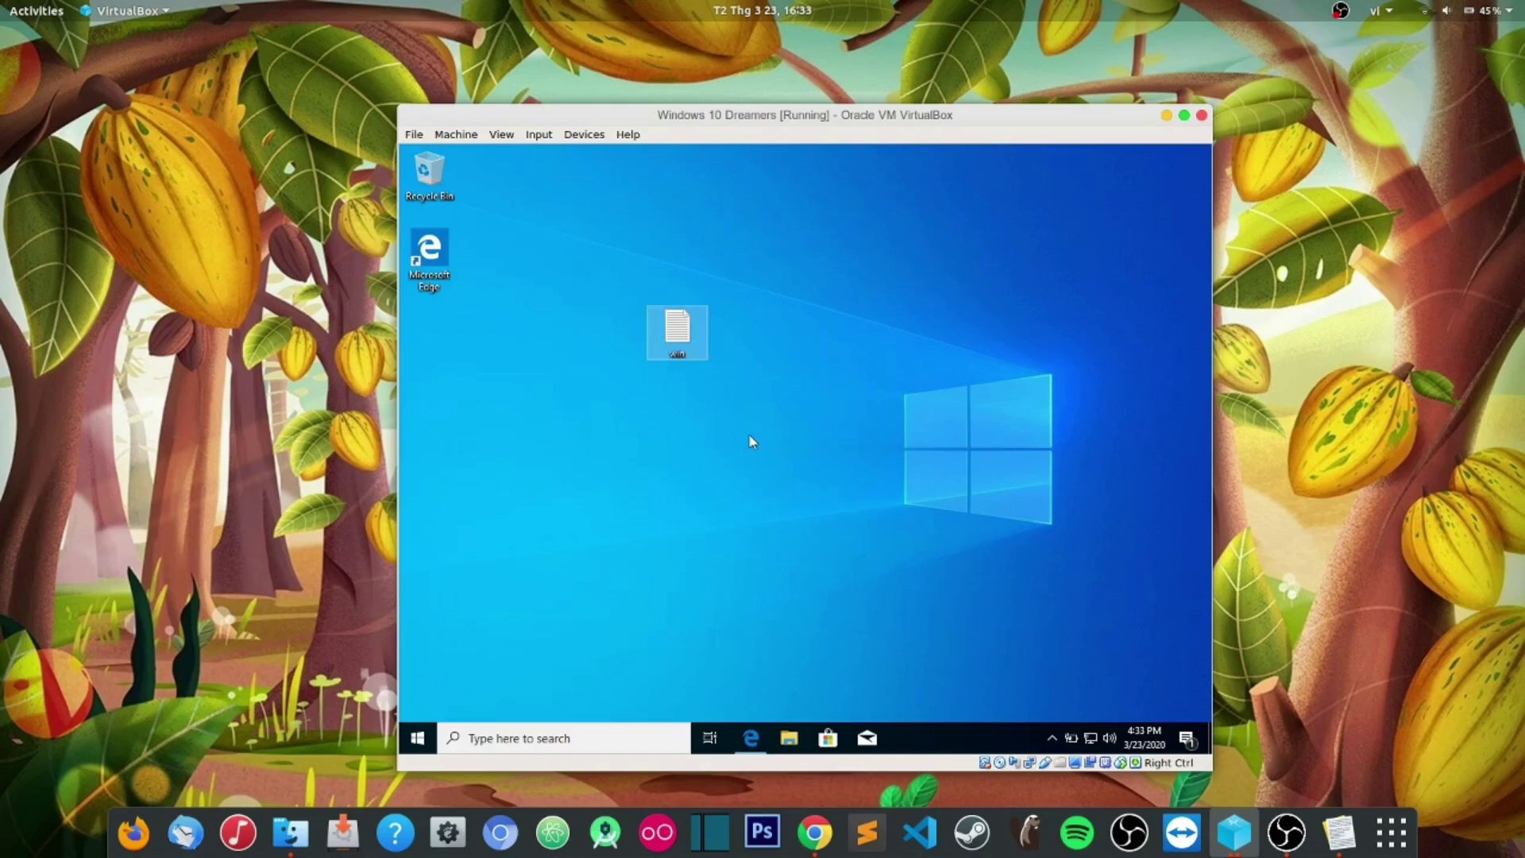
double_click(678, 329)
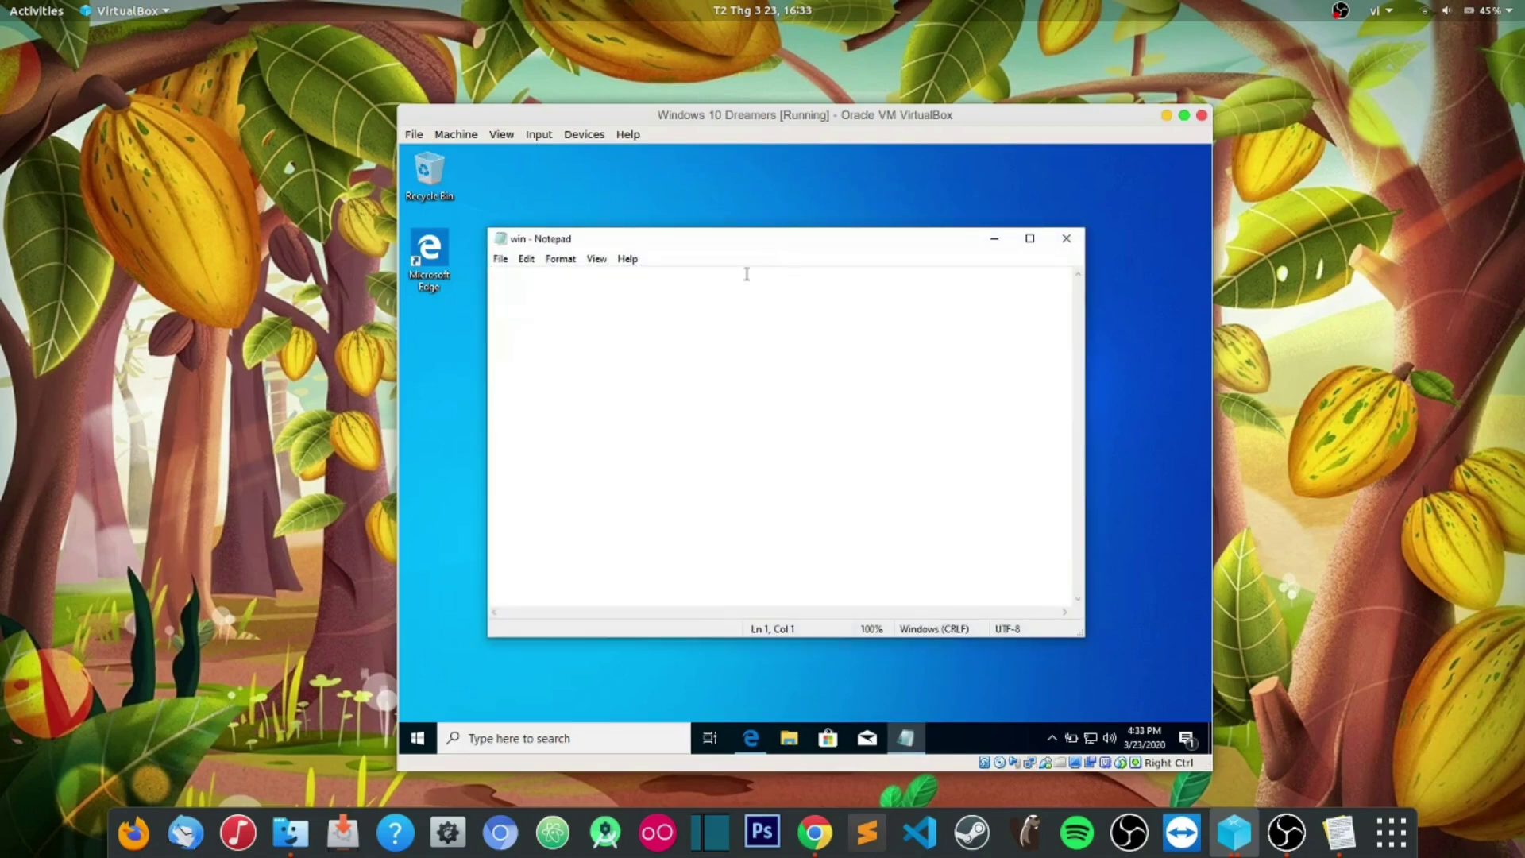
Step: Write 'OK.. Done', 'Thanks for watching <3' and a signature line with the author's name
type("OK.. Done")
key("Return")
type("asdf")
key("BackSpace")
key("BackSpace")
key("BackSpace")
key("BackSpace")
type("Thanks for wat")
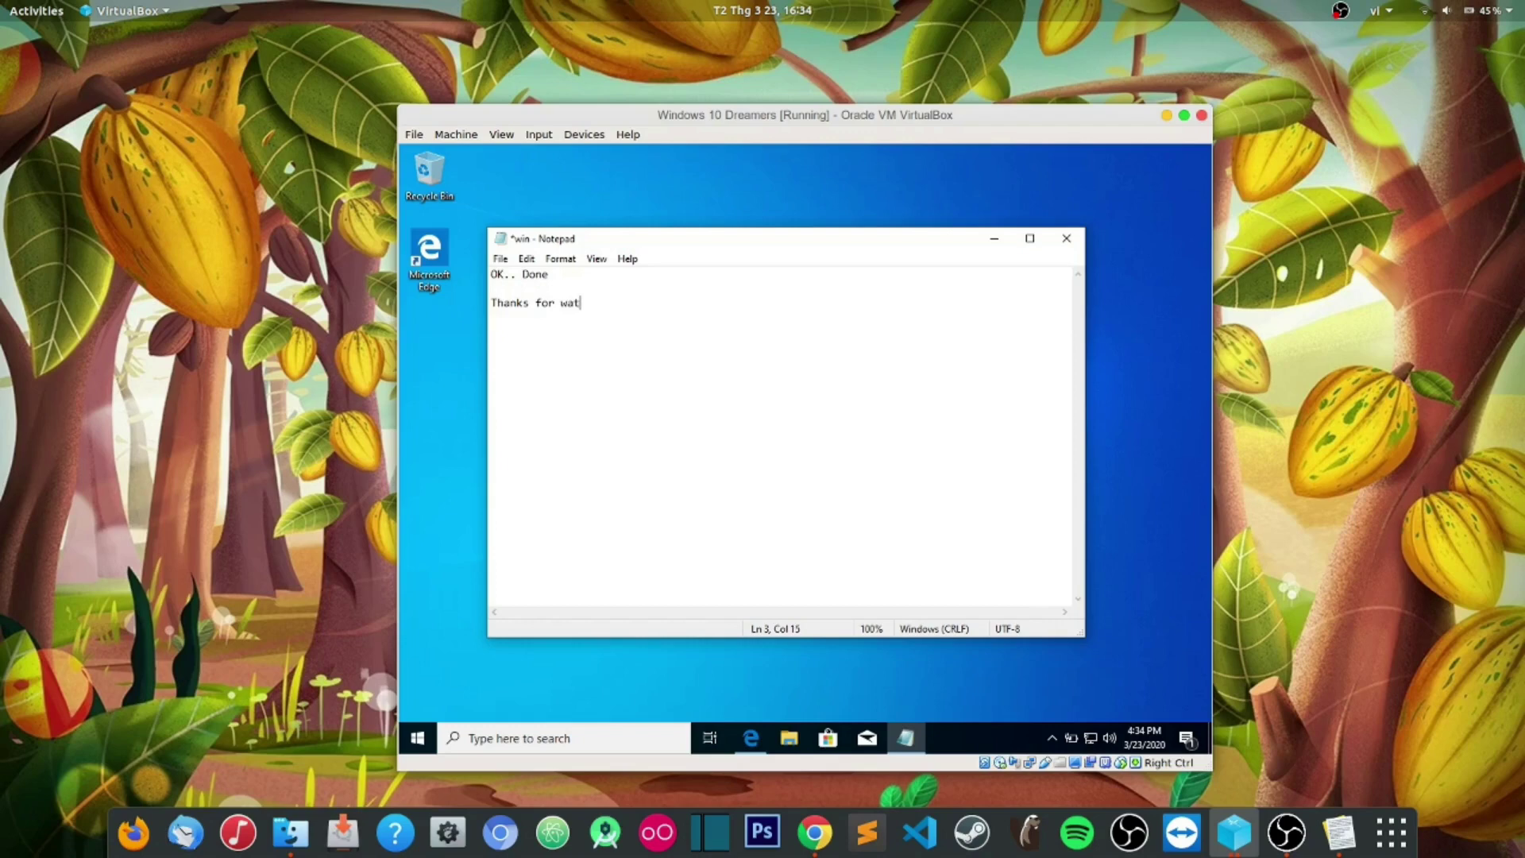
type("ching <3")
key("Return")
type("--- ]")
type("immy Nguyen ---")
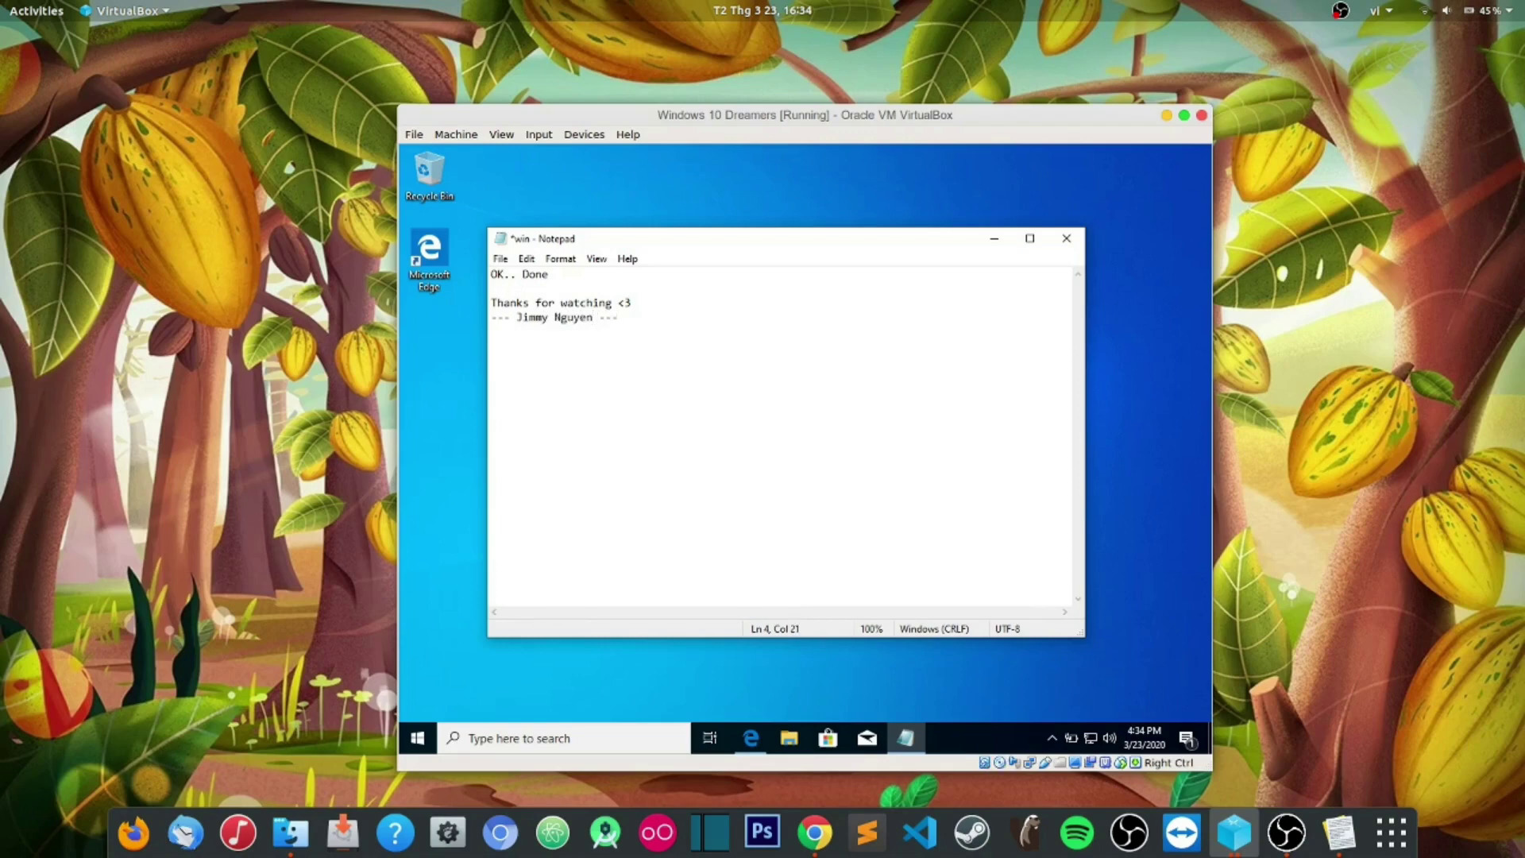